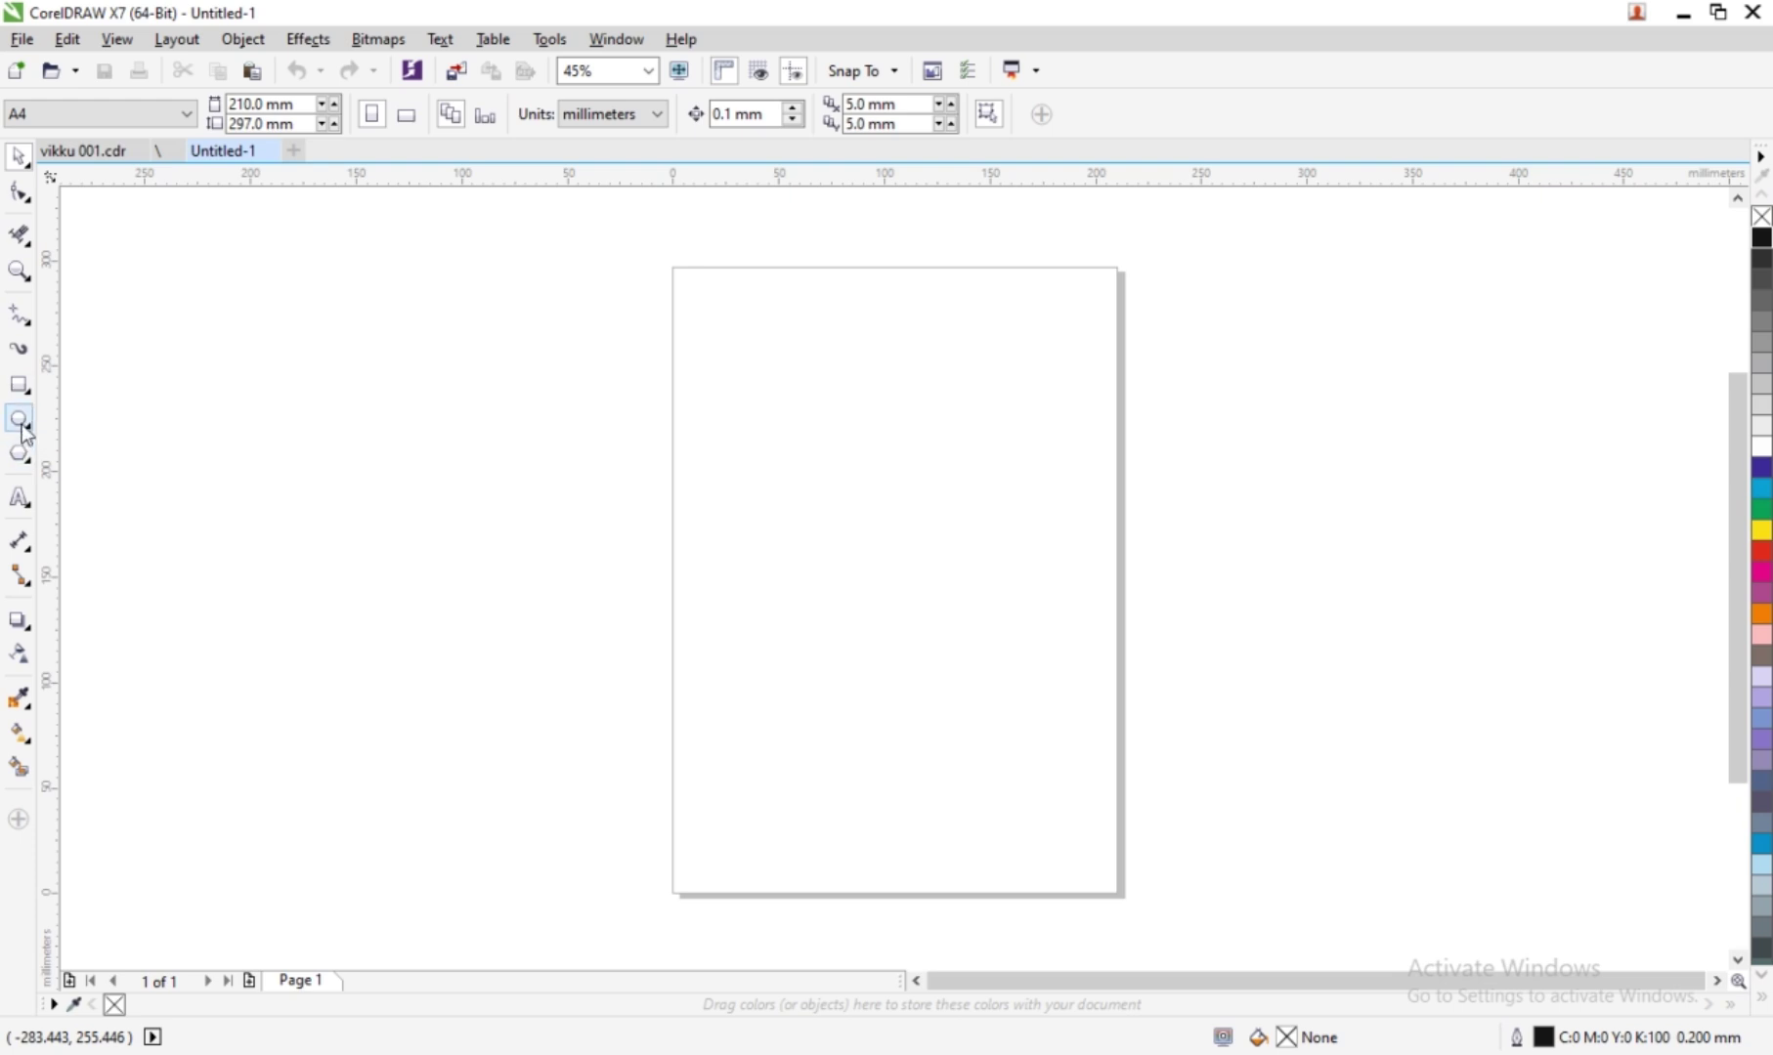
- Draw a circle about 66 mm in diameter in the page's upper-left area and place a vertical guideline through its centre
drag(729, 412, 863, 537)
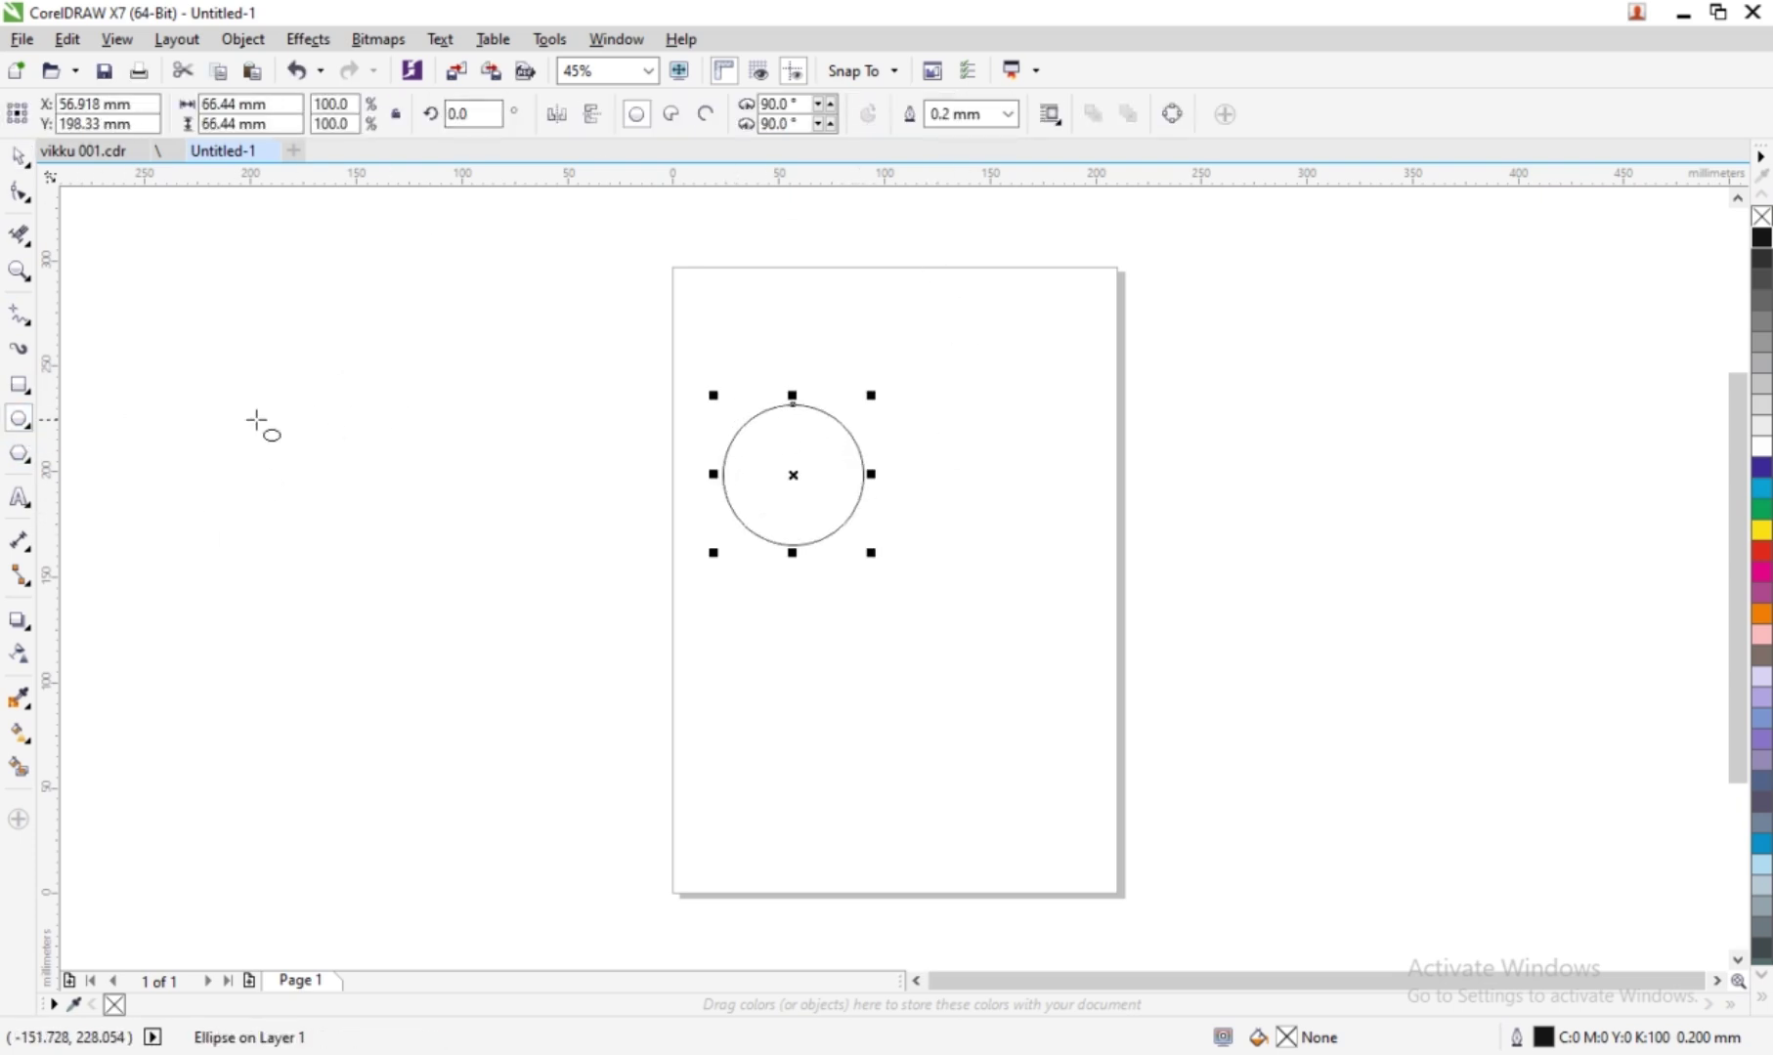
drag(60, 471, 793, 563)
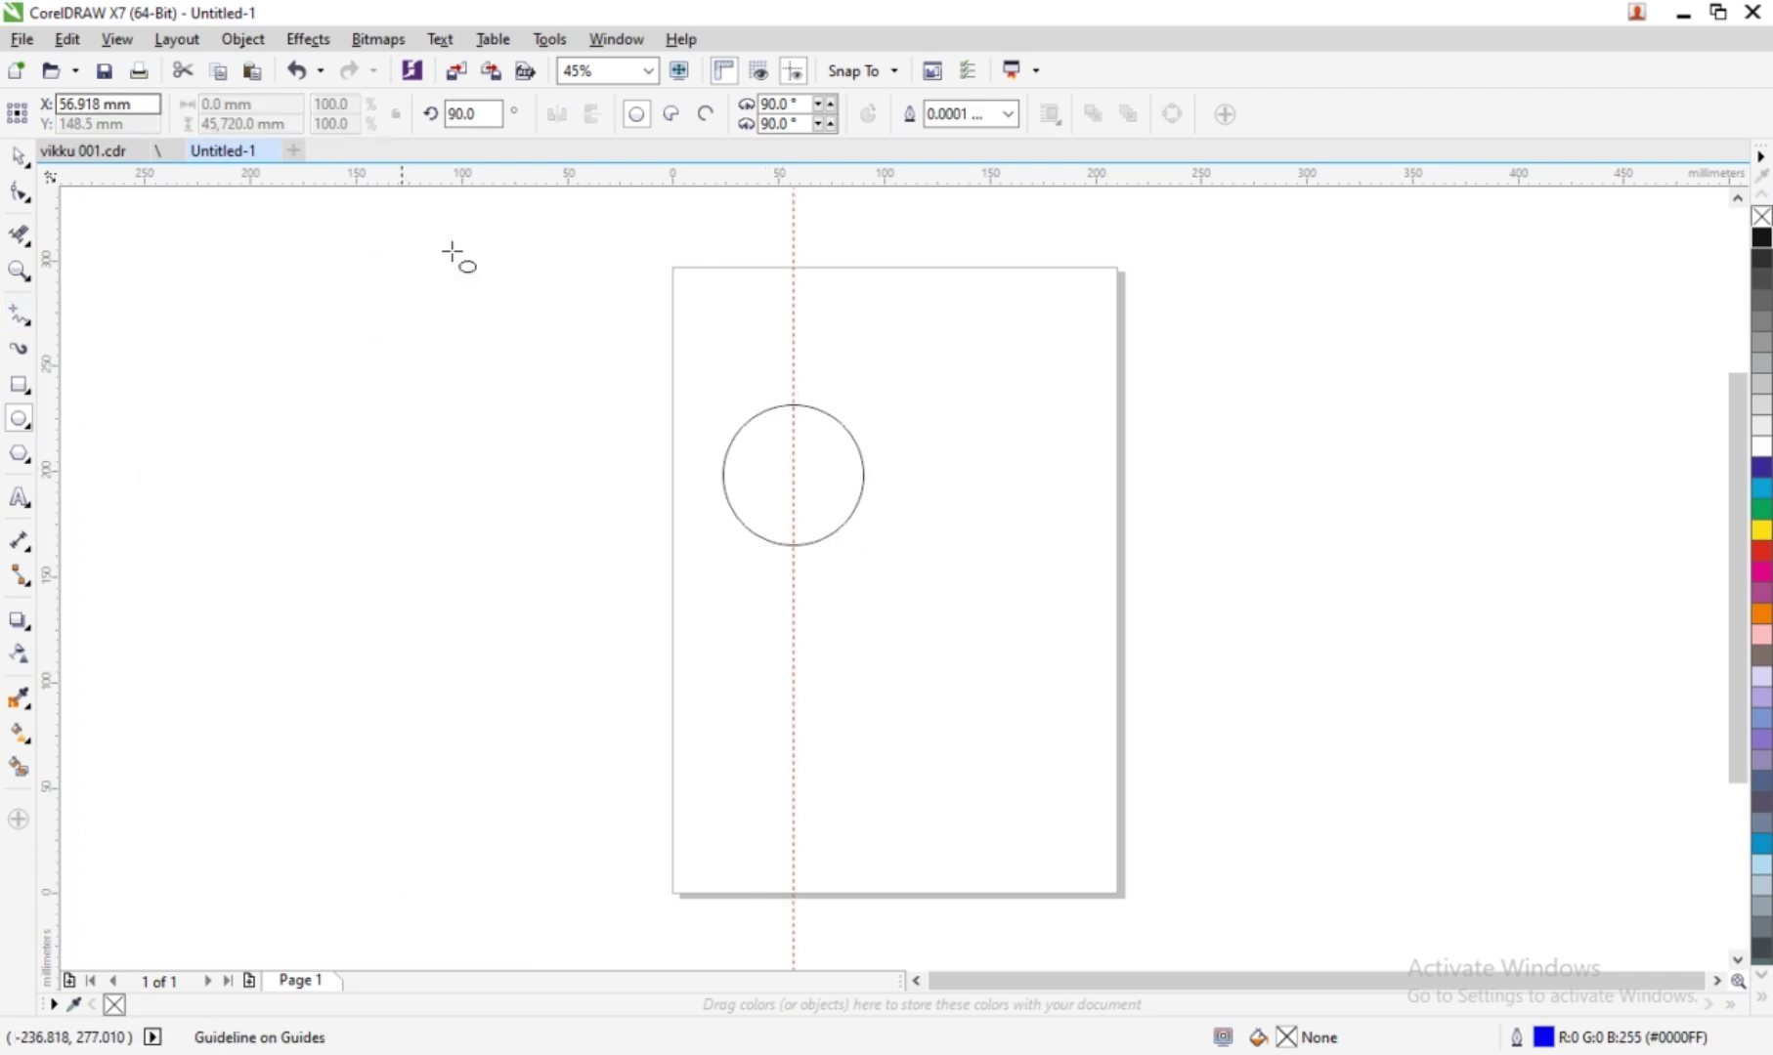
click(860, 491)
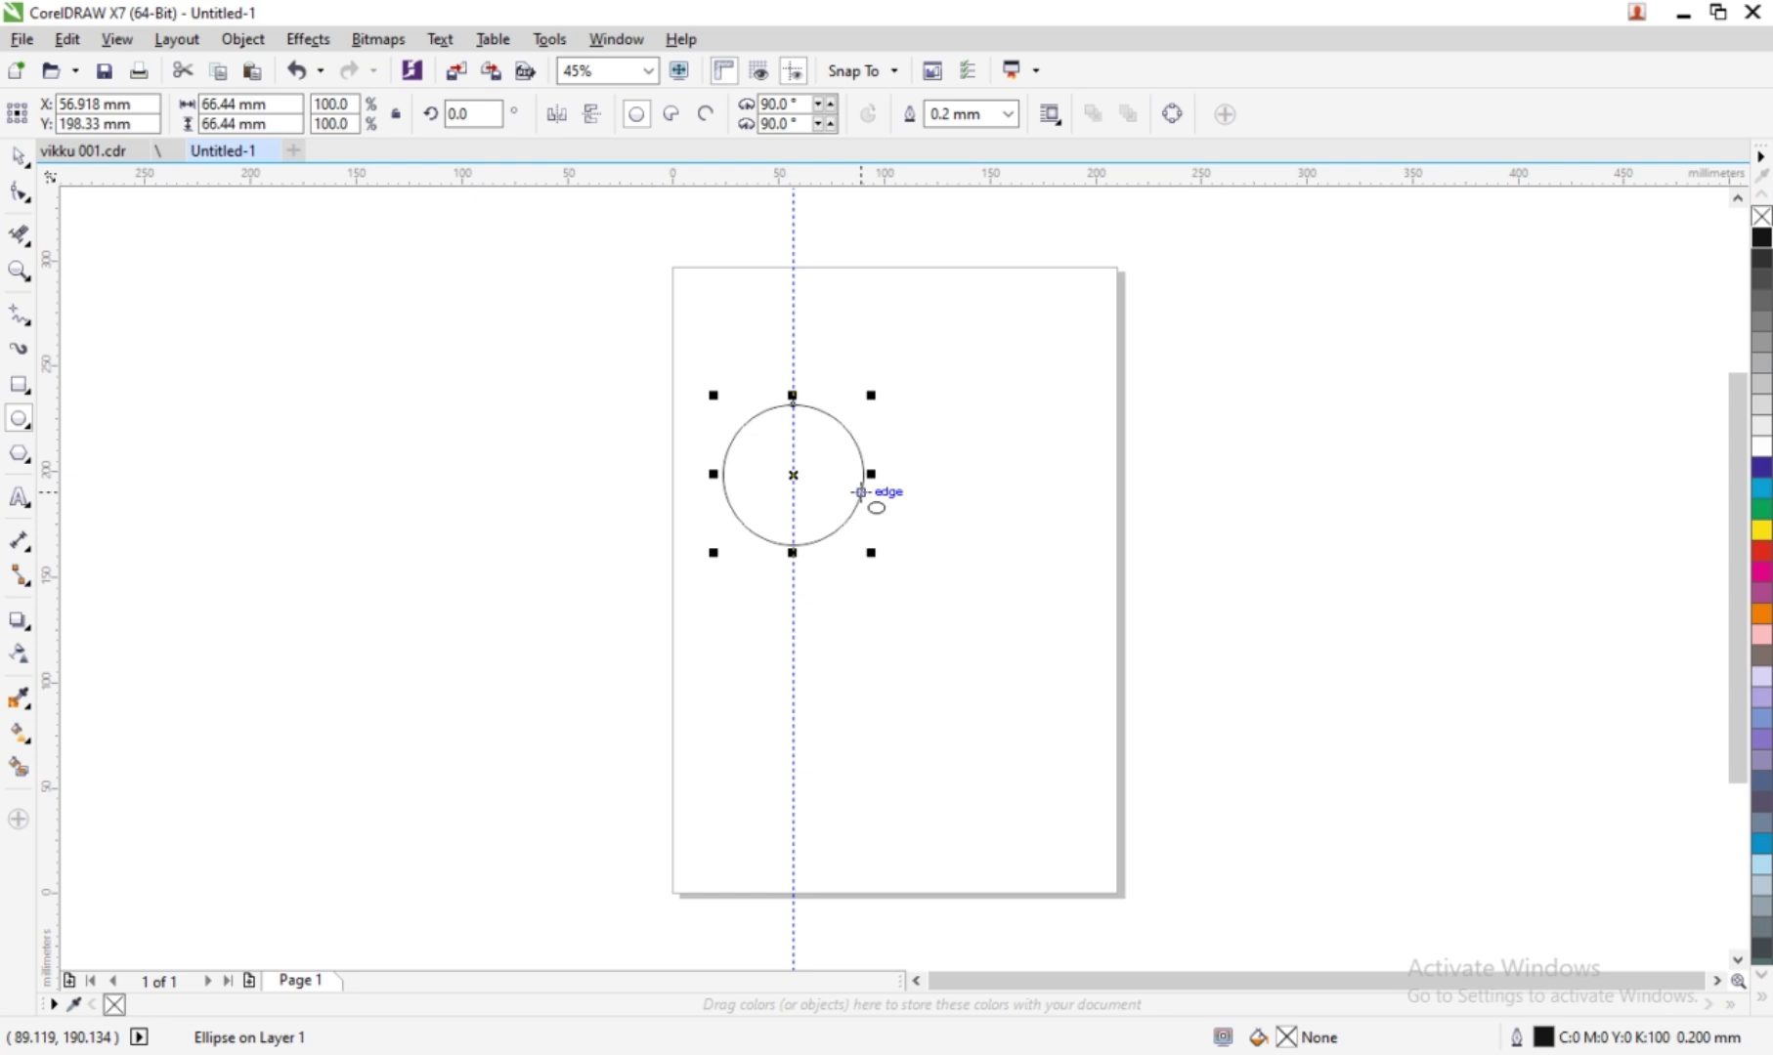
key(ctrl+d)
drag(802, 467, 1017, 543)
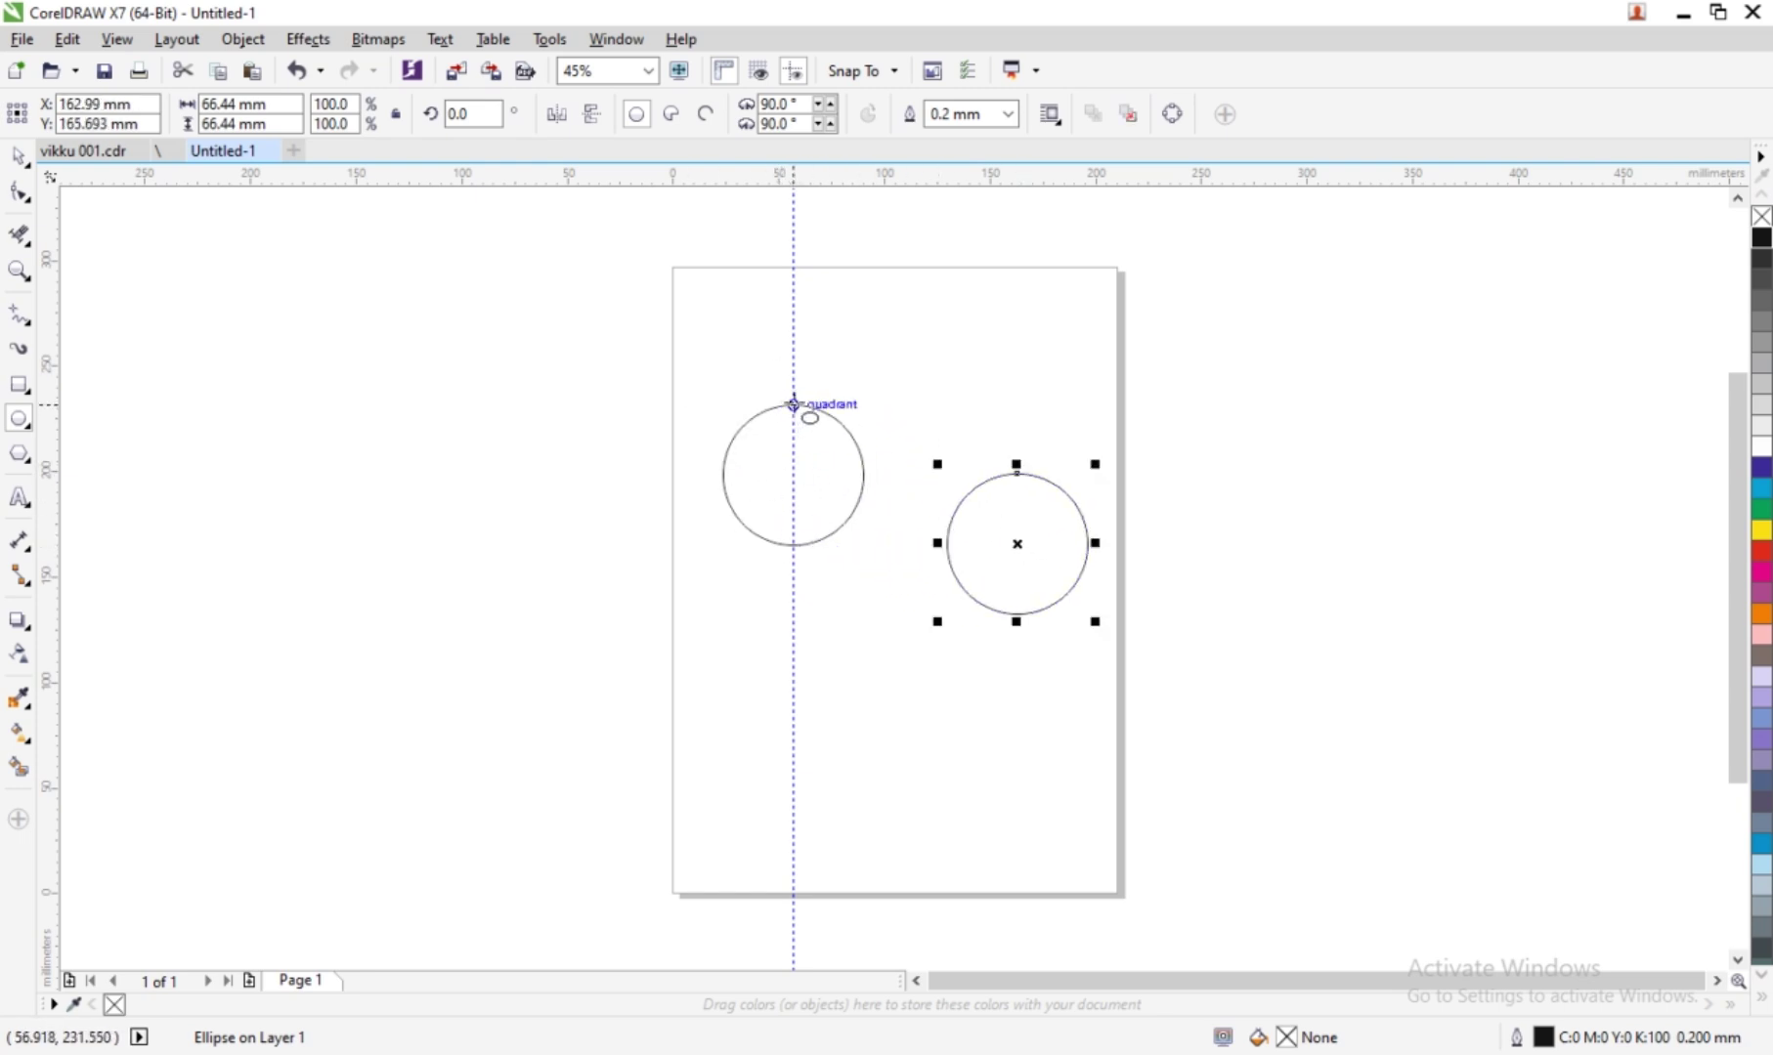
drag(793, 403, 862, 440)
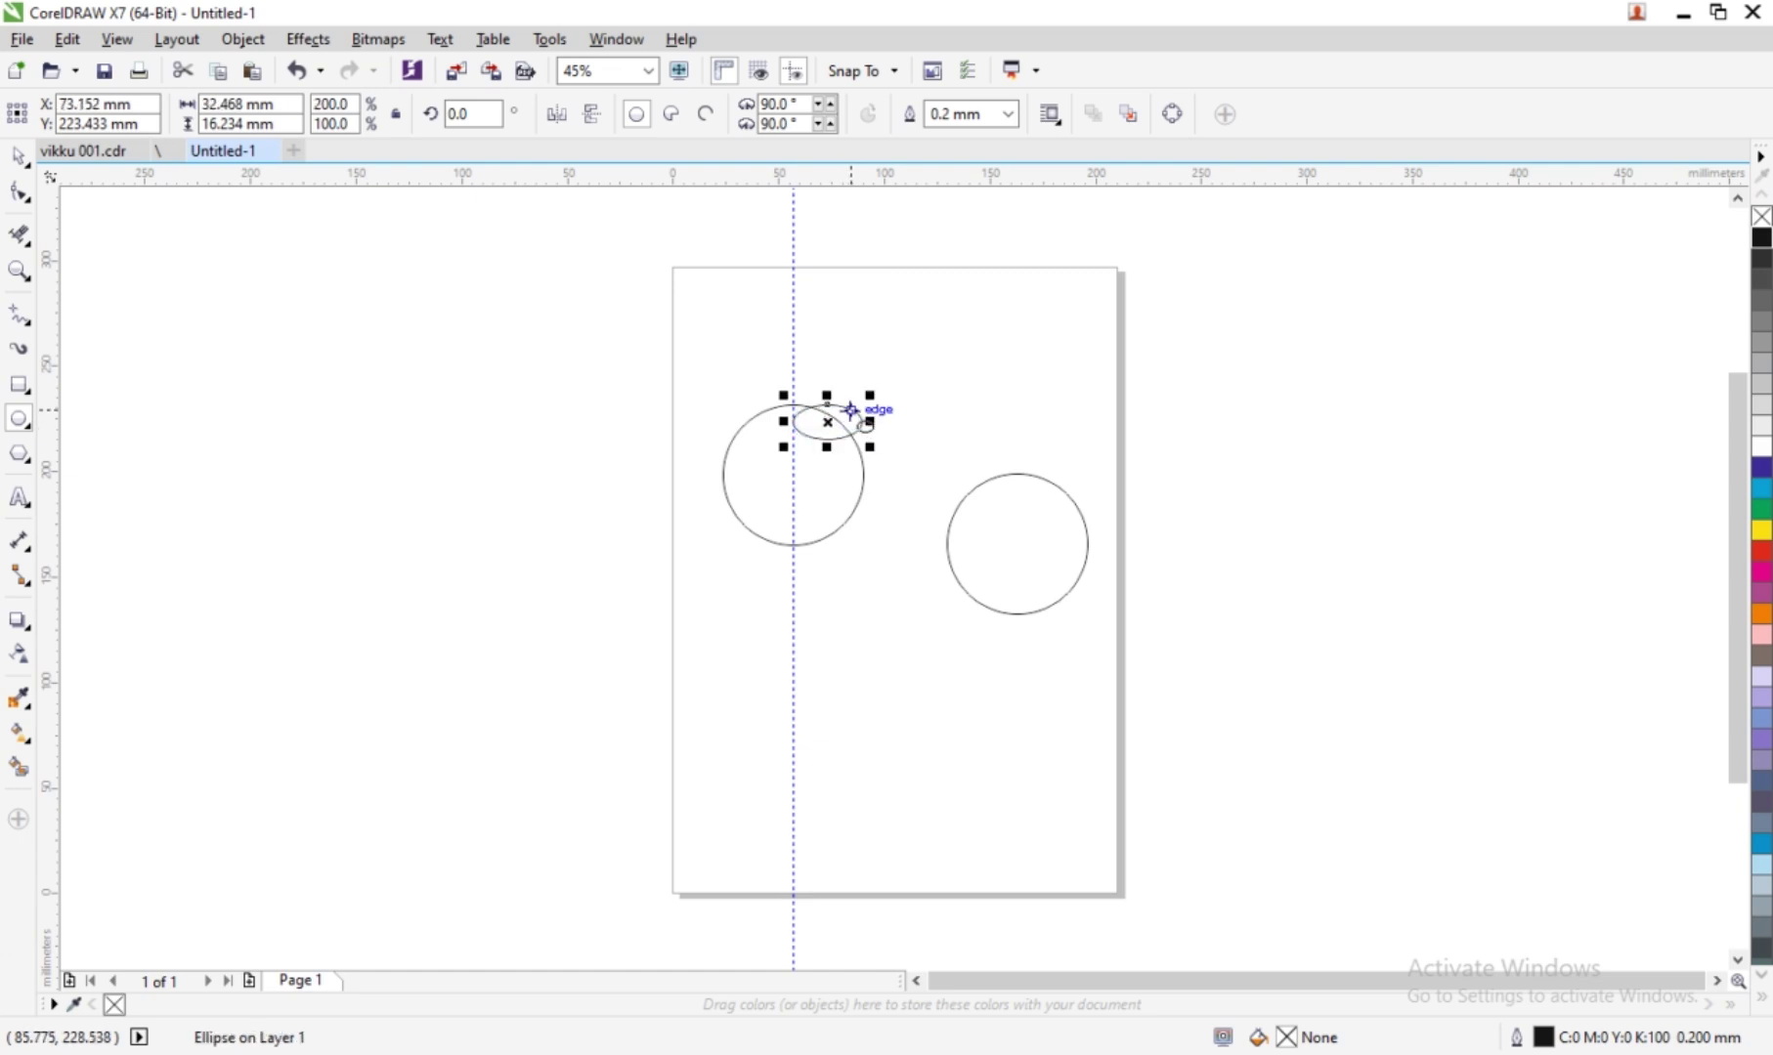
key(ctrl+d)
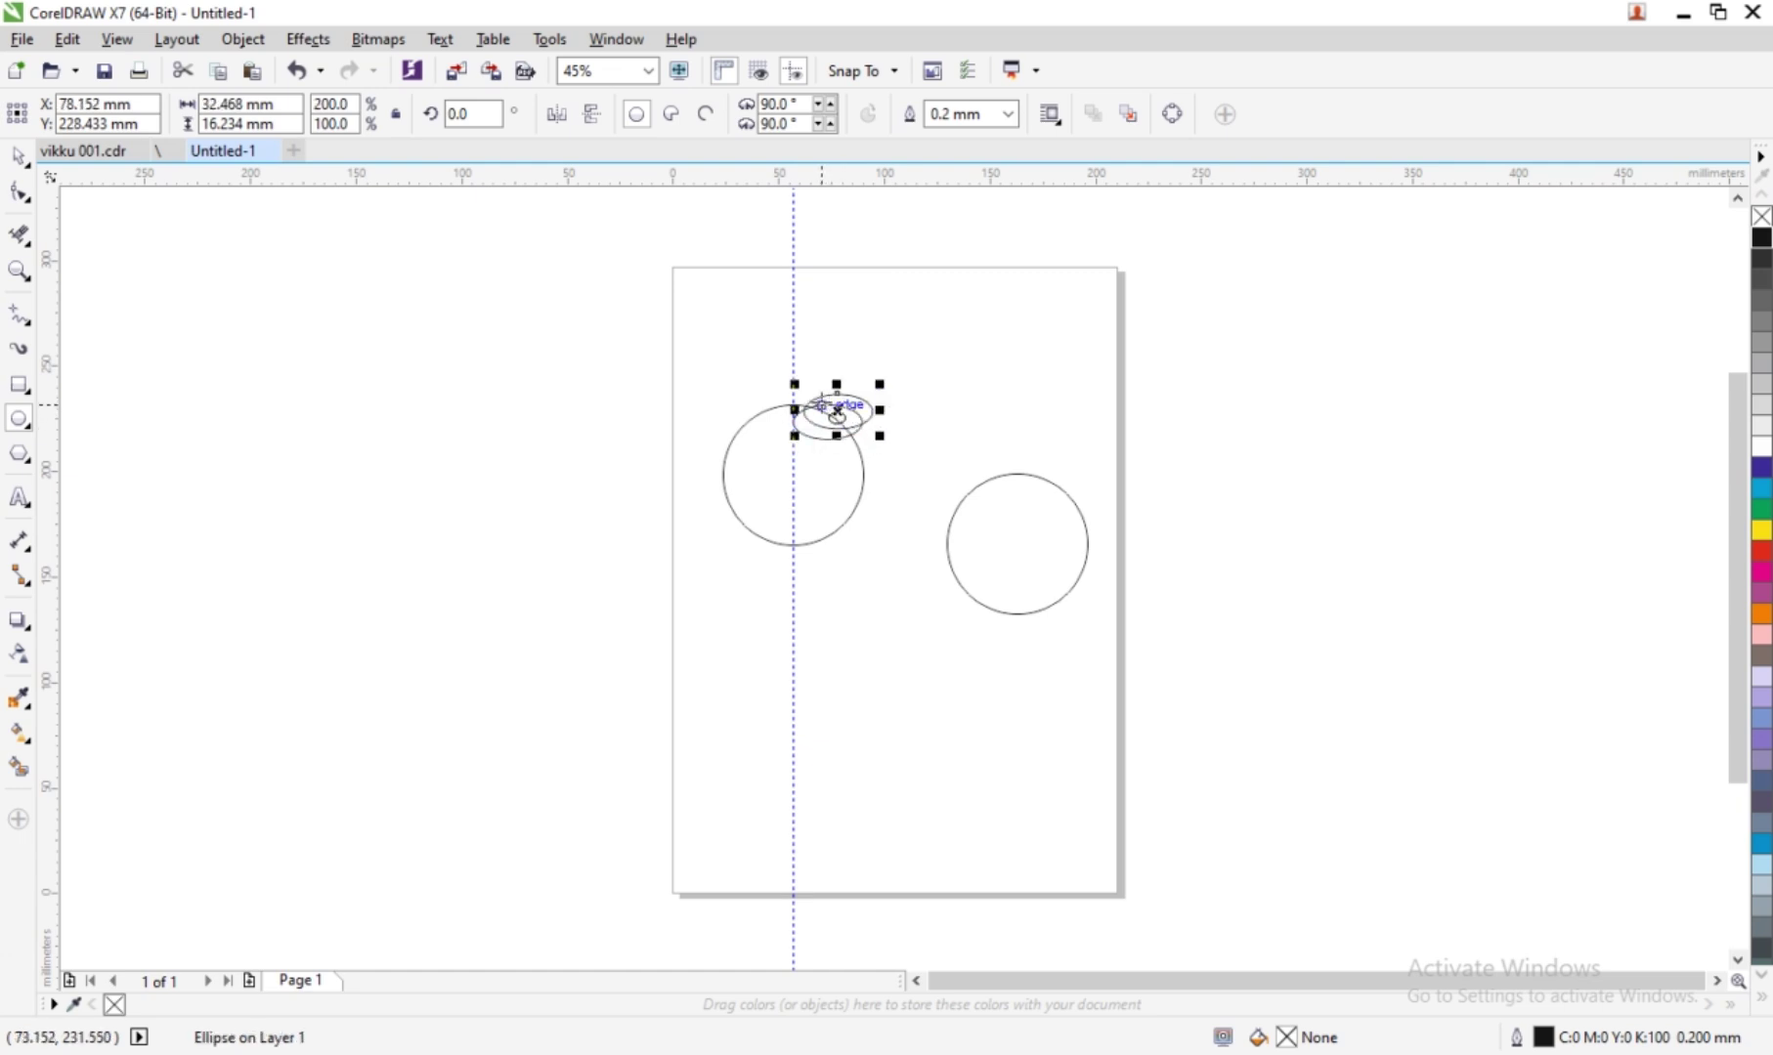
key(ctrl+z)
key(ctrl+z)
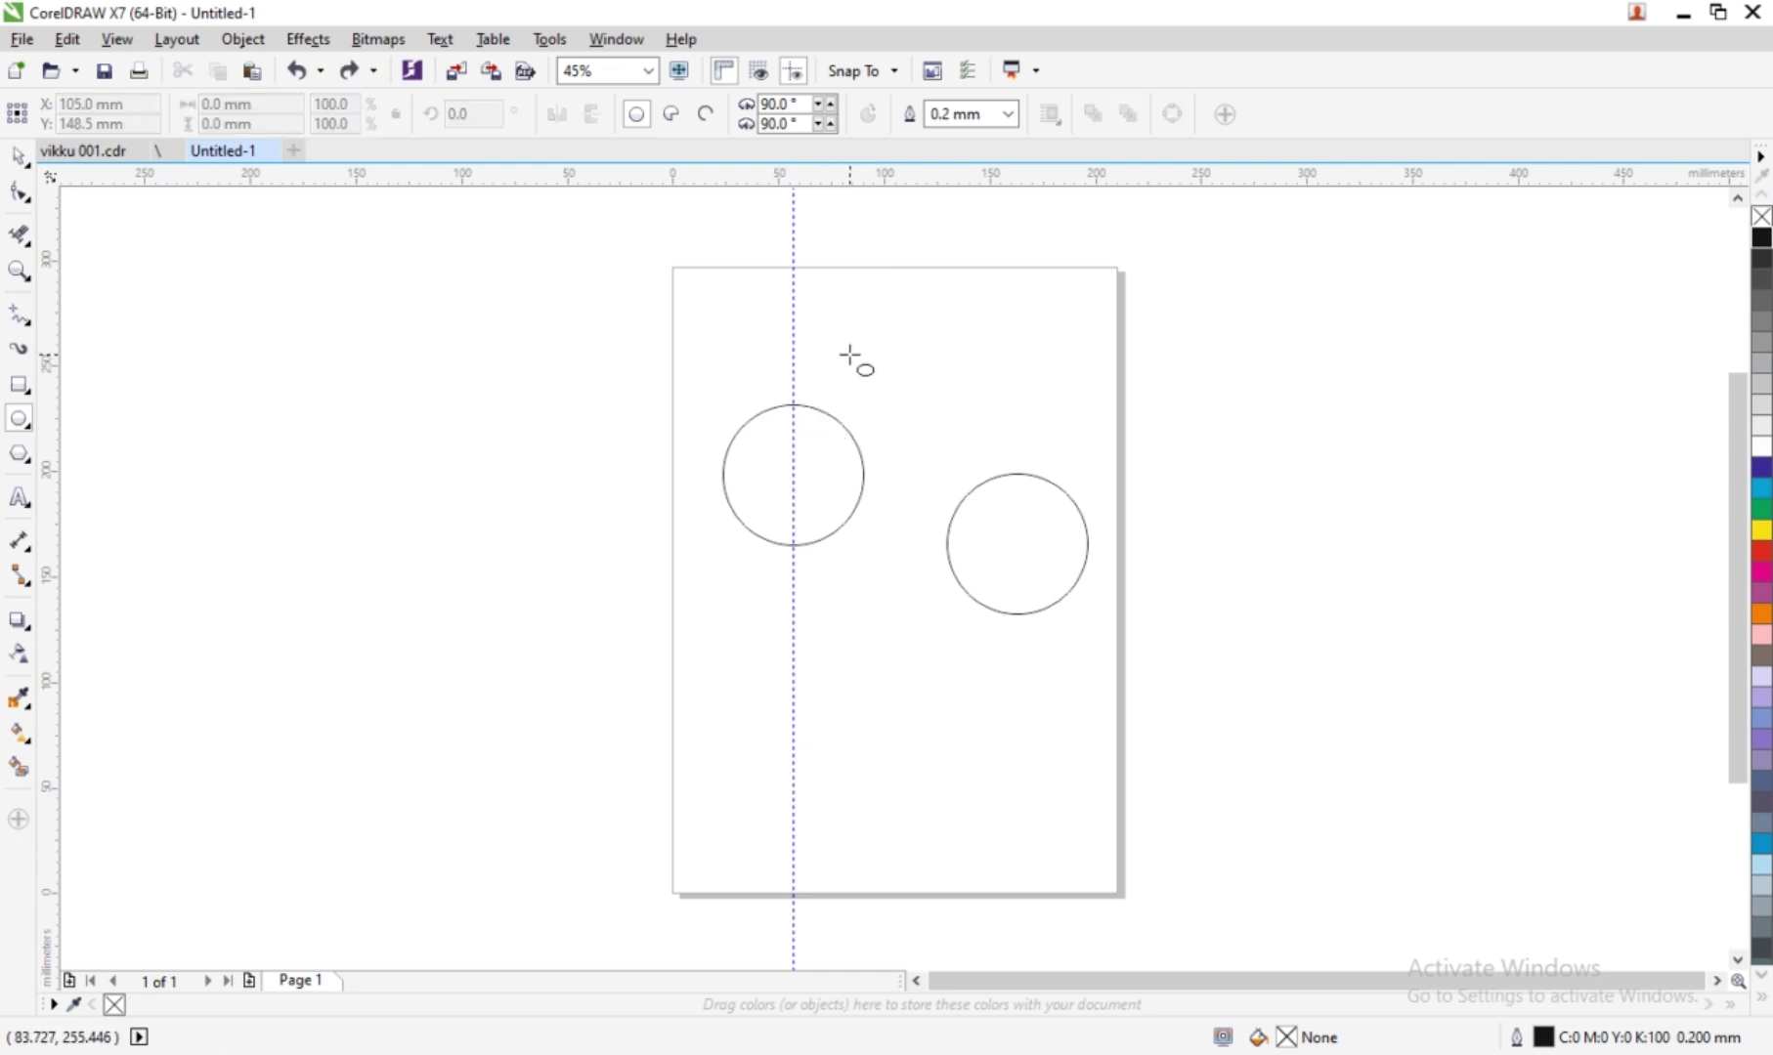
drag(58, 528, 74, 509)
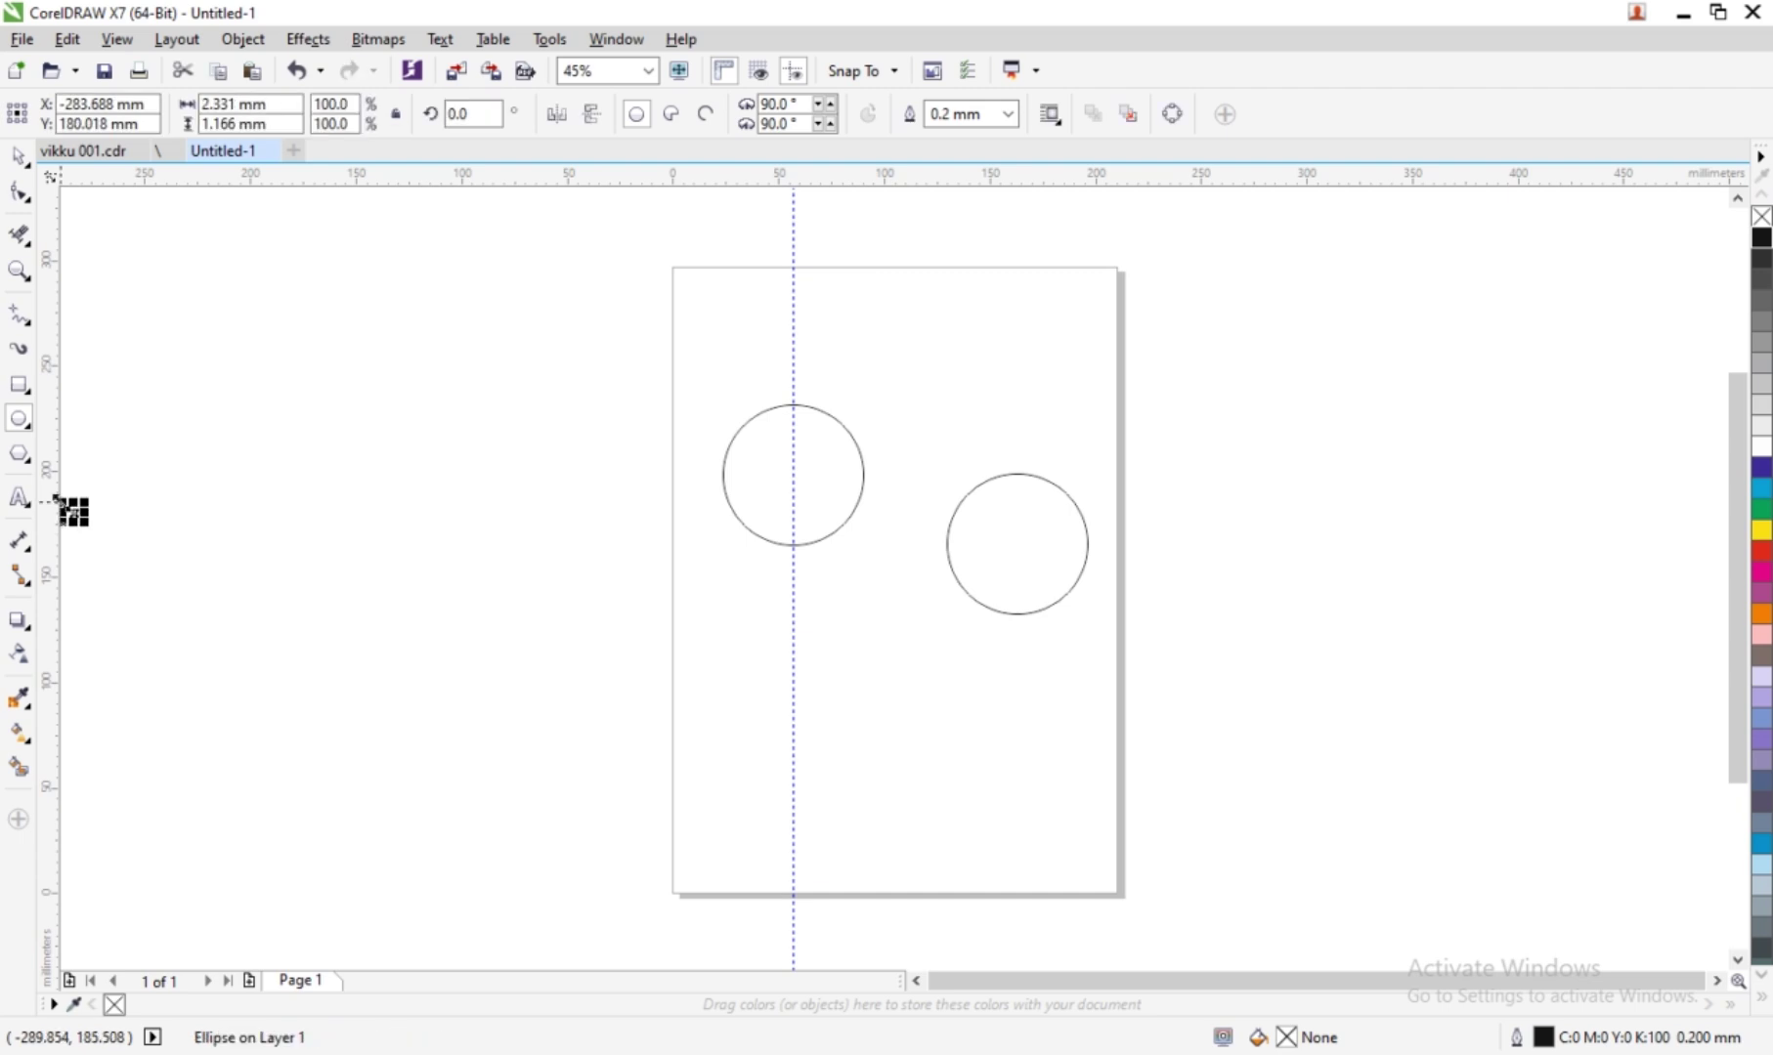
key(ctrl+z)
key(ctrl+z)
- Duplicate the circle and move the copy to the right side of the page, slightly lower than the original
scroll(506, 479, down, 1)
scroll(506, 483, up, 2)
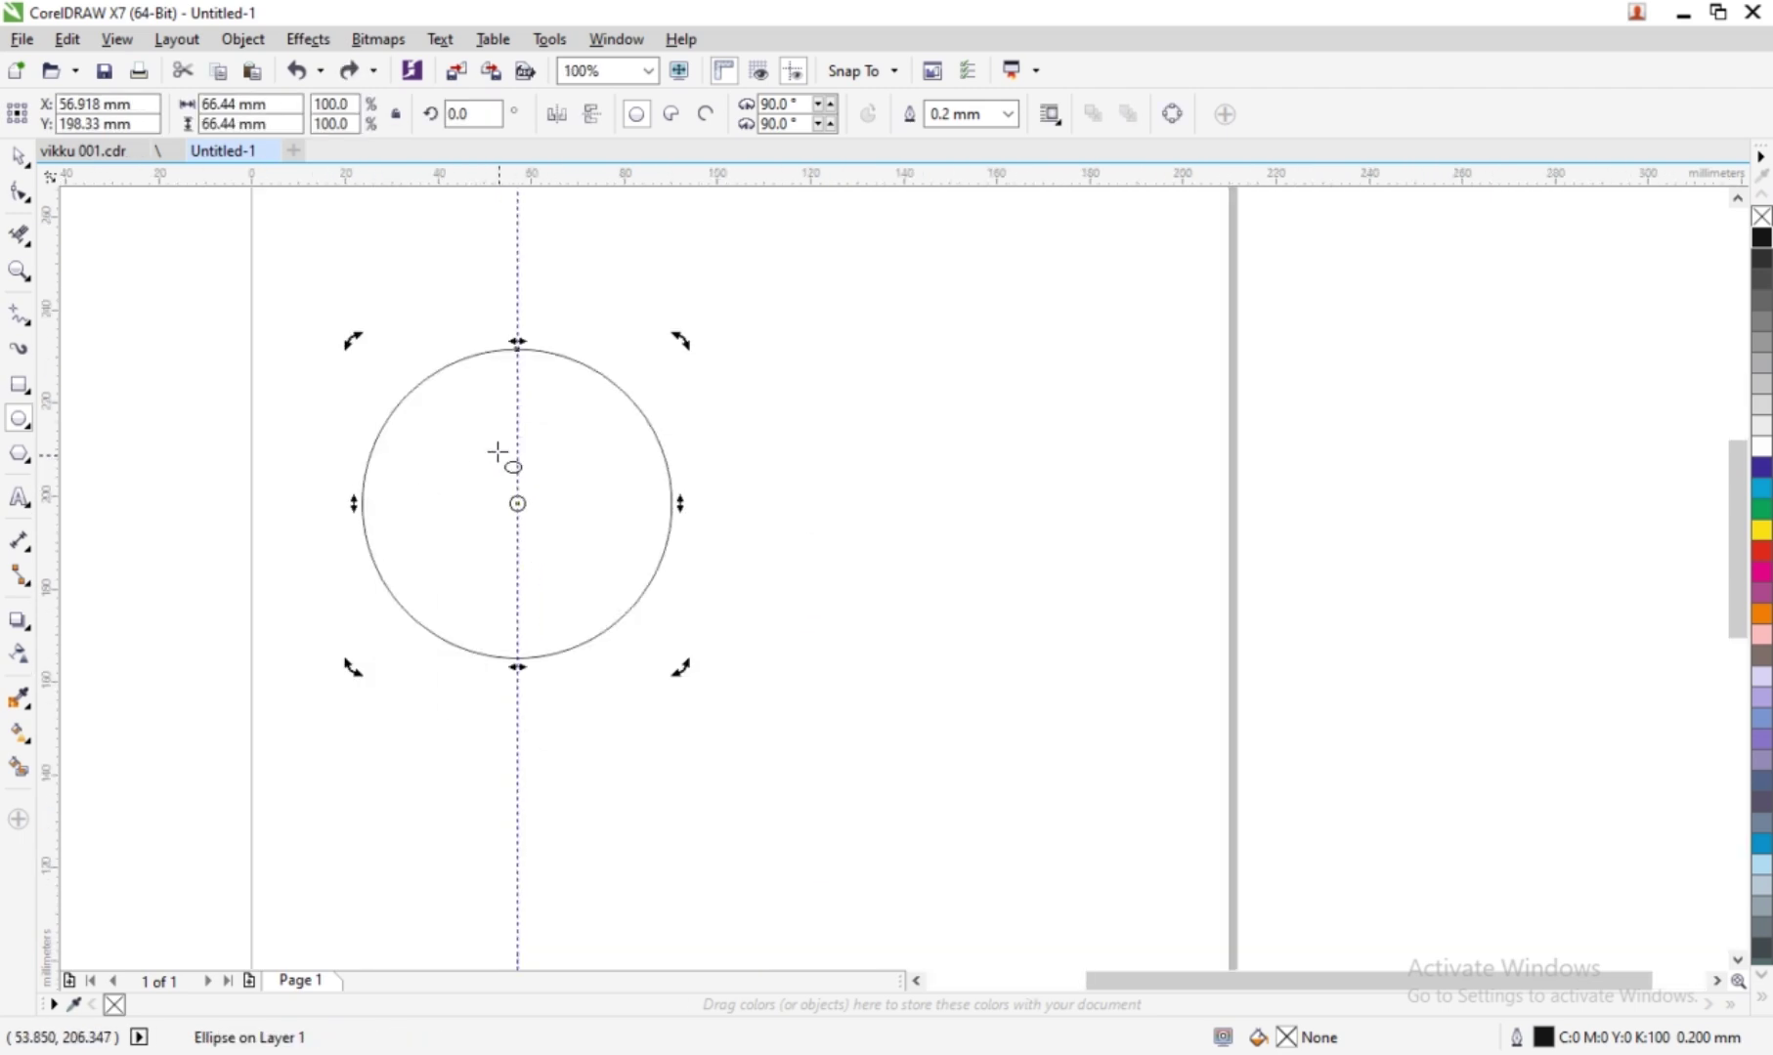
scroll(486, 465, down, 1)
click(502, 483)
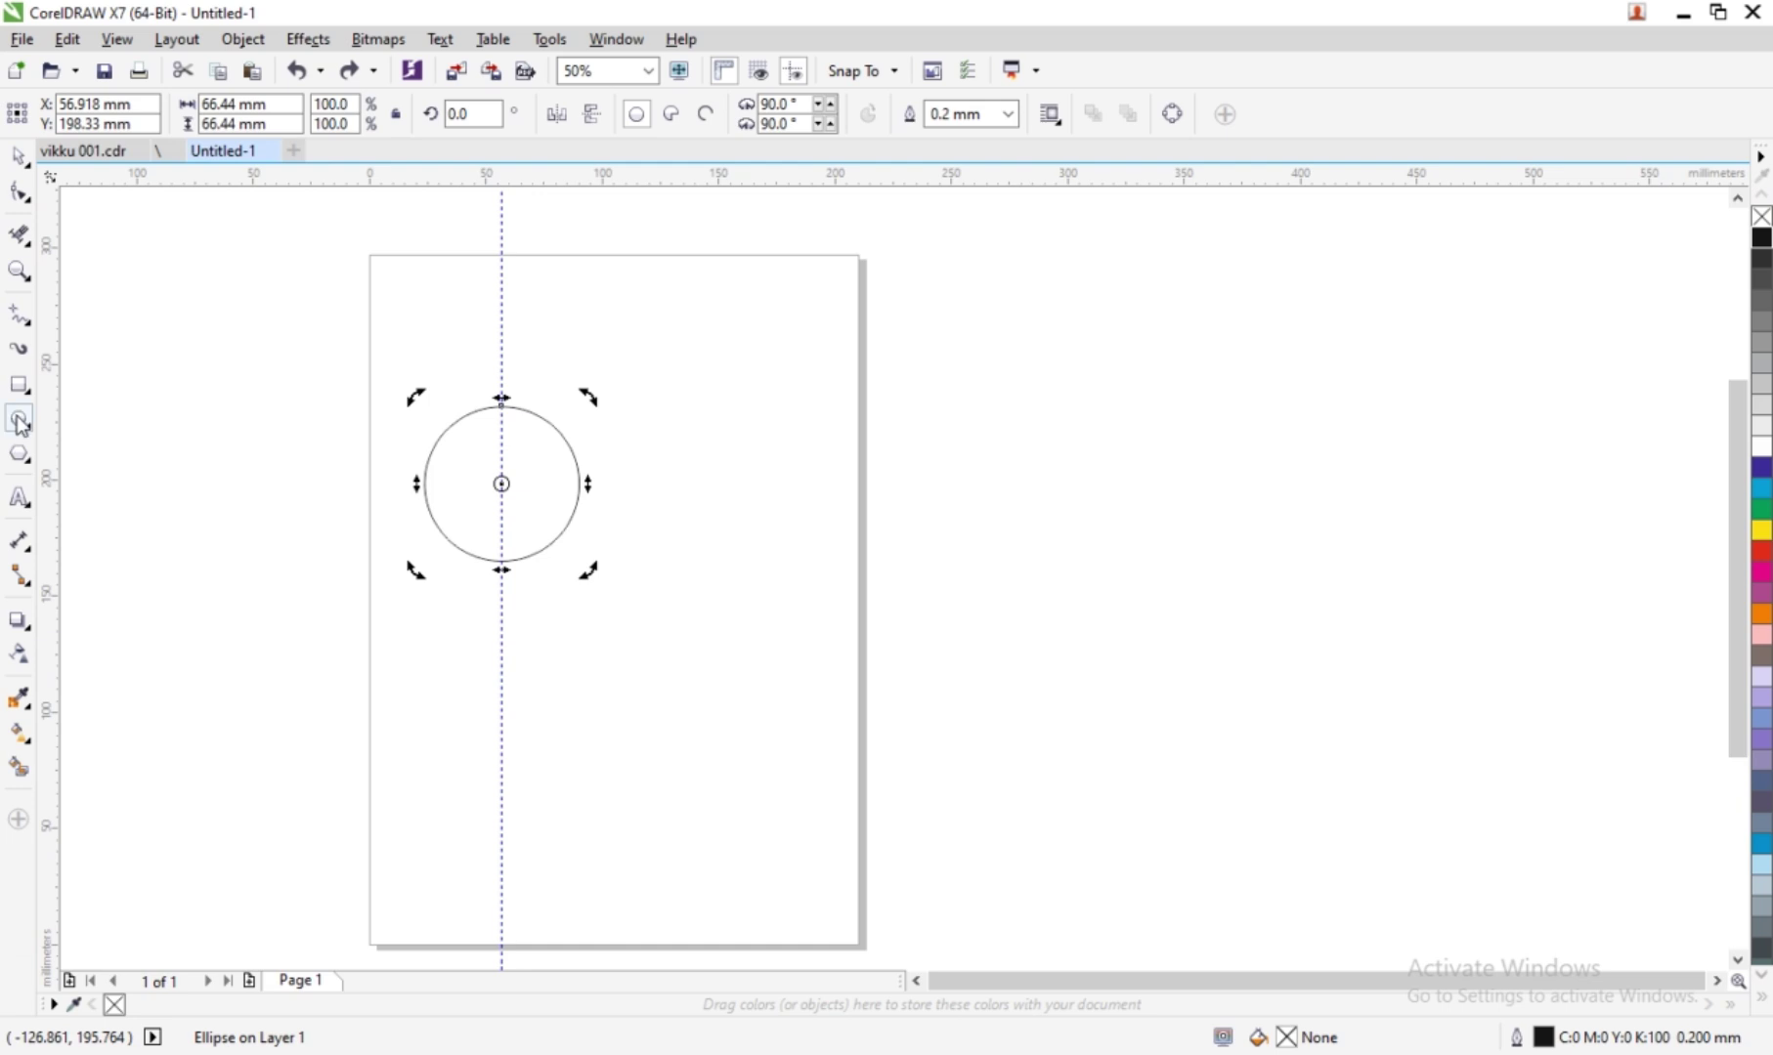
click(18, 156)
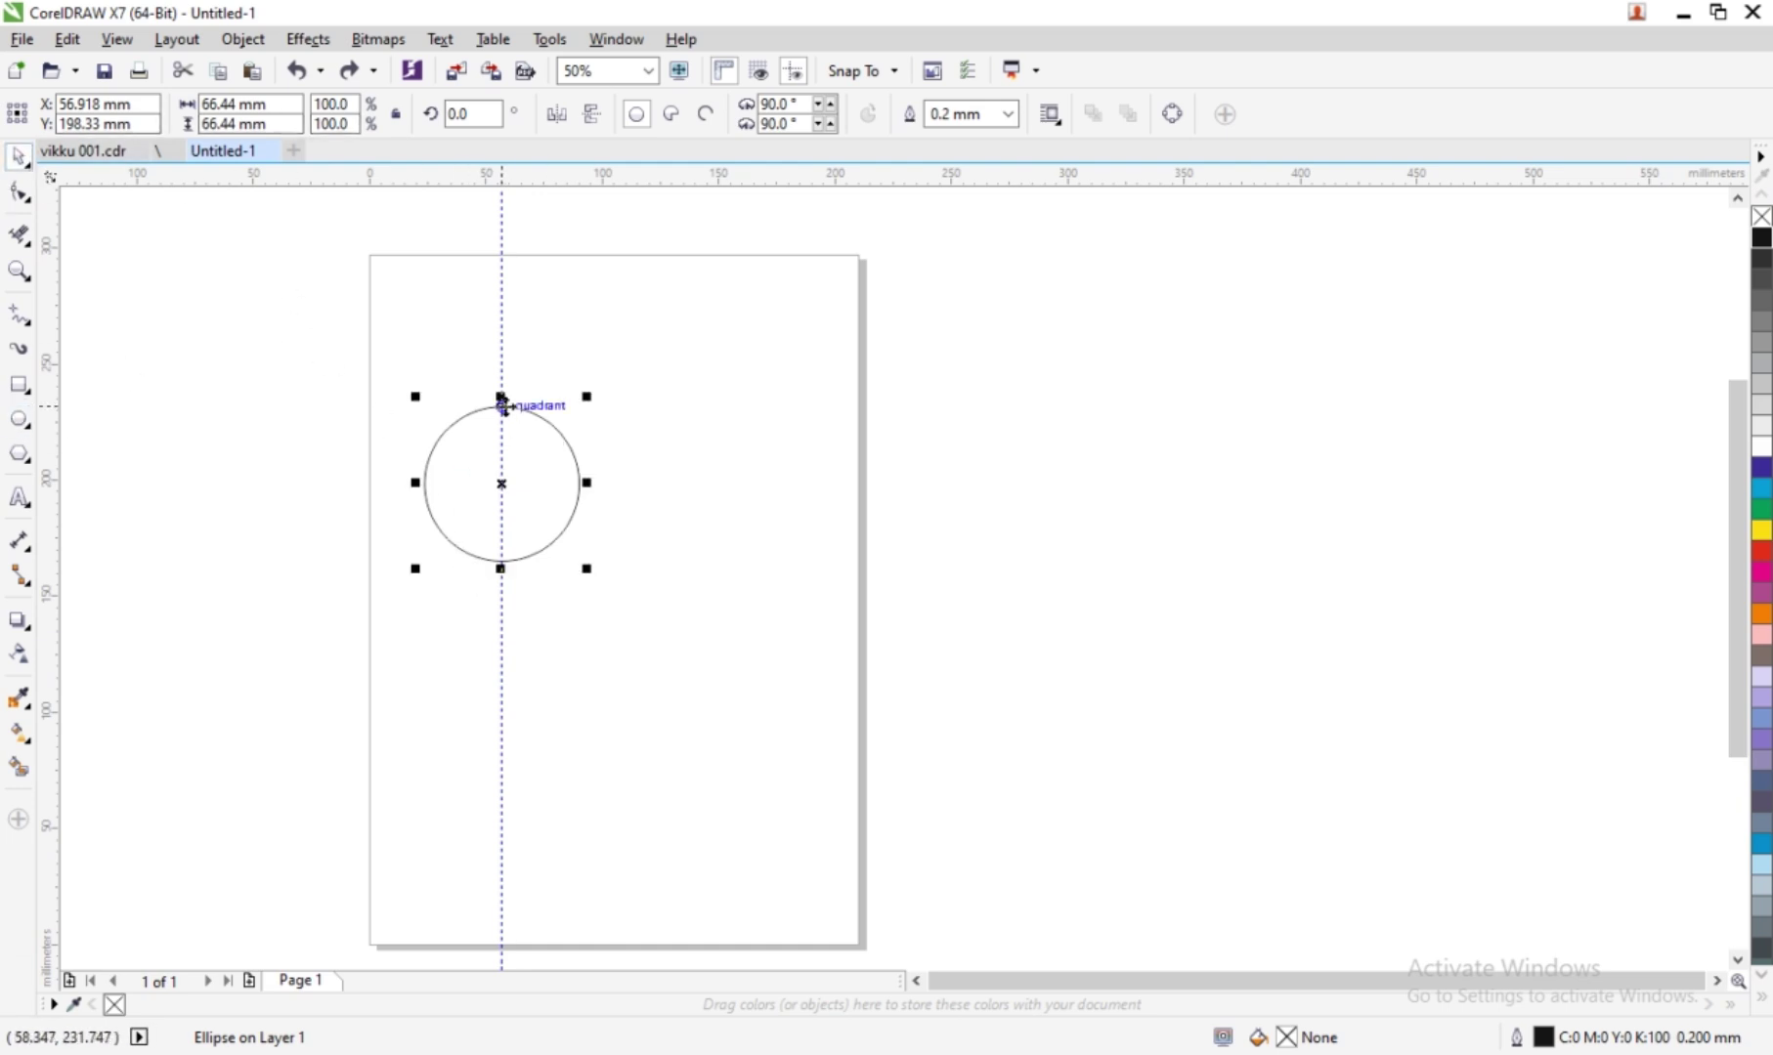
key(ctrl+d)
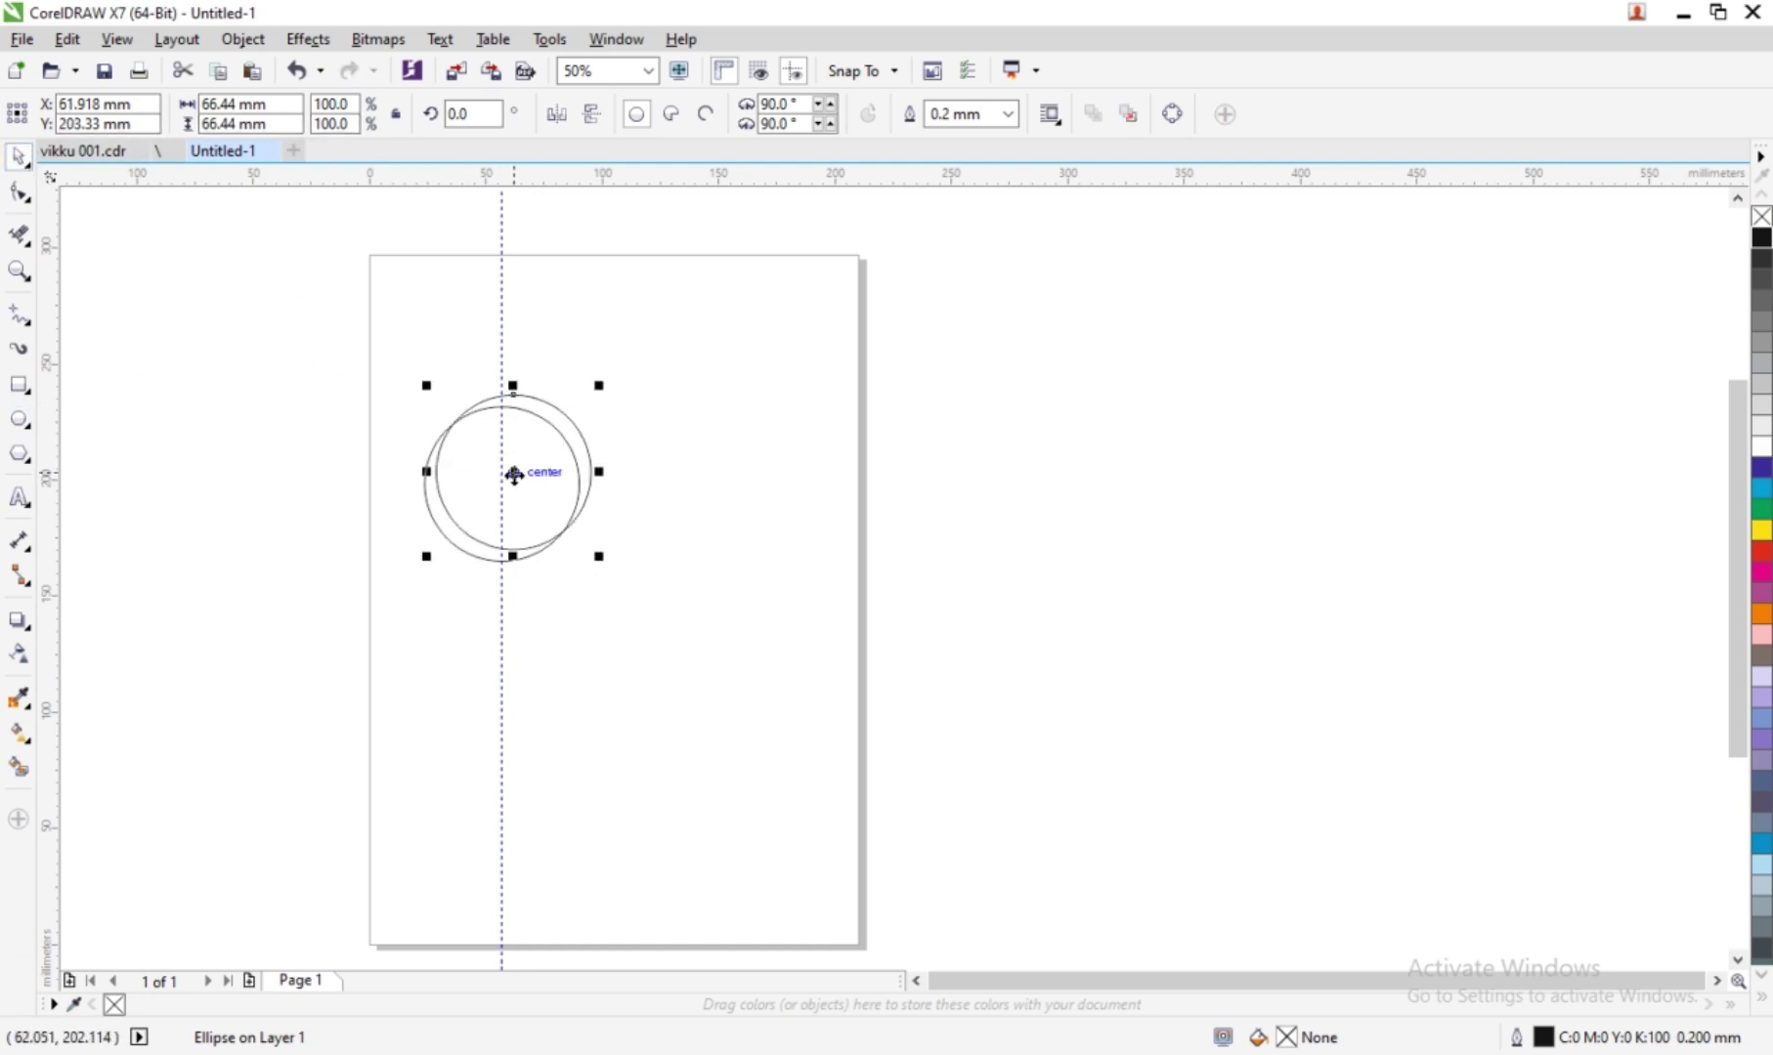
drag(514, 475, 769, 513)
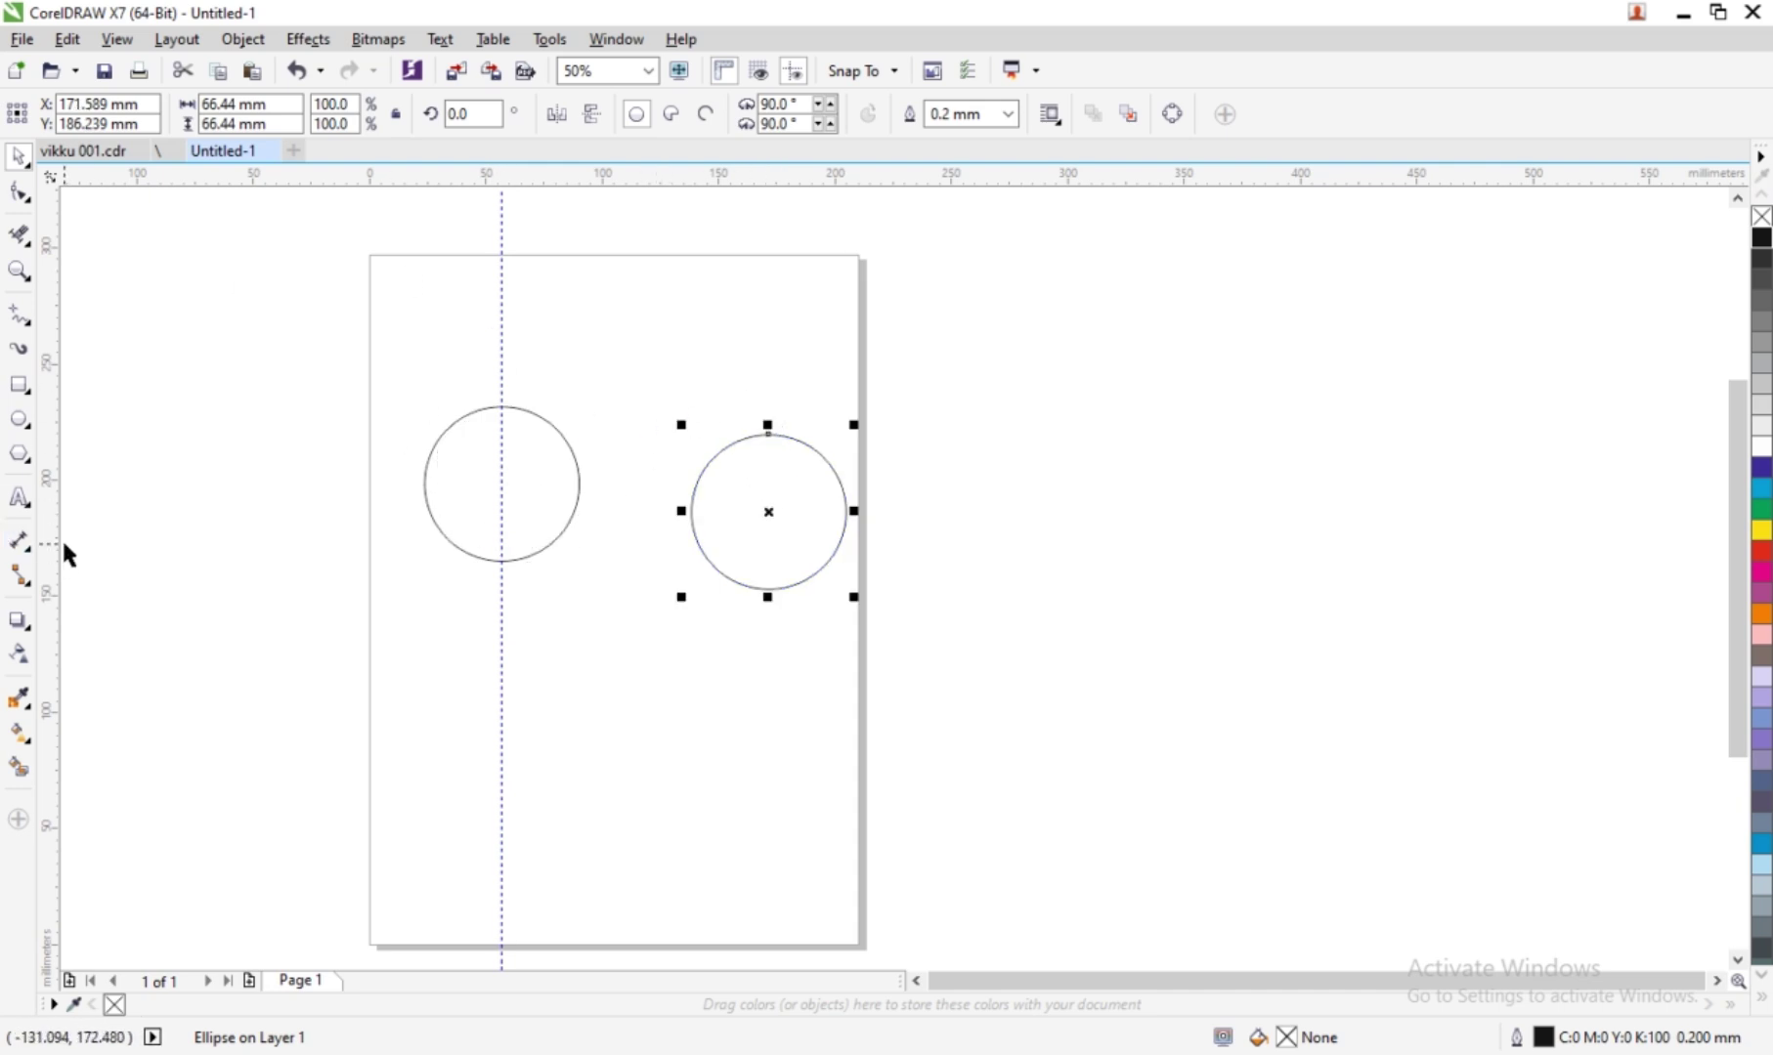
- Place a vertical guideline through the right circle's centre and a horizontal guideline through the centre of each circle
drag(59, 536, 566, 589)
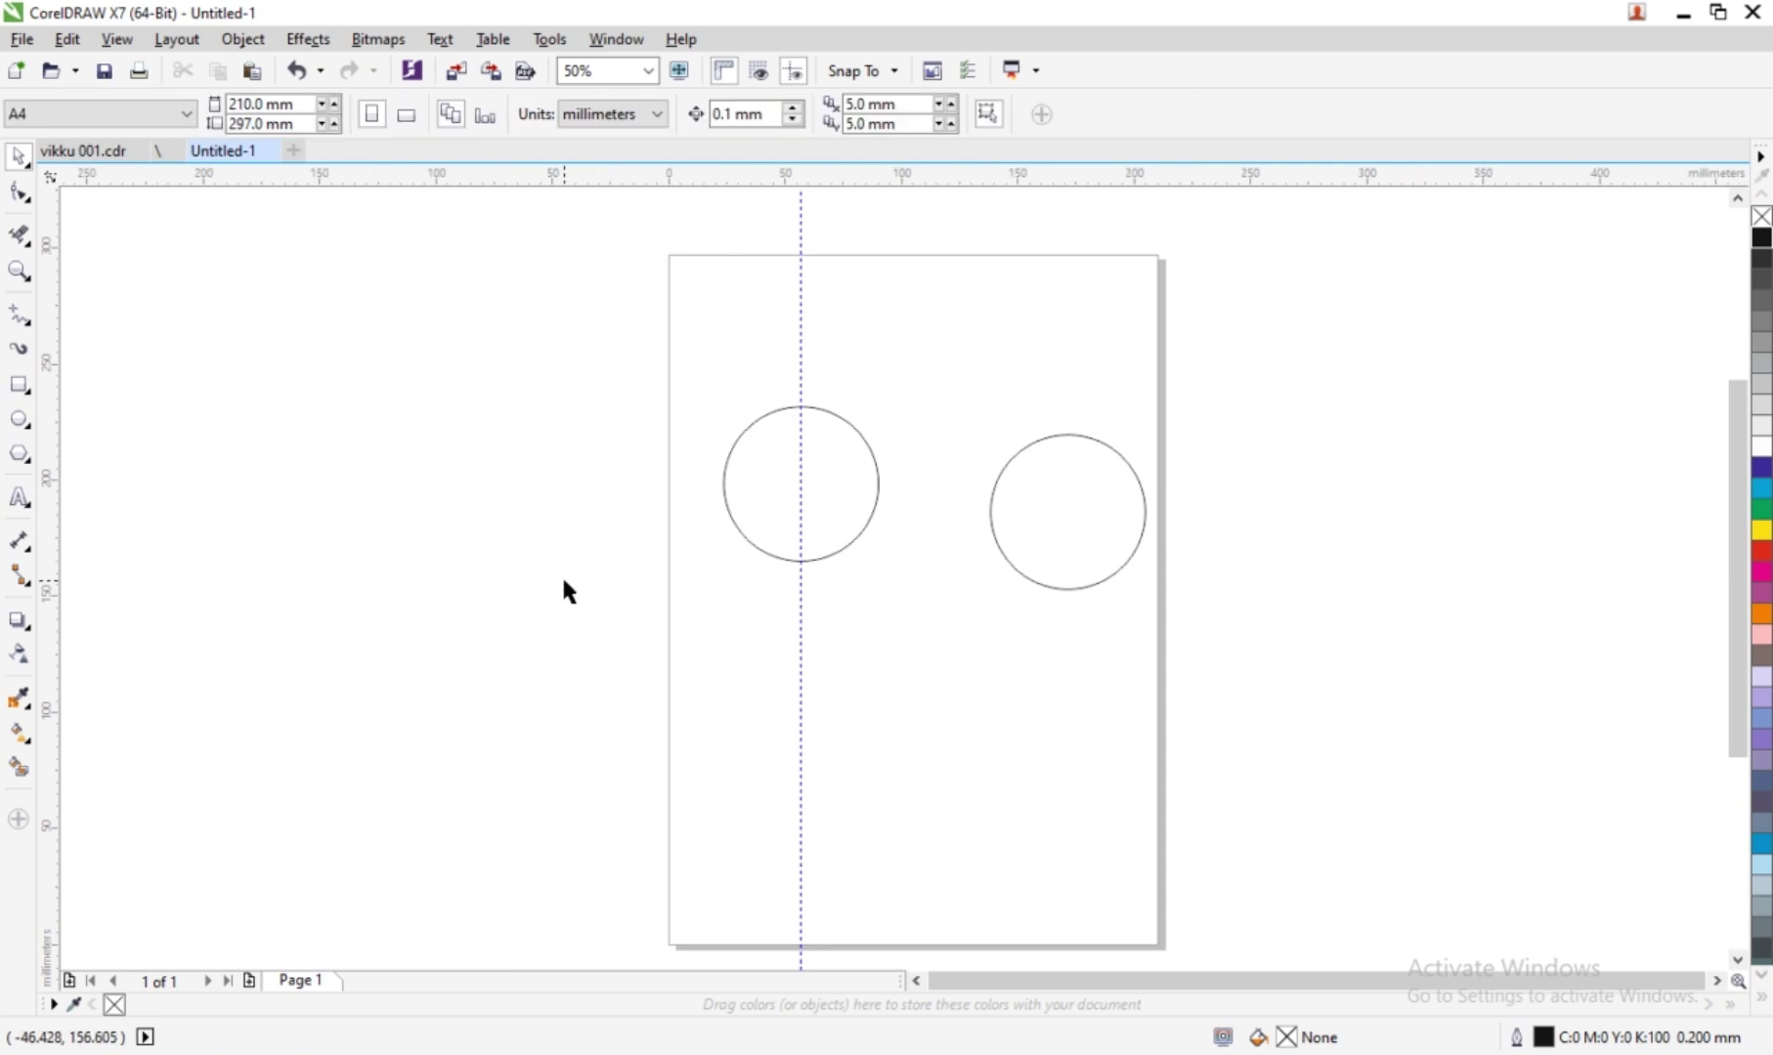
drag(58, 536, 1068, 515)
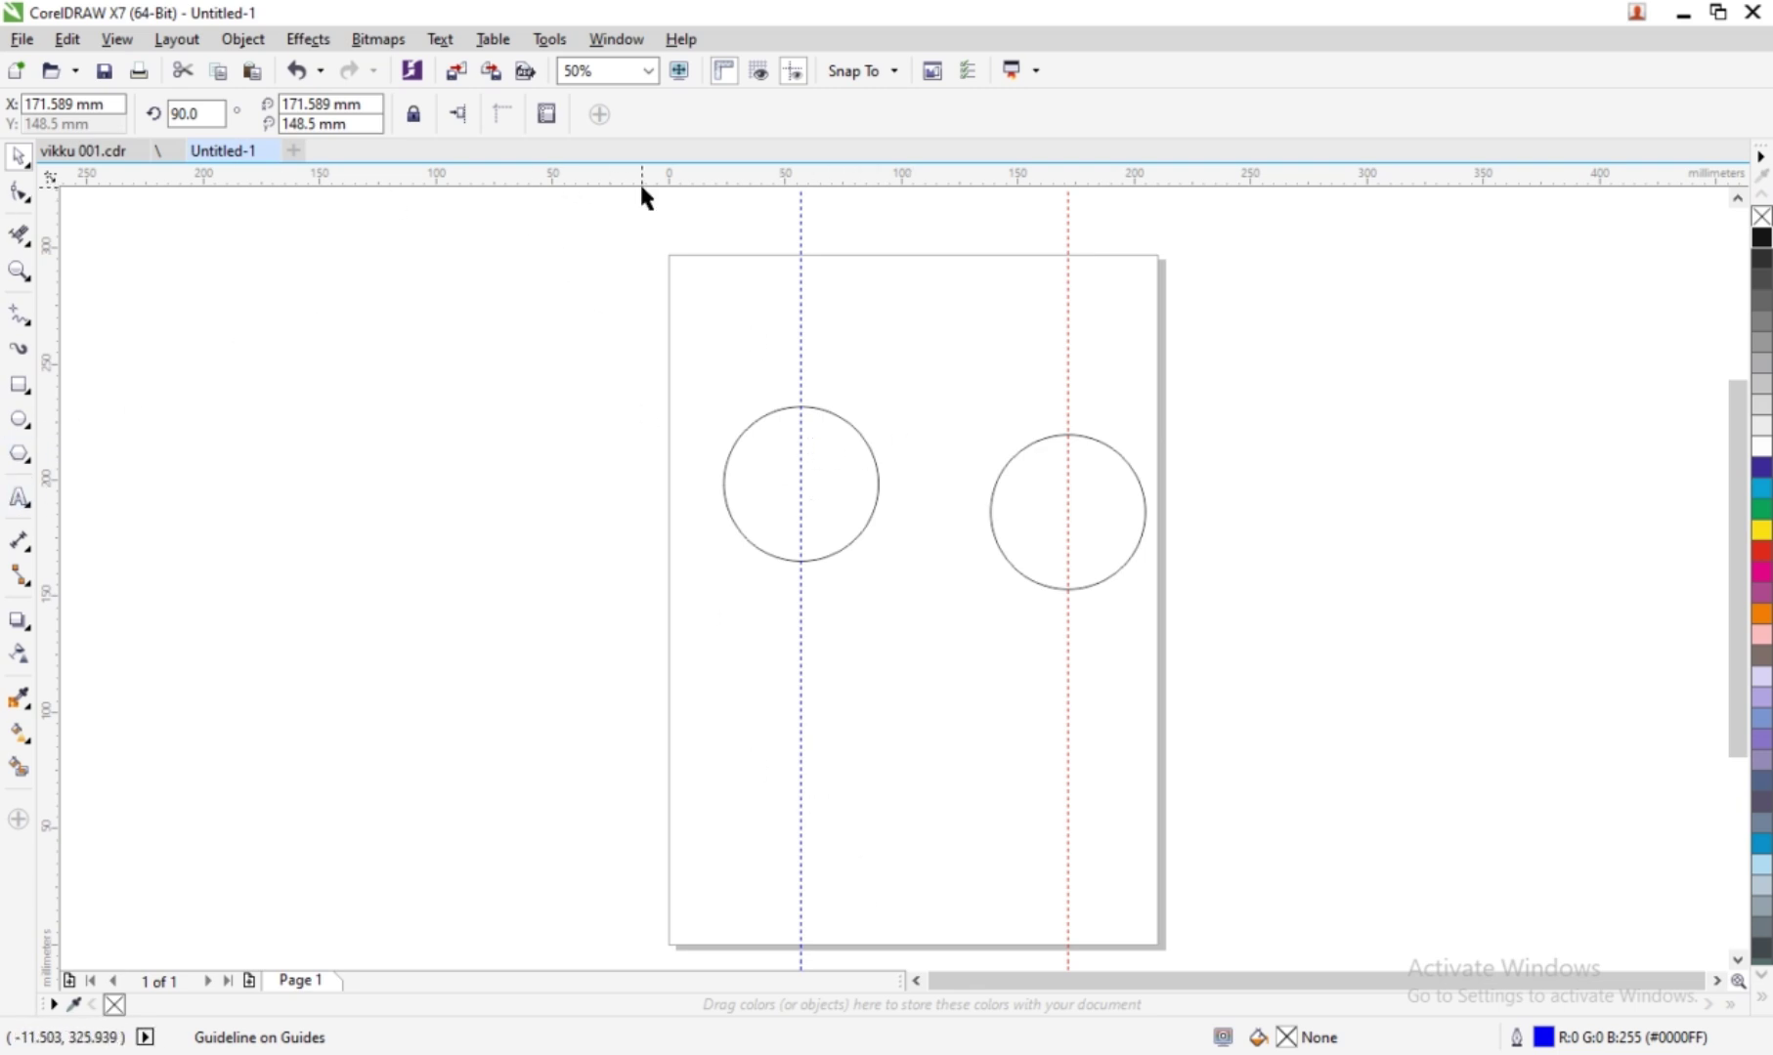
drag(647, 184, 799, 485)
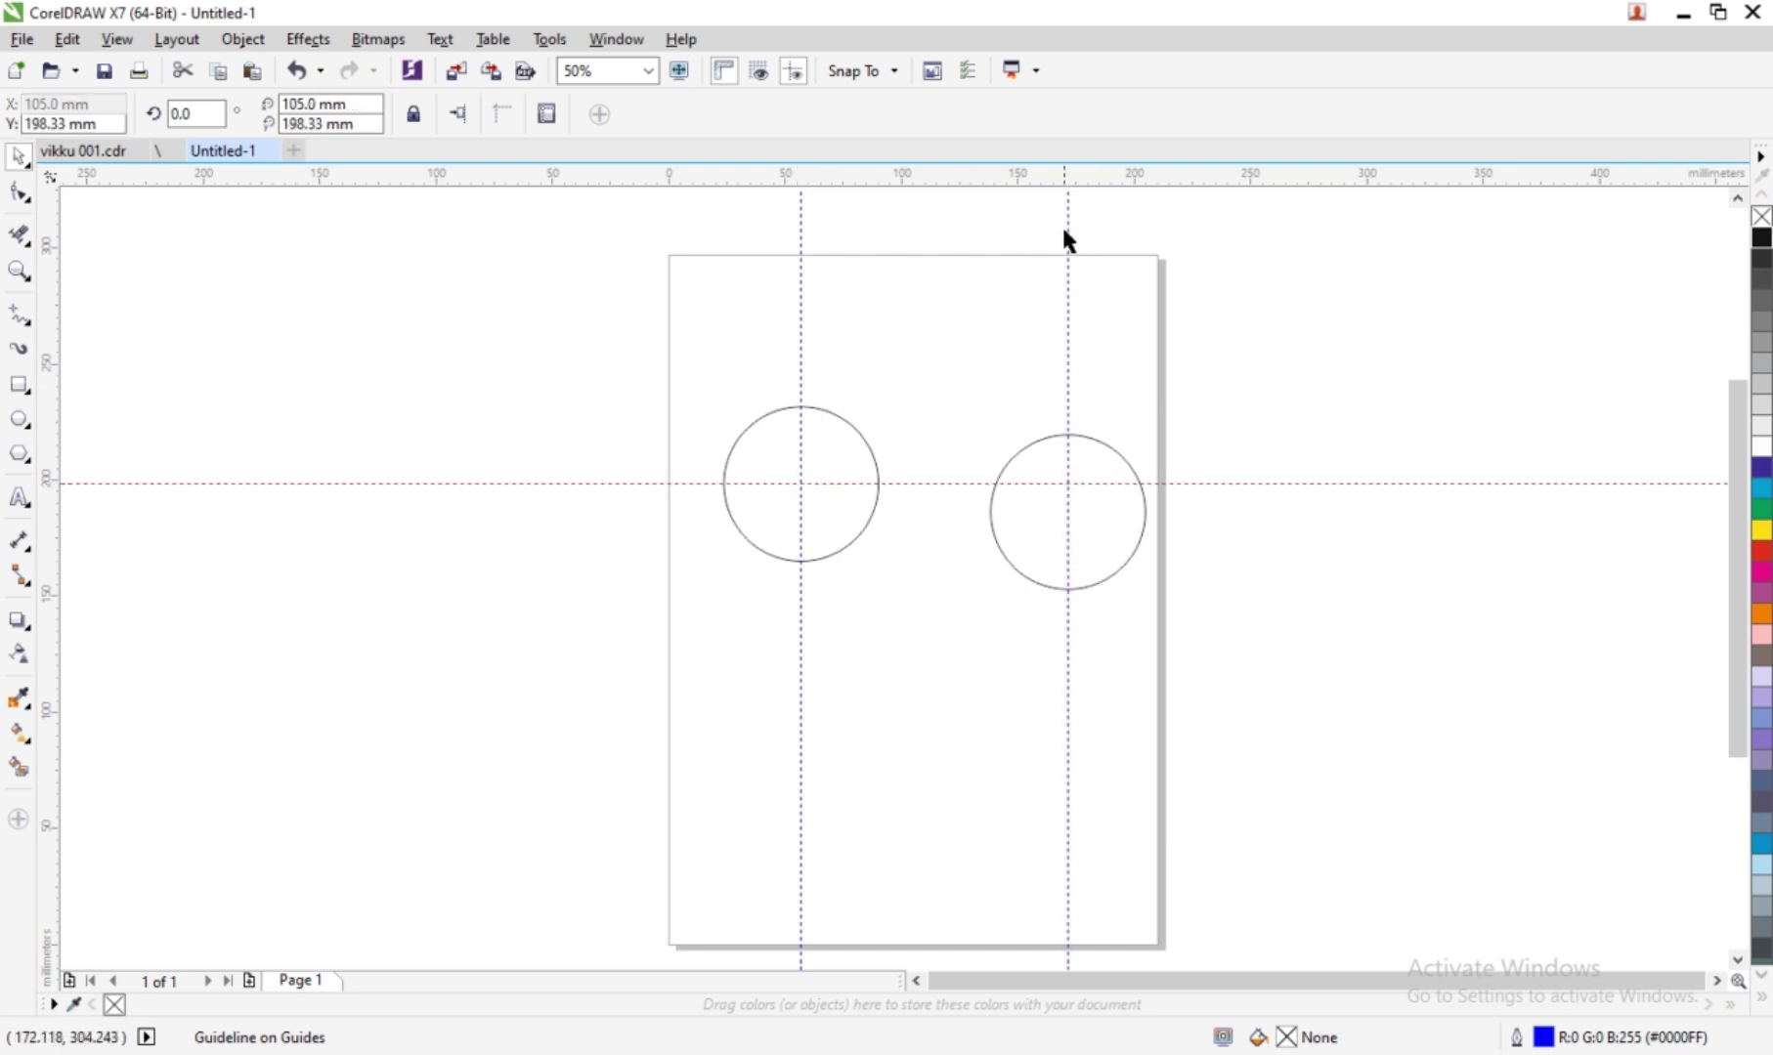
drag(1089, 178, 1064, 508)
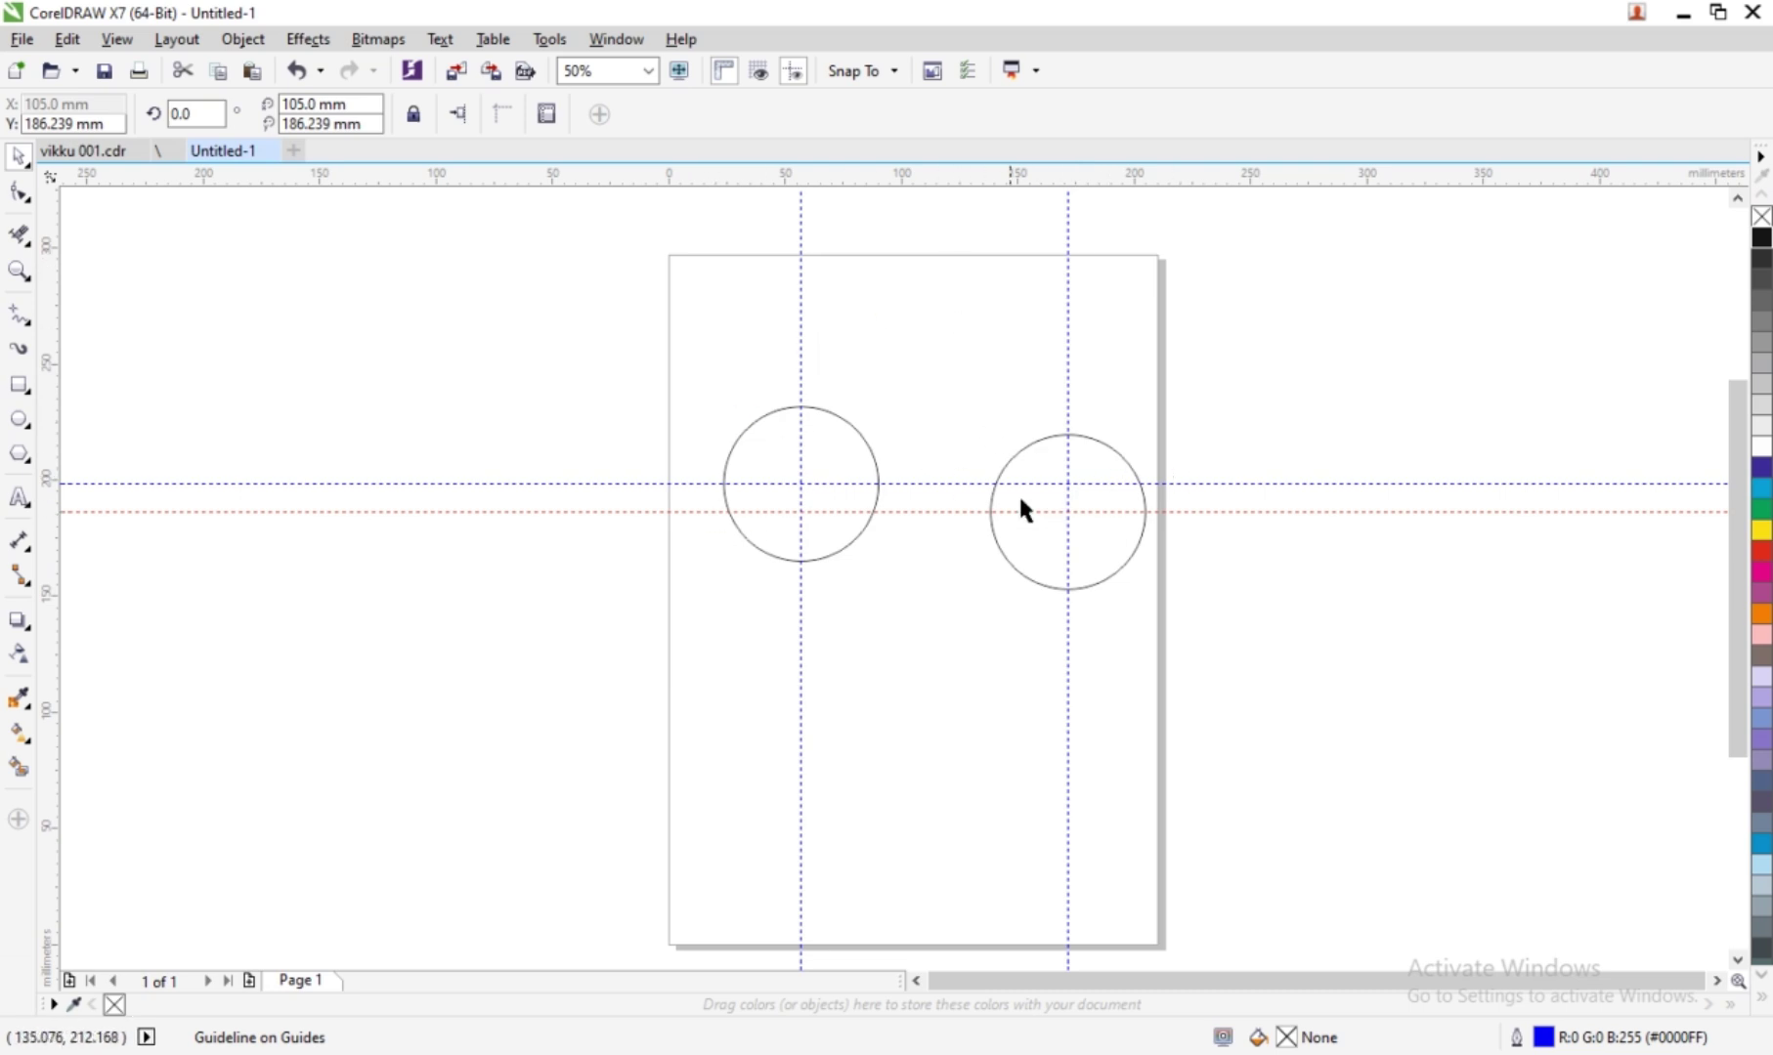
scroll(987, 479, down, 4)
scroll(1023, 515, up, 8)
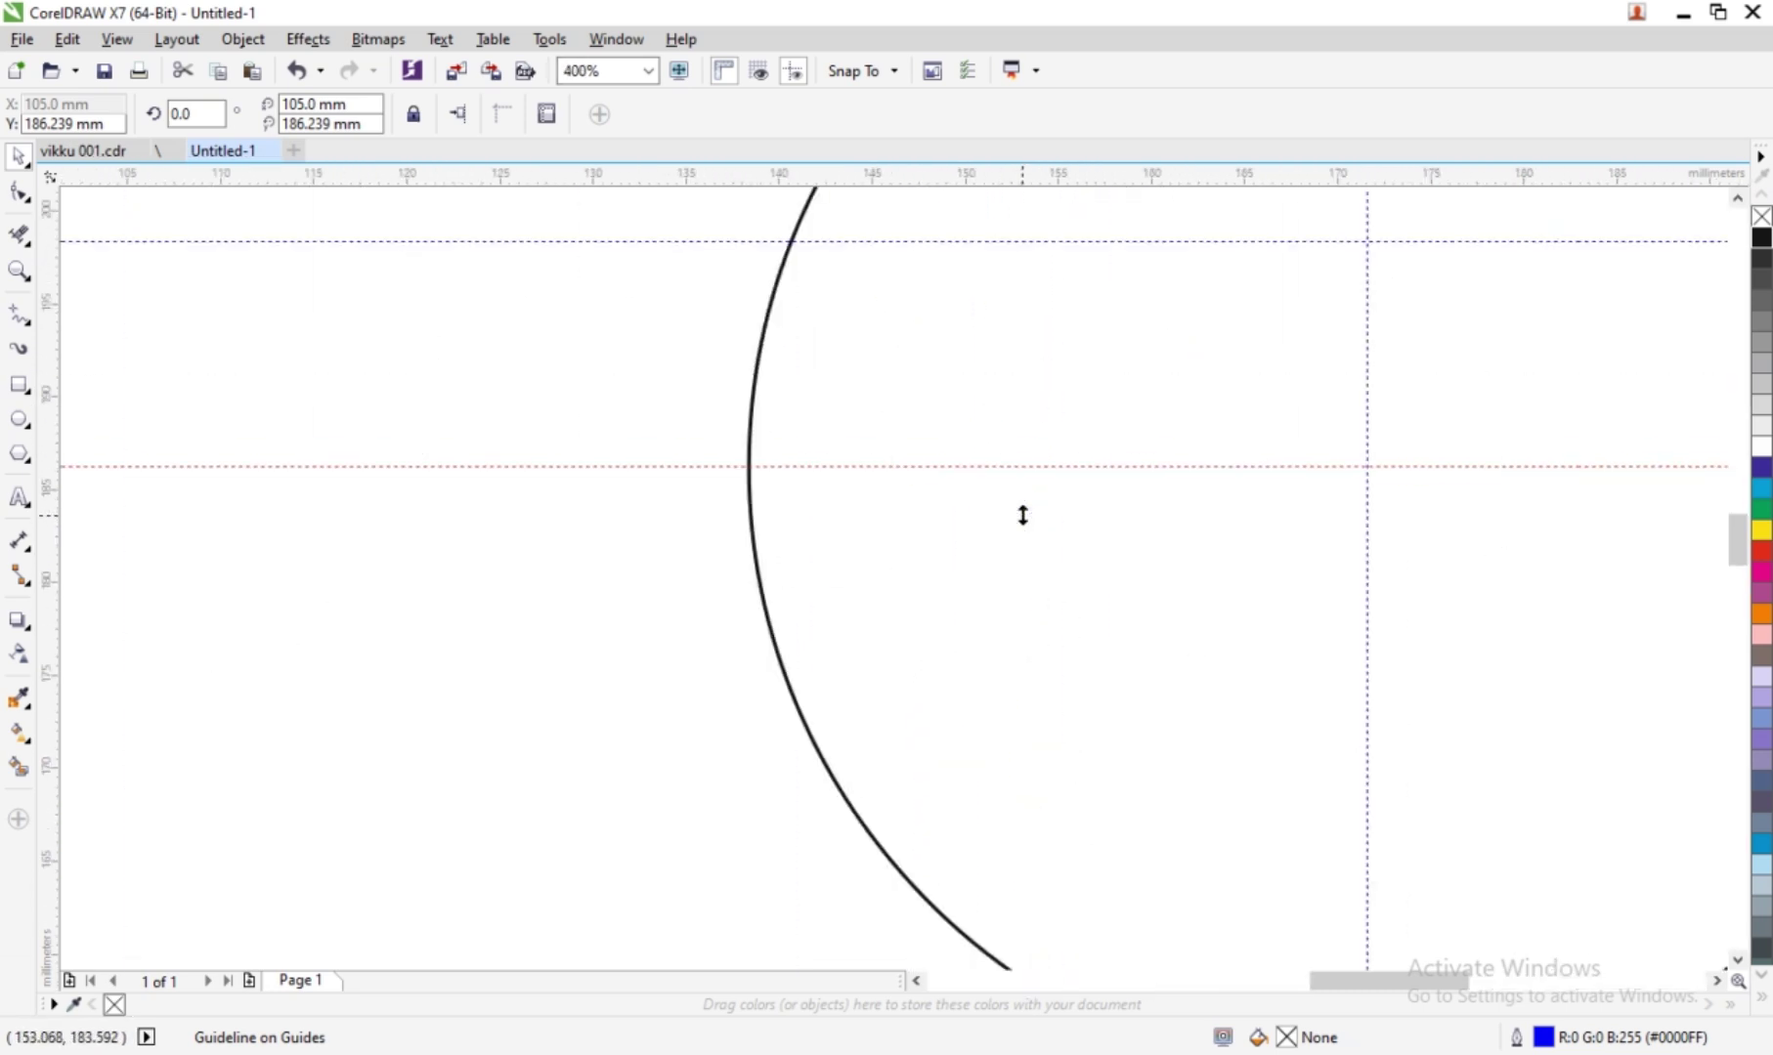
scroll(839, 527, down, 8)
scroll(1318, 532, up, 2)
scroll(1320, 538, down, 1)
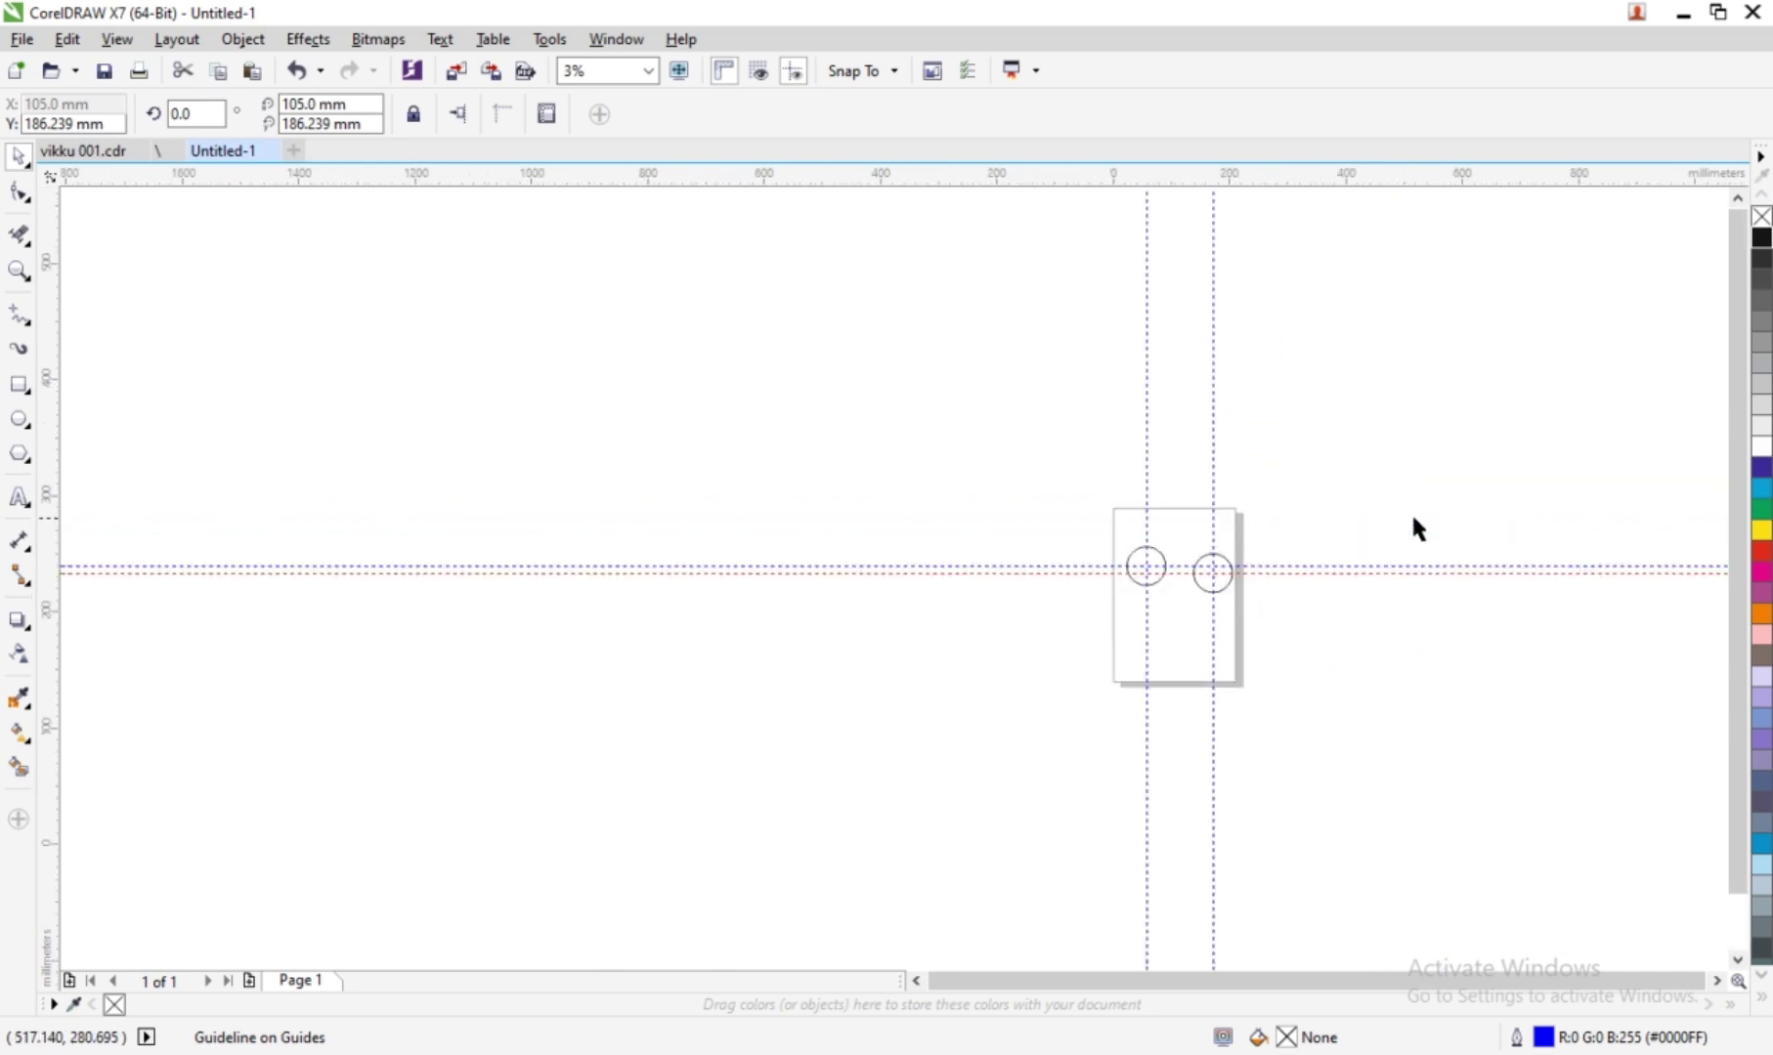
scroll(1410, 511, up, 2)
scroll(998, 509, down, 2)
scroll(969, 537, up, 1)
scroll(754, 645, up, 1)
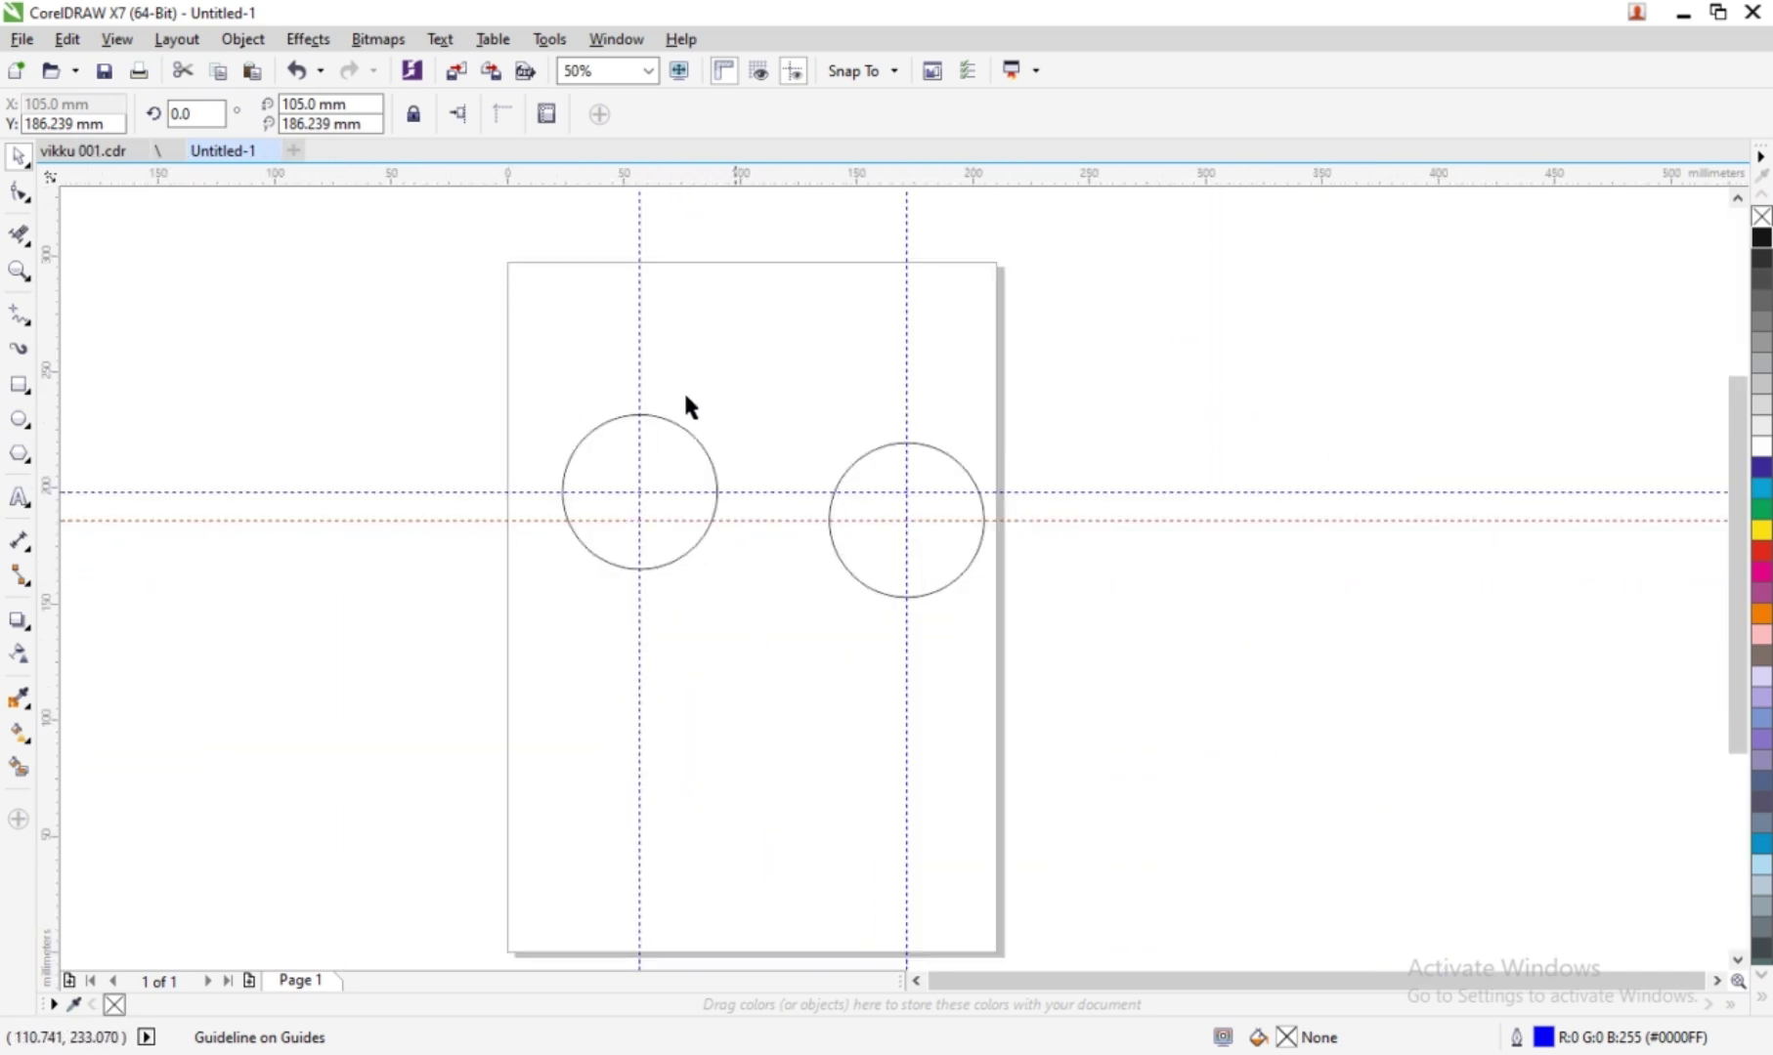
- Remove the right circle's upper half and lower-right quarter with Virtual Segment Delete, leaving only the lower-left quarter arc
click(19, 235)
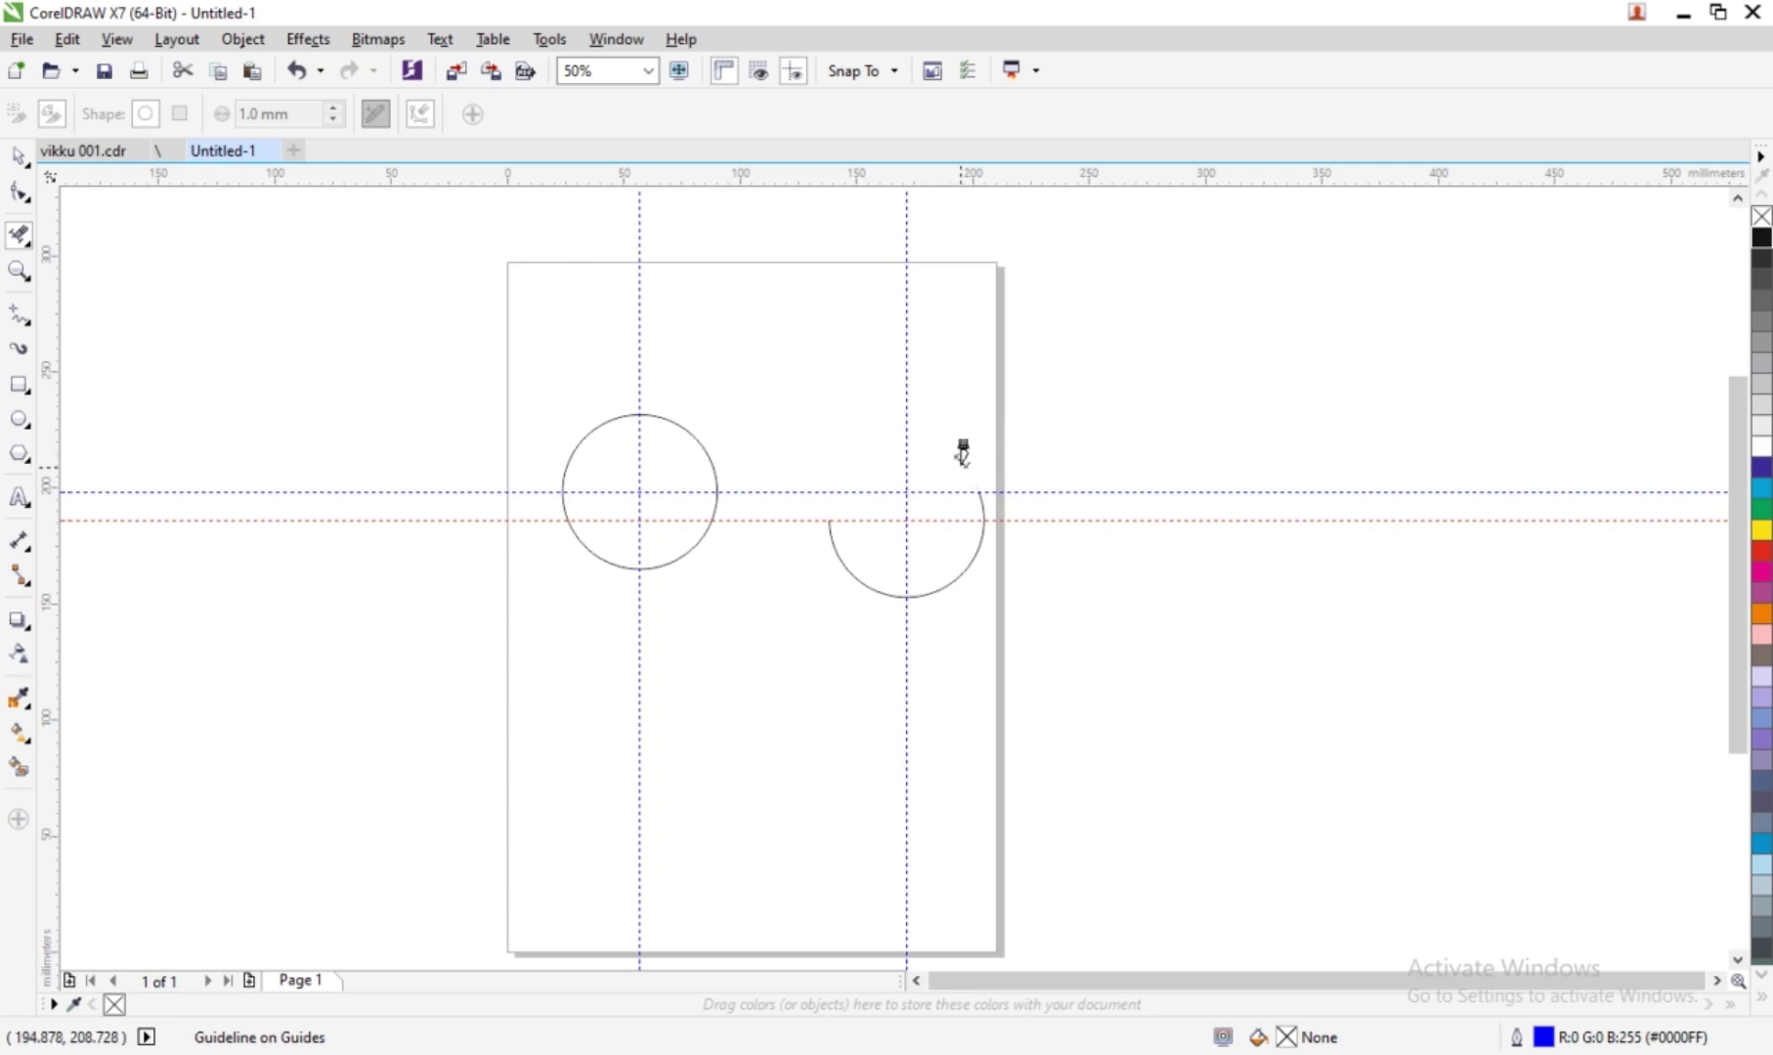
click(982, 530)
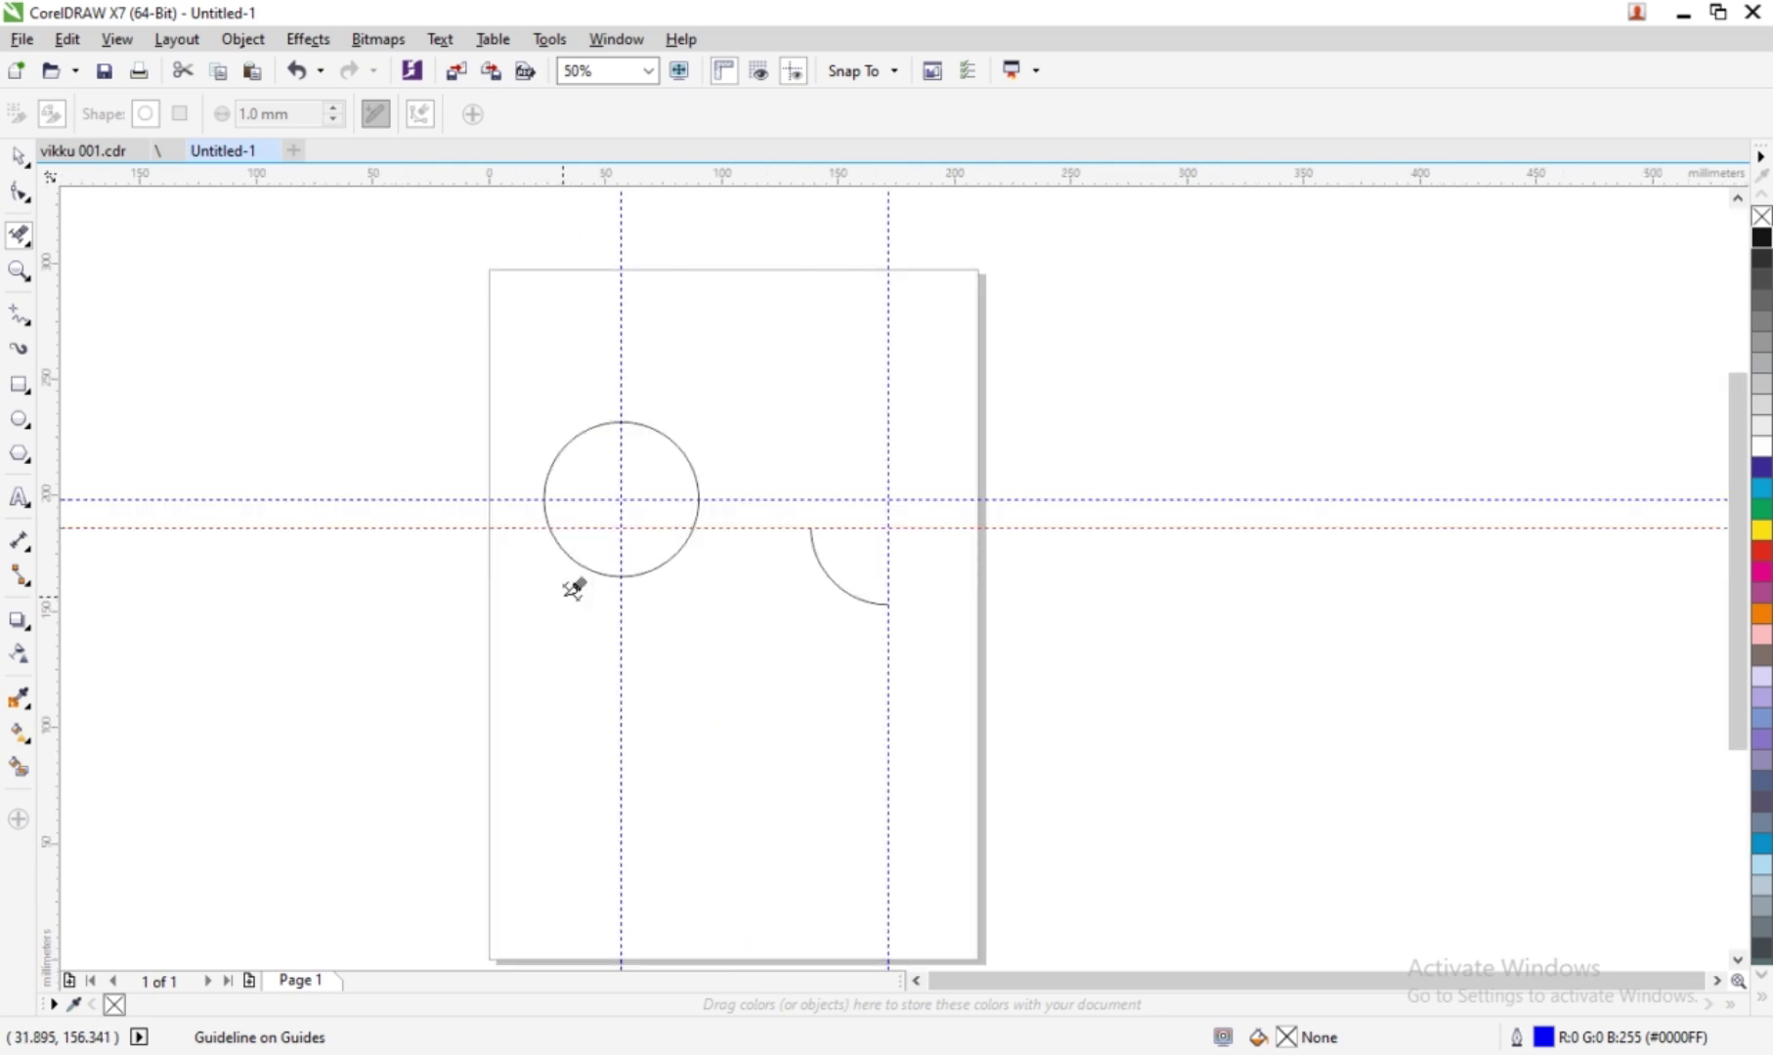
- Create a concentric copy of the left circle scaled down to about 27.7 mm in diameter
scroll(586, 586, up, 1)
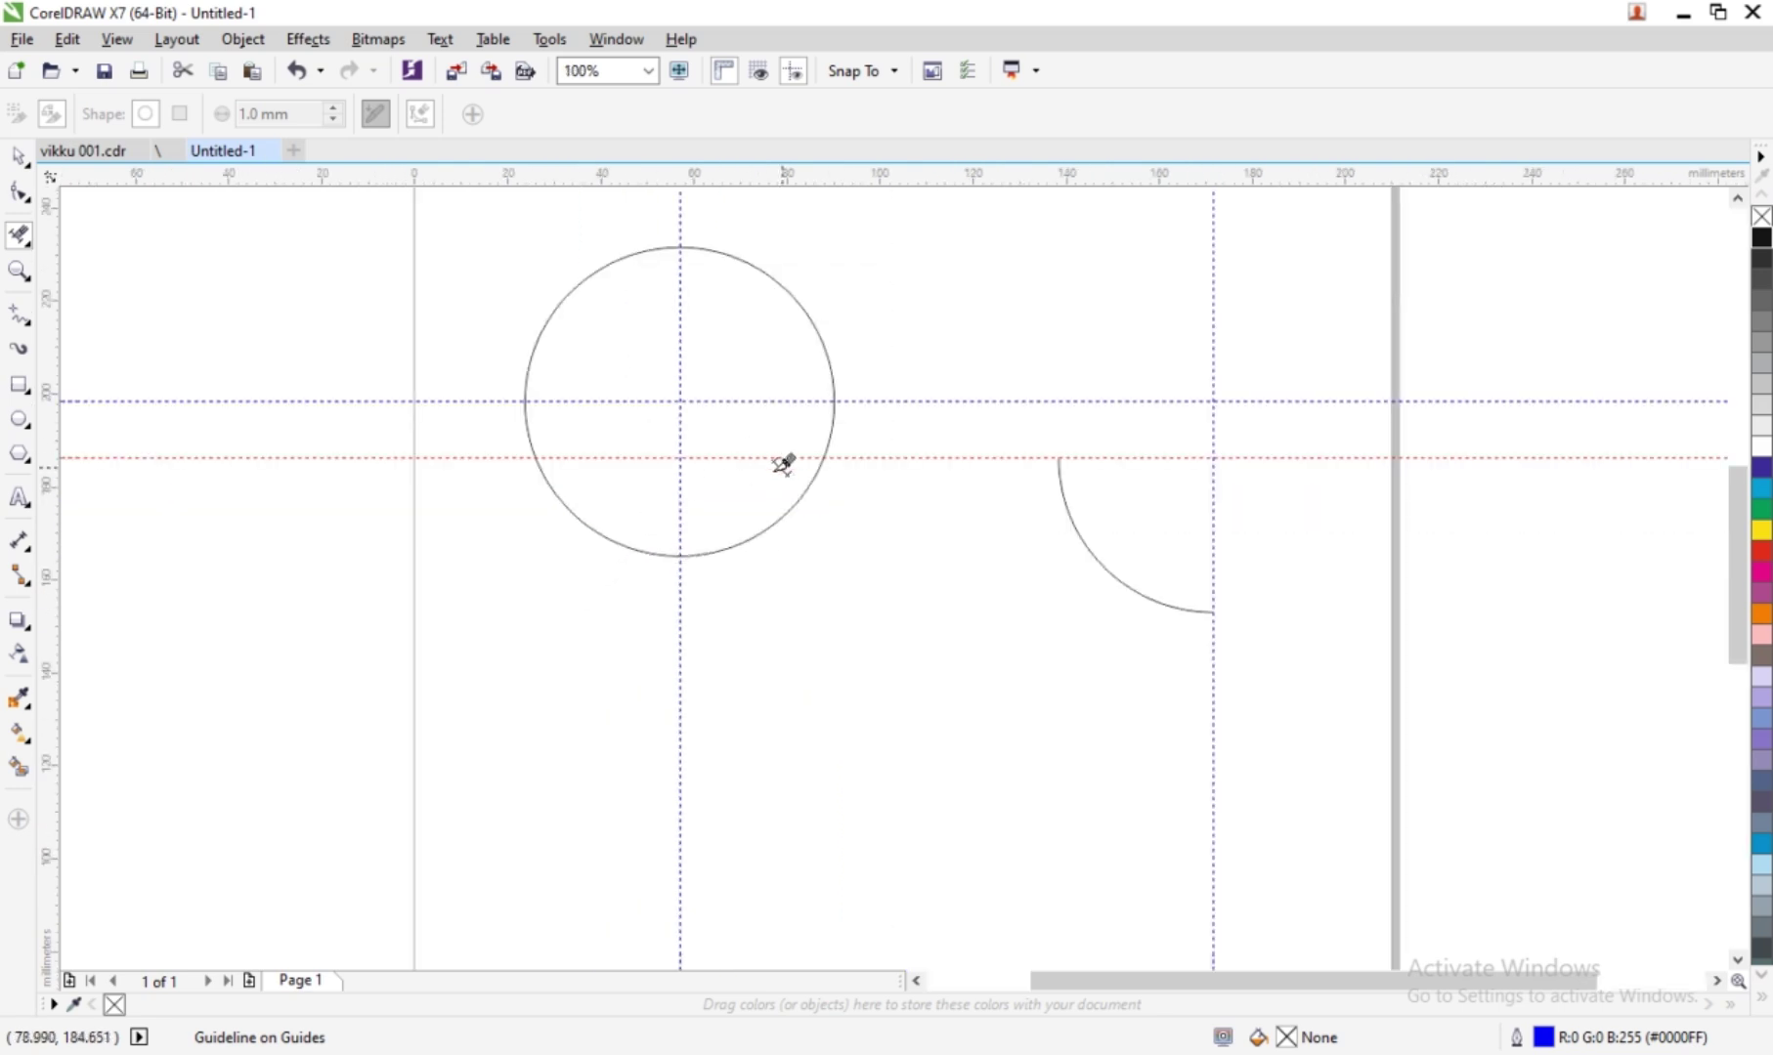
click(22, 157)
click(724, 252)
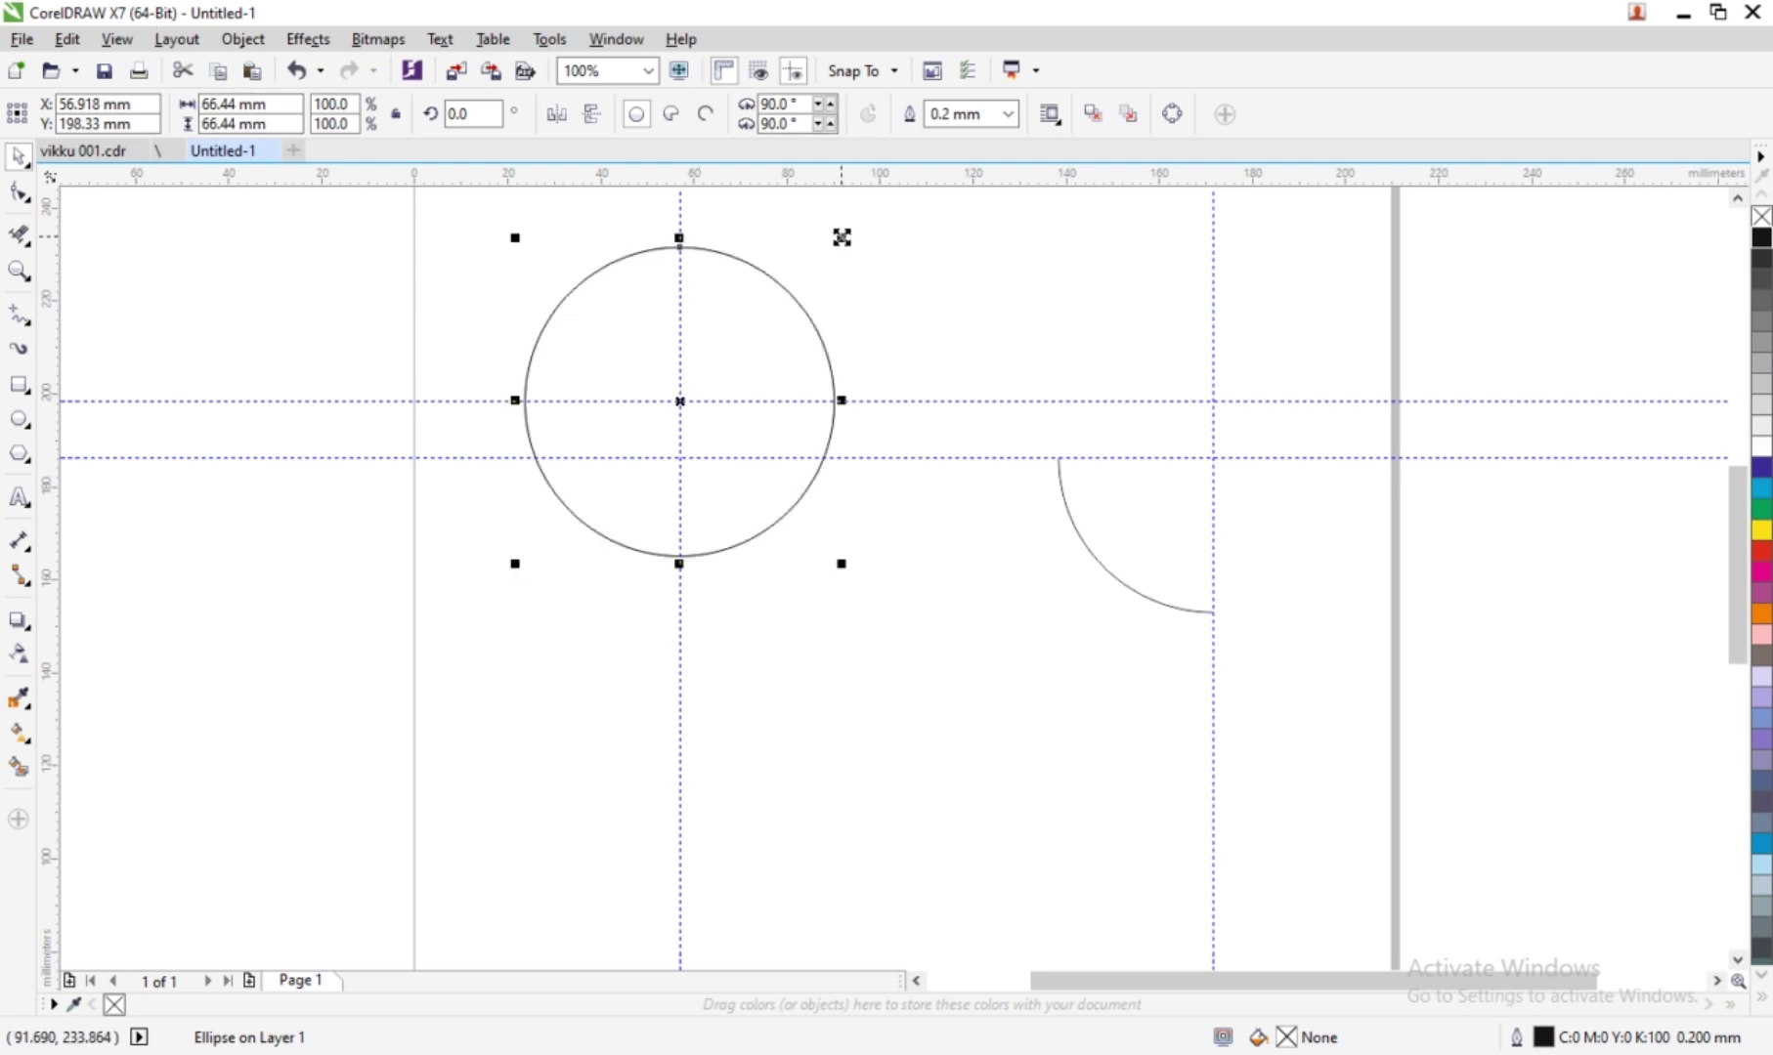
drag(841, 237, 795, 329)
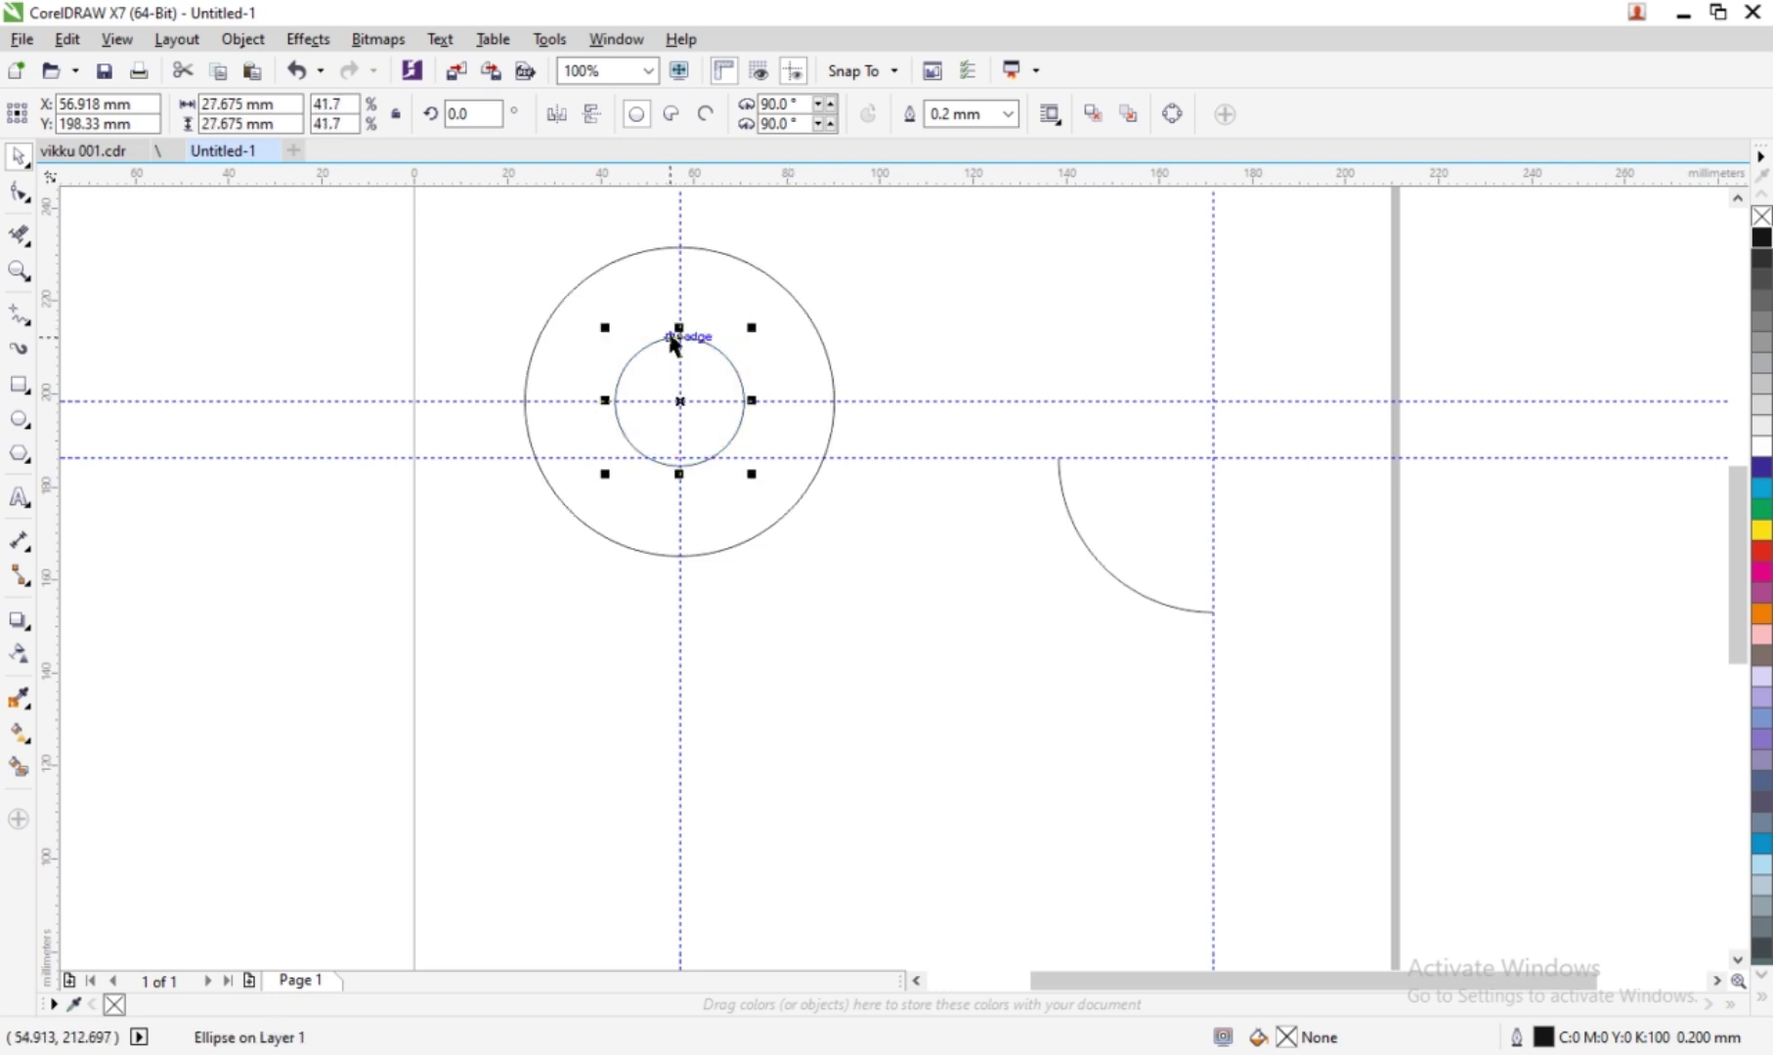
- Draw a rectangle about 20.3 mm wide and 57.1 mm high, rising from the outer circle's right quadrant and reaching inward to the inner circle
click(20, 387)
scroll(693, 518, up, 2)
scroll(701, 527, down, 4)
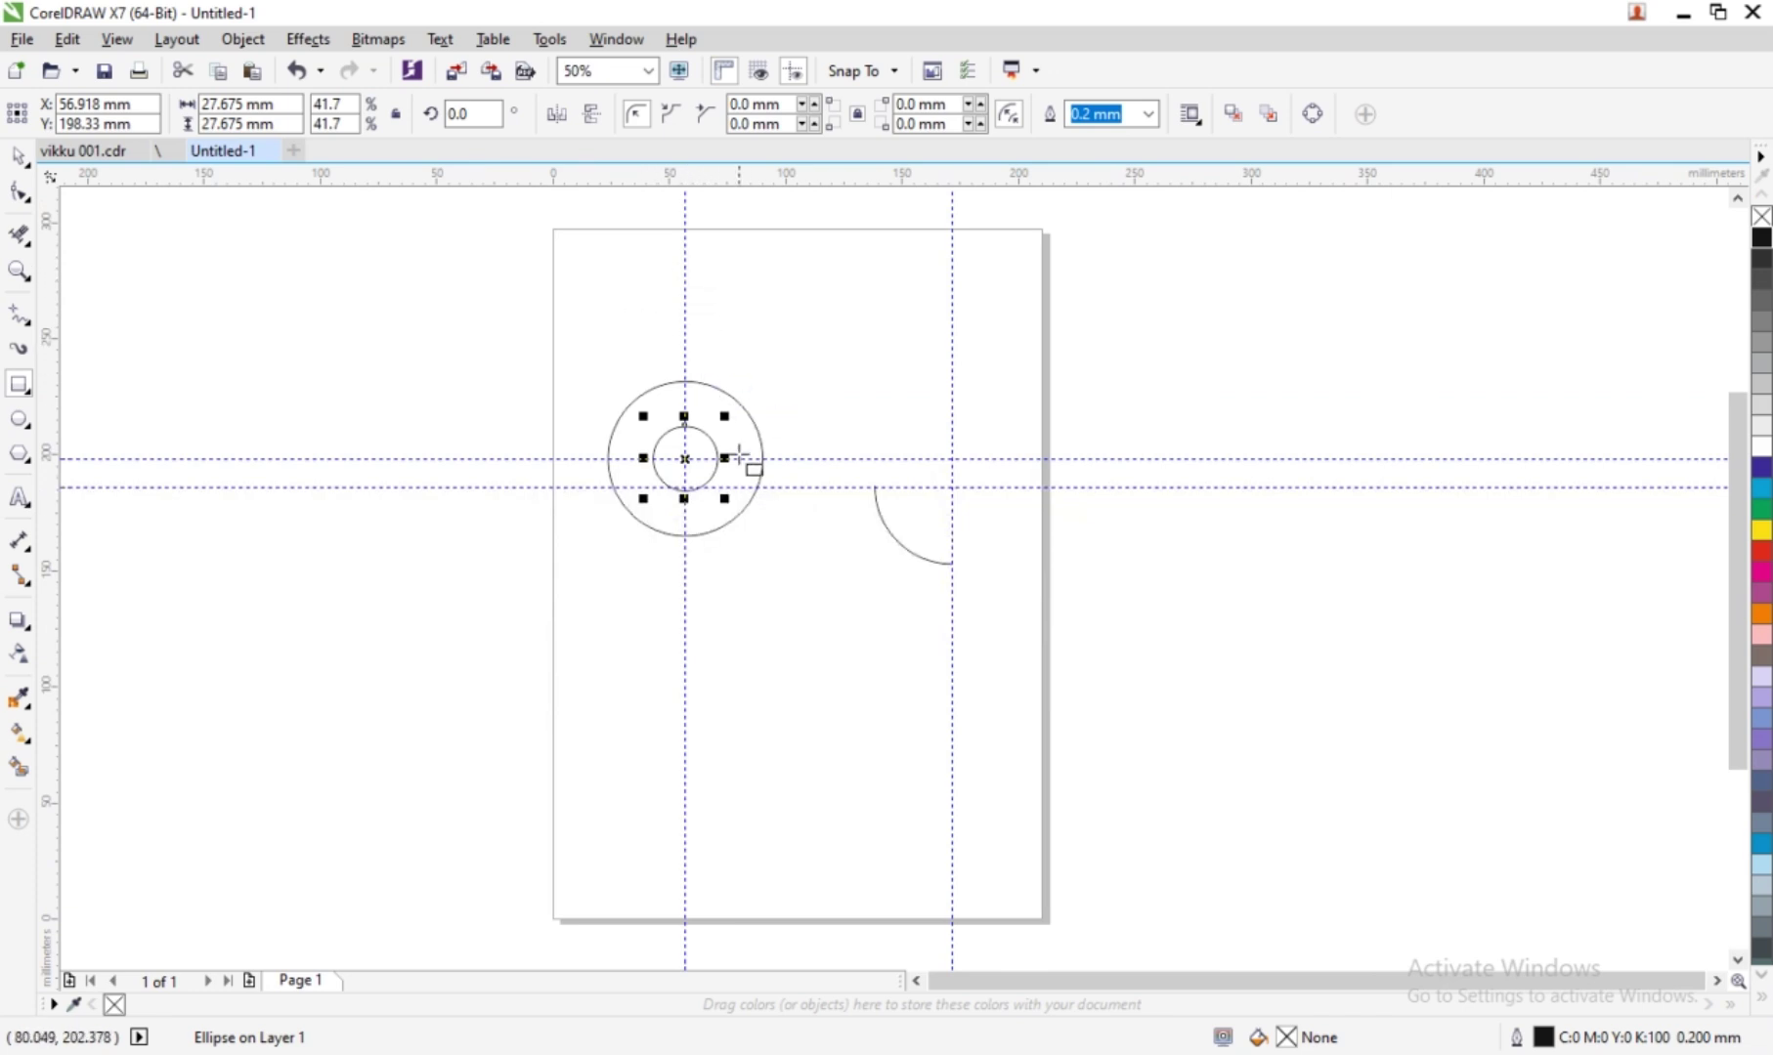
scroll(725, 461, up, 2)
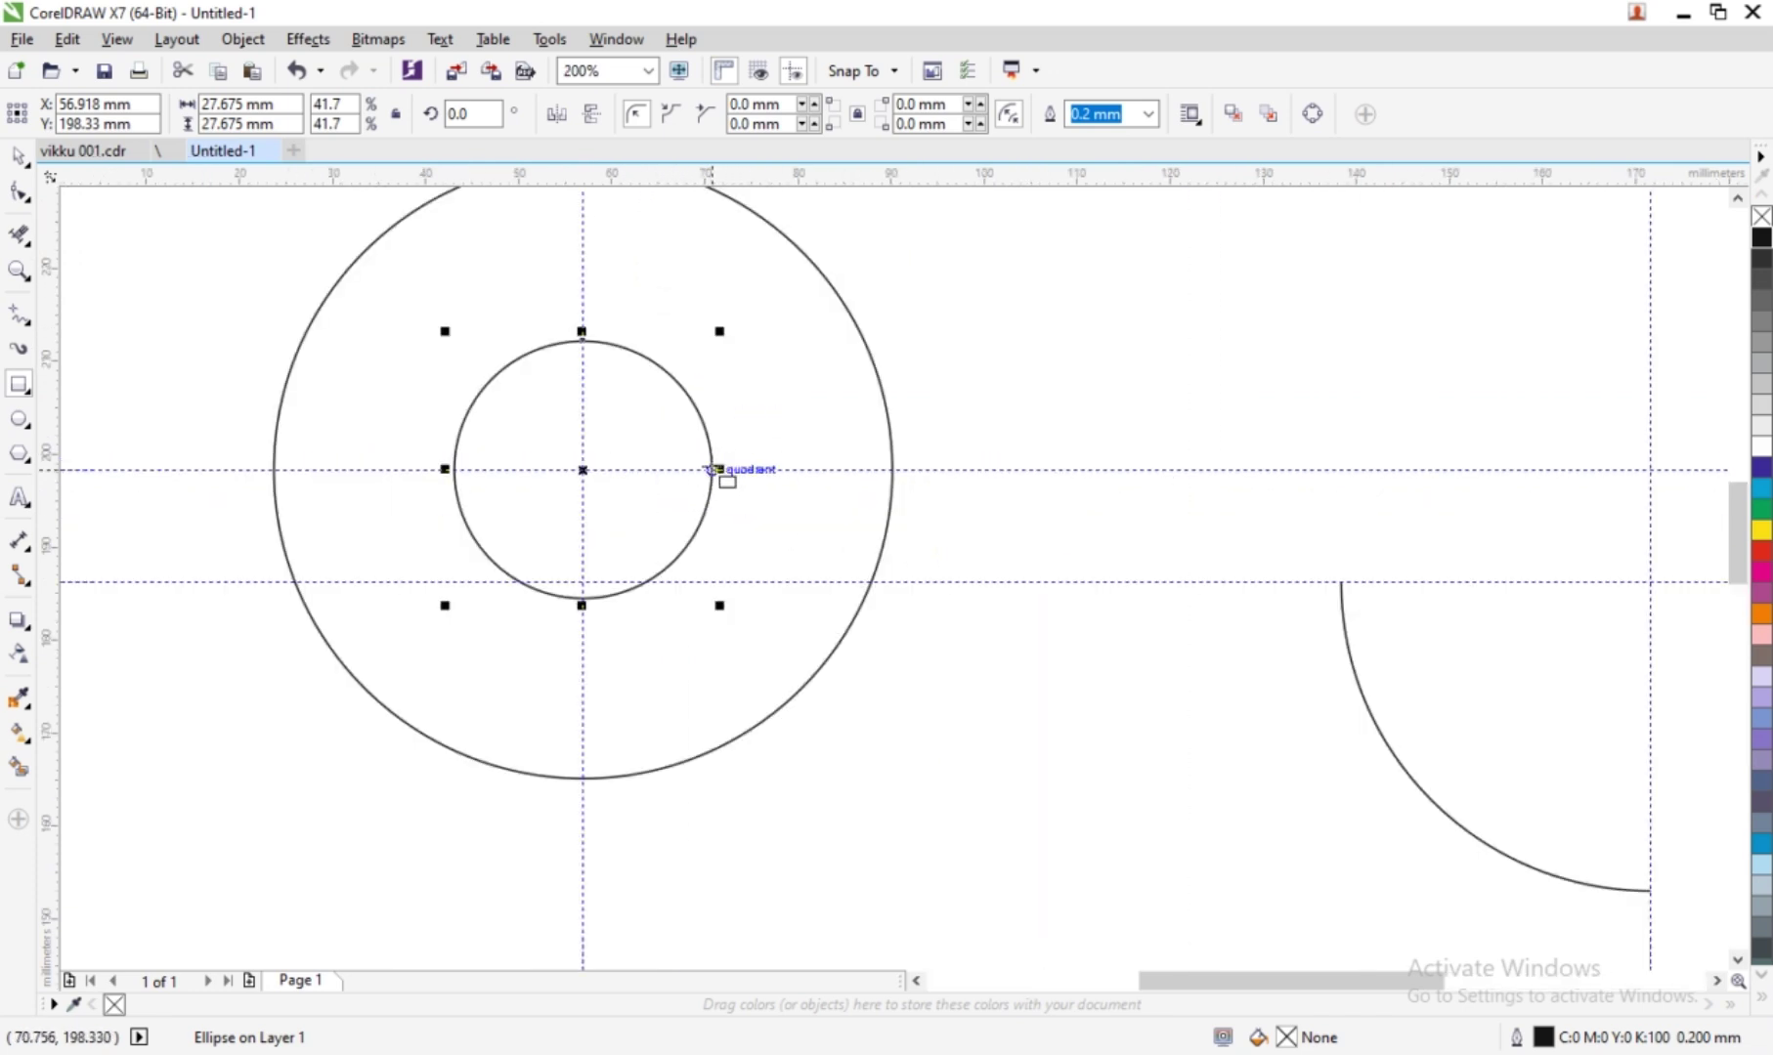
drag(714, 470, 716, 470)
scroll(721, 472, up, 2)
scroll(723, 473, down, 2)
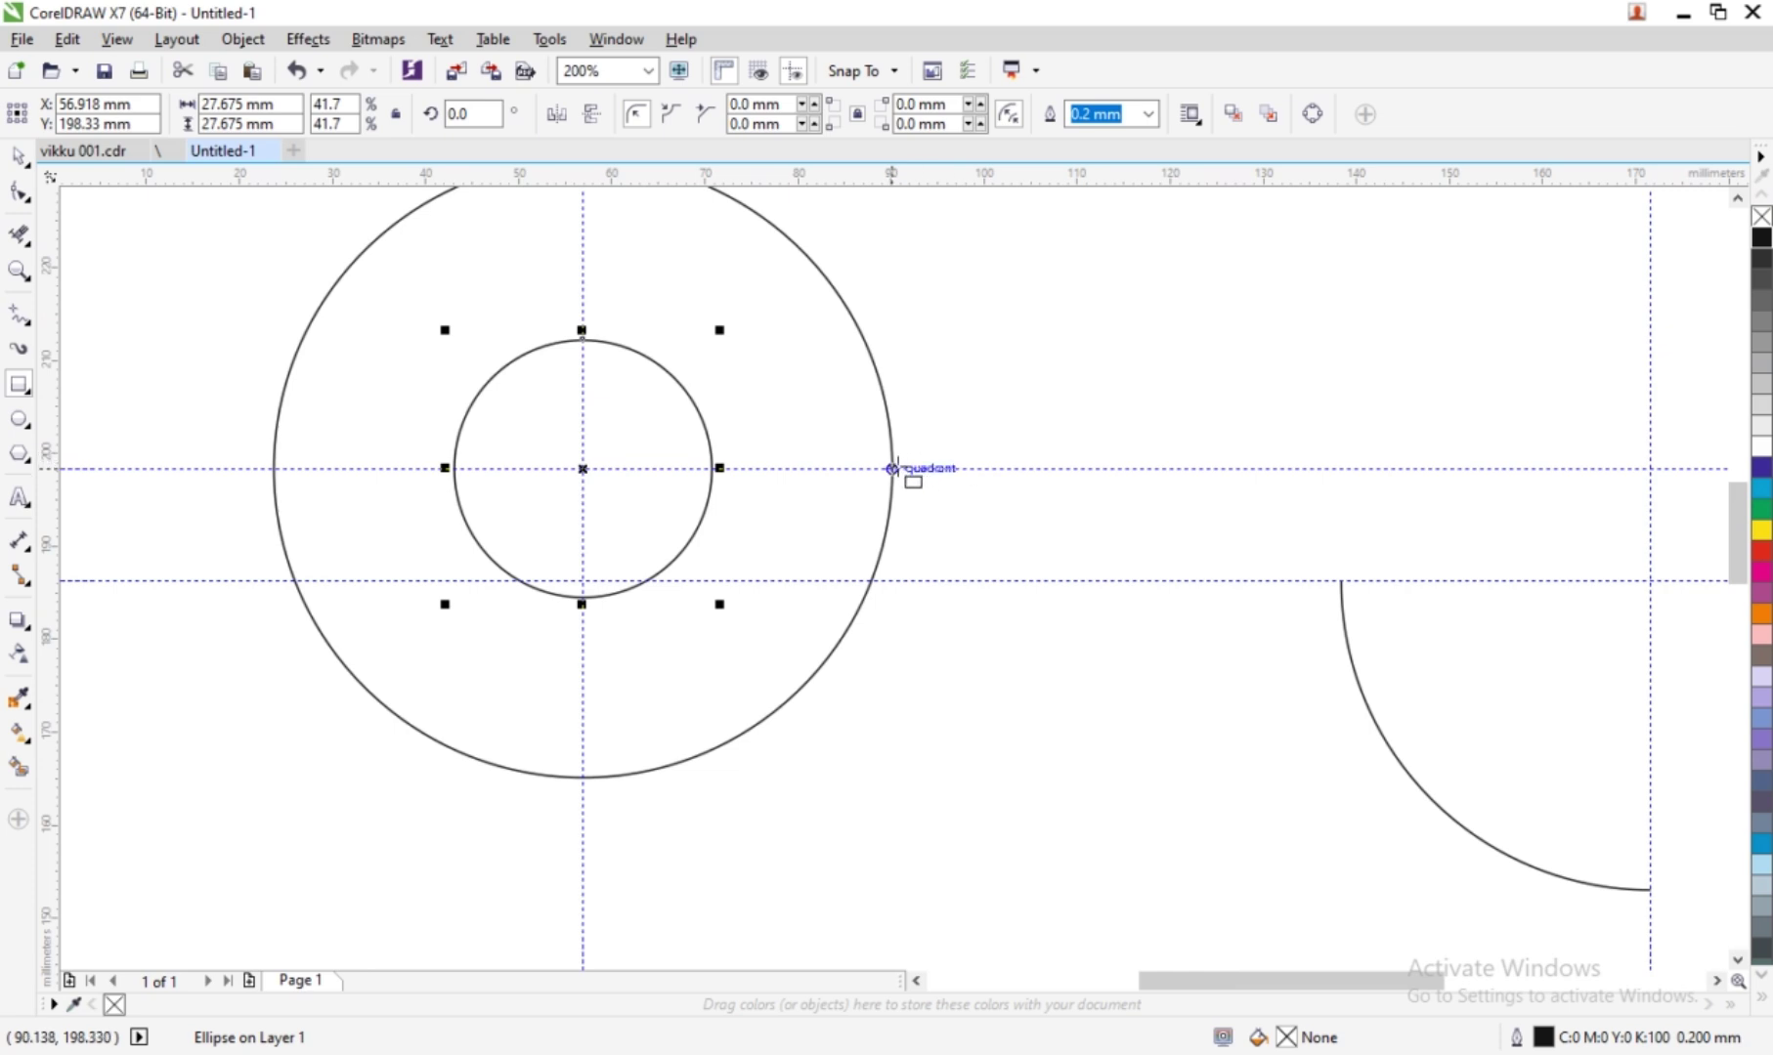
drag(891, 468, 702, 608)
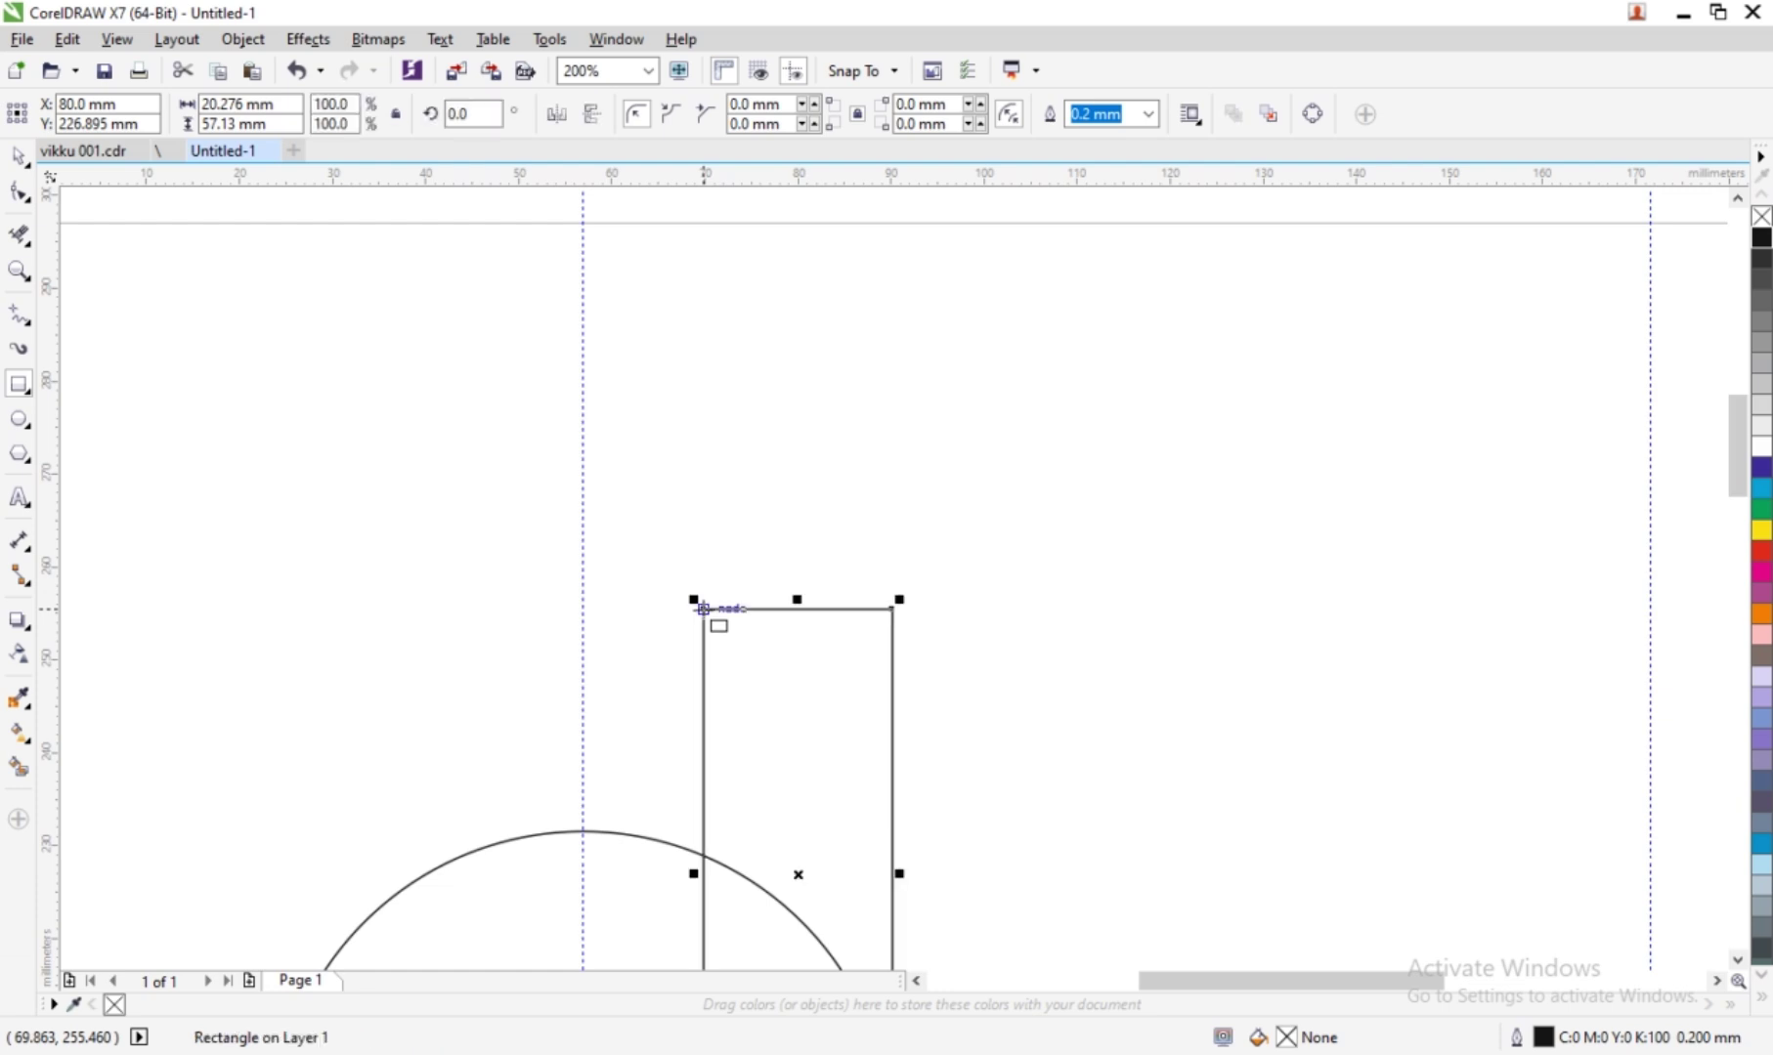
- Stretch the rectangle upward from its top edge to a height of about 136.4 mm
scroll(711, 626, down, 3)
scroll(714, 631, up, 1)
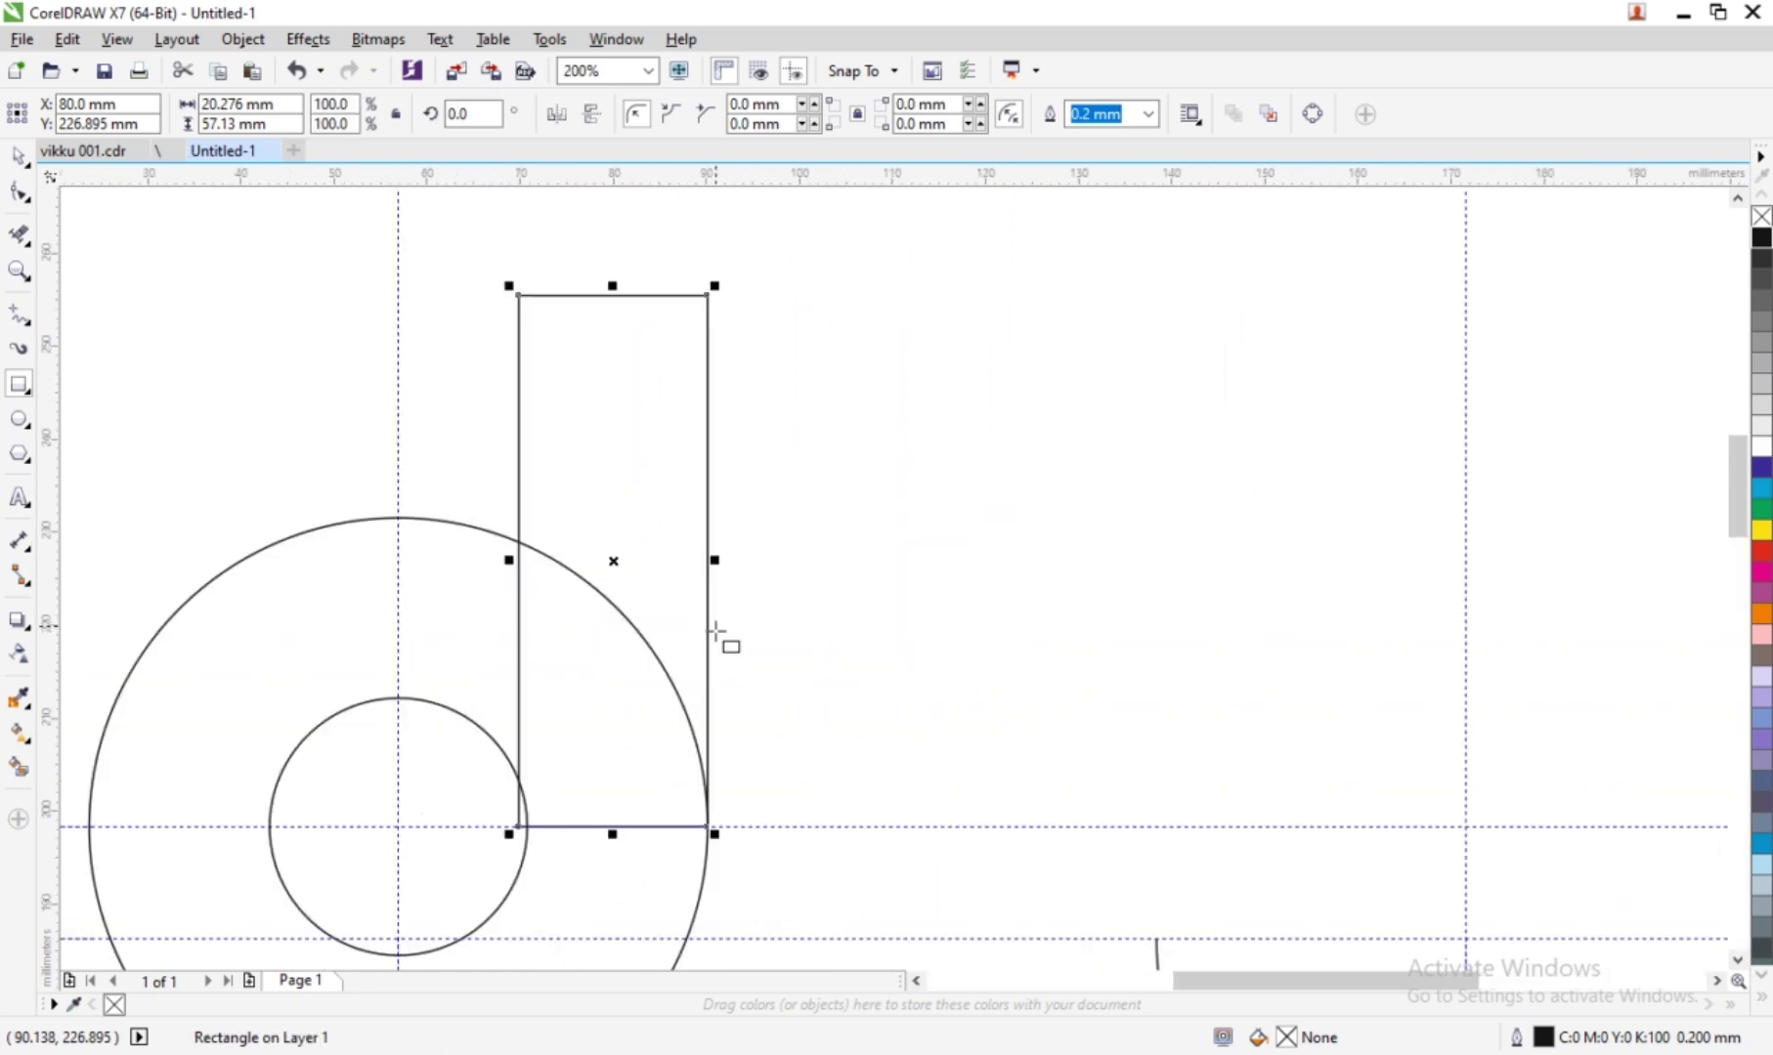
drag(612, 284, 641, 478)
scroll(641, 478, down, 2)
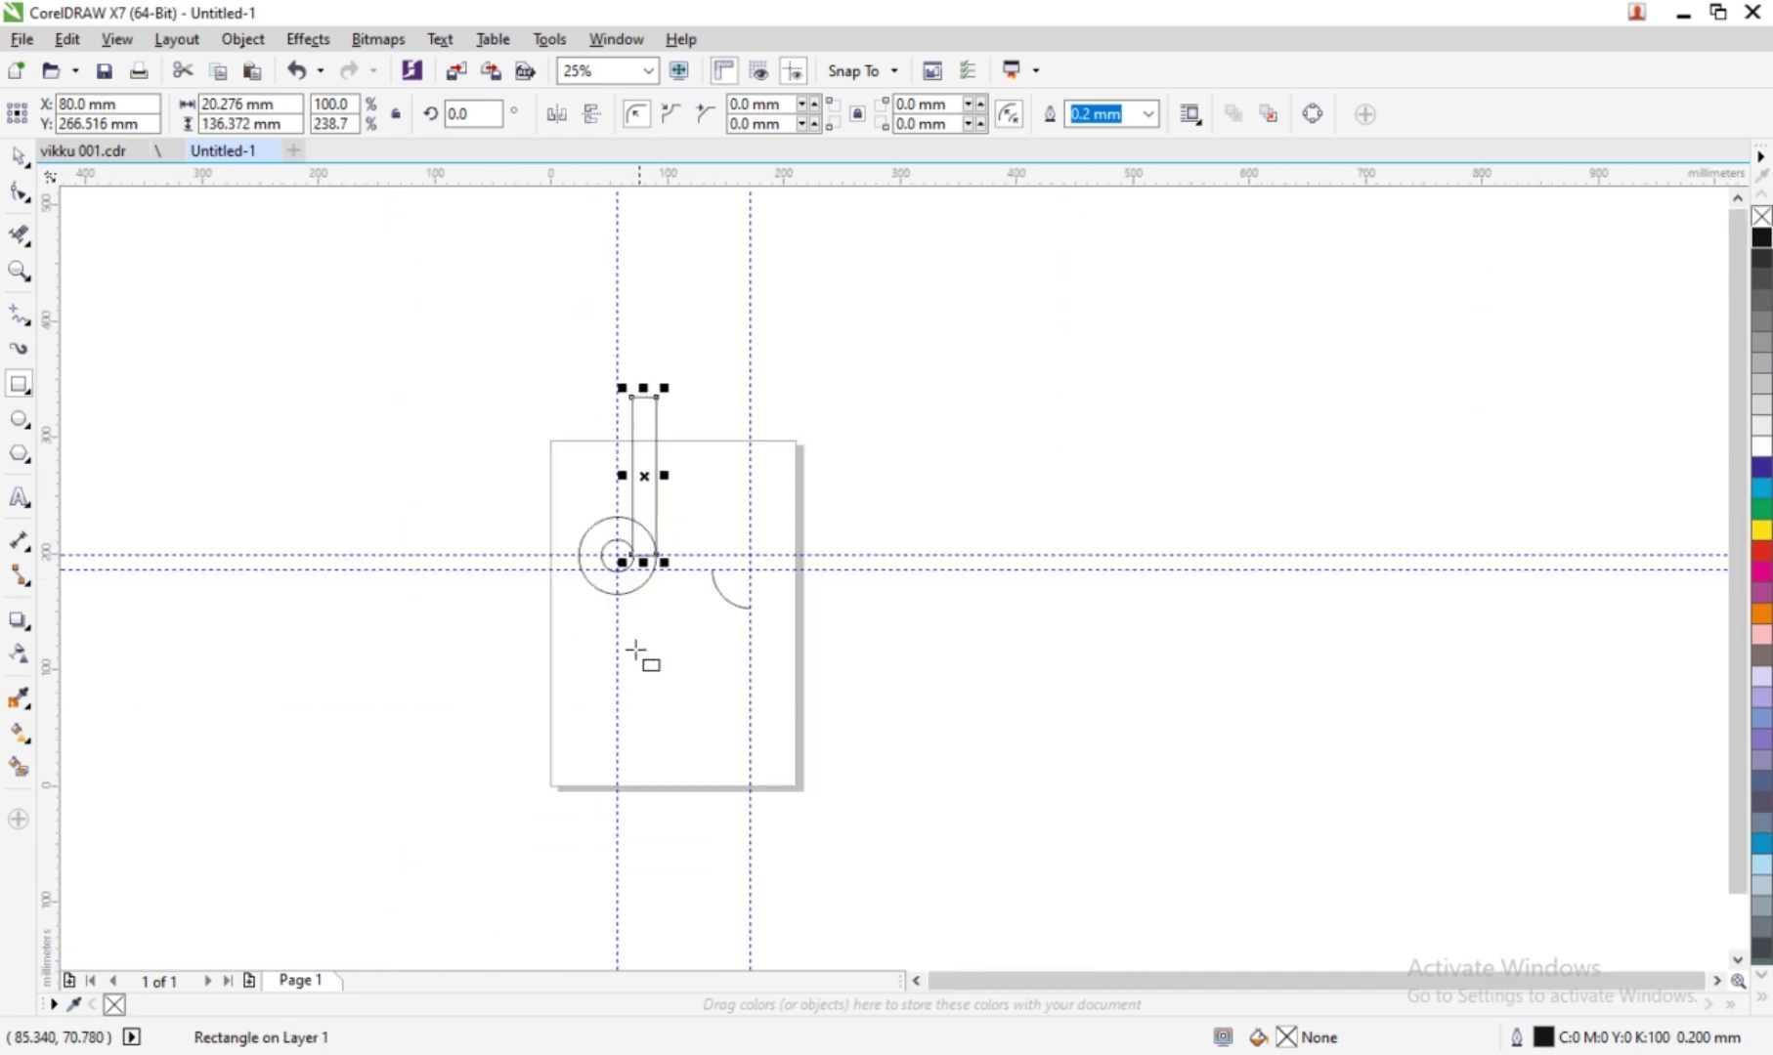
- Draw a narrow rectangle about 1.6 mm wide and 9.5 mm high across the tall rectangle's top edge
scroll(639, 553, up, 1)
scroll(724, 439, down, 2)
scroll(661, 460, up, 2)
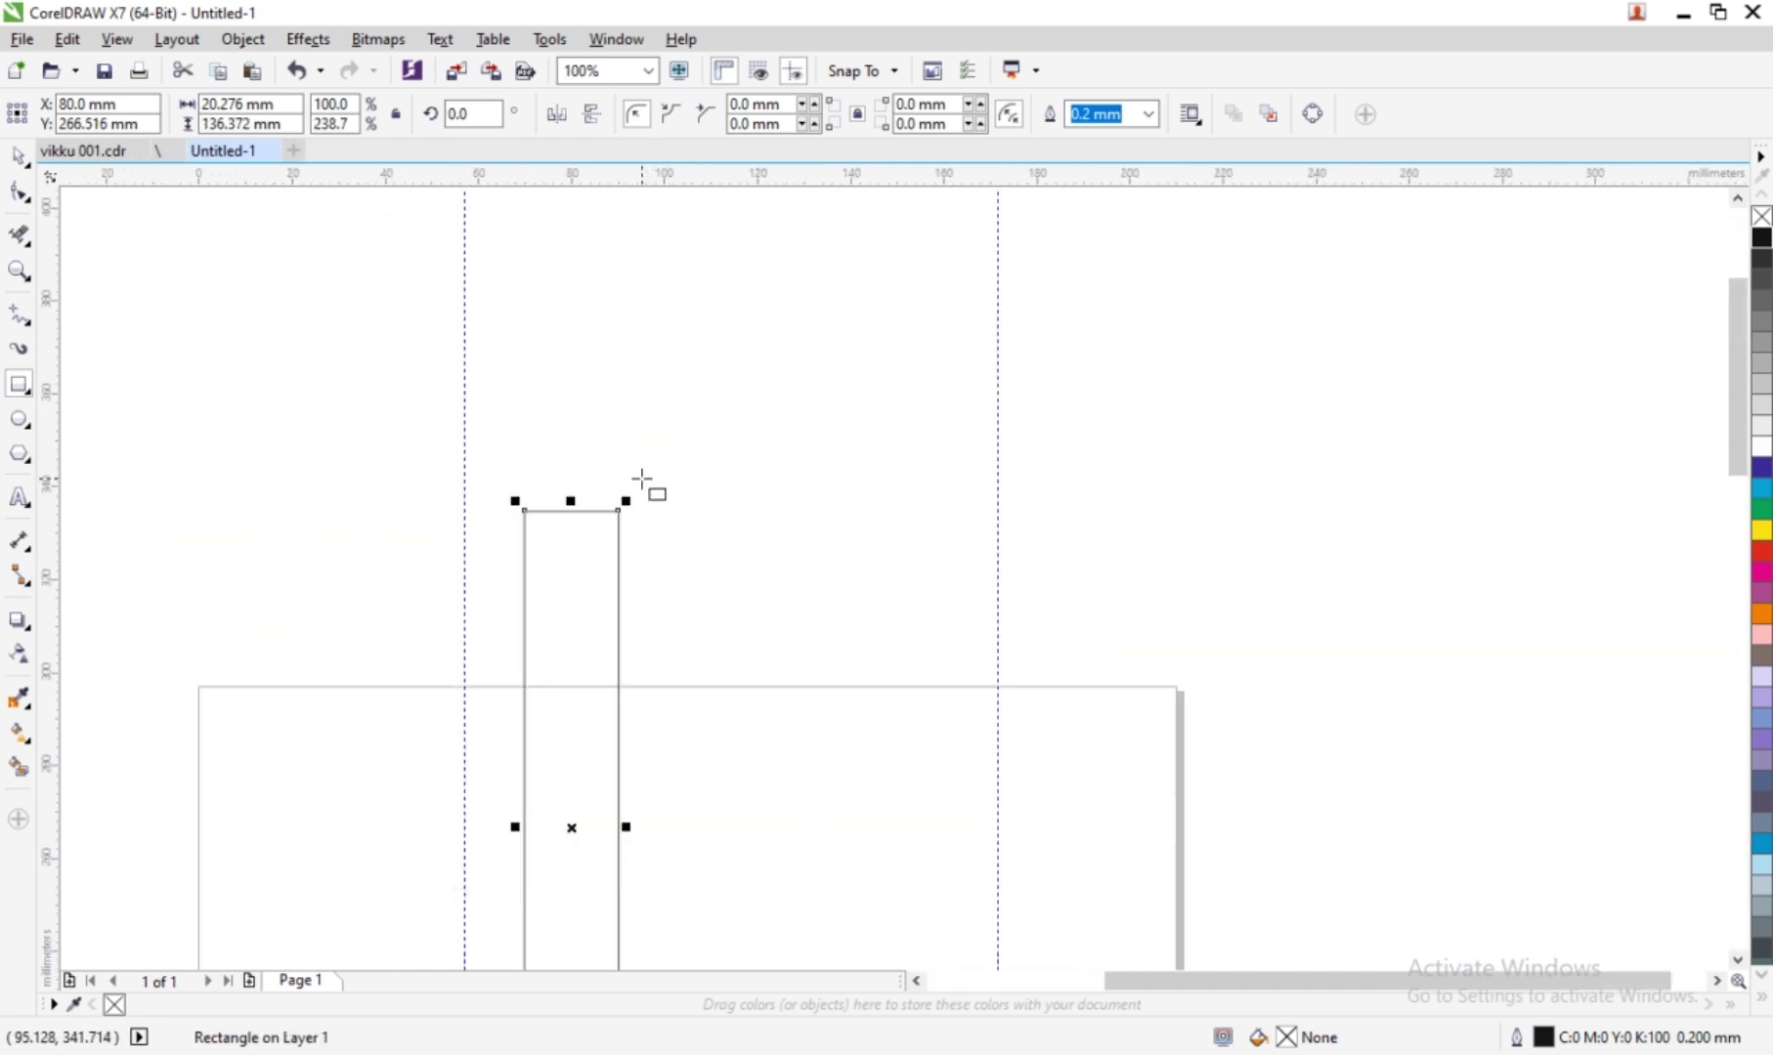
drag(572, 503, 583, 537)
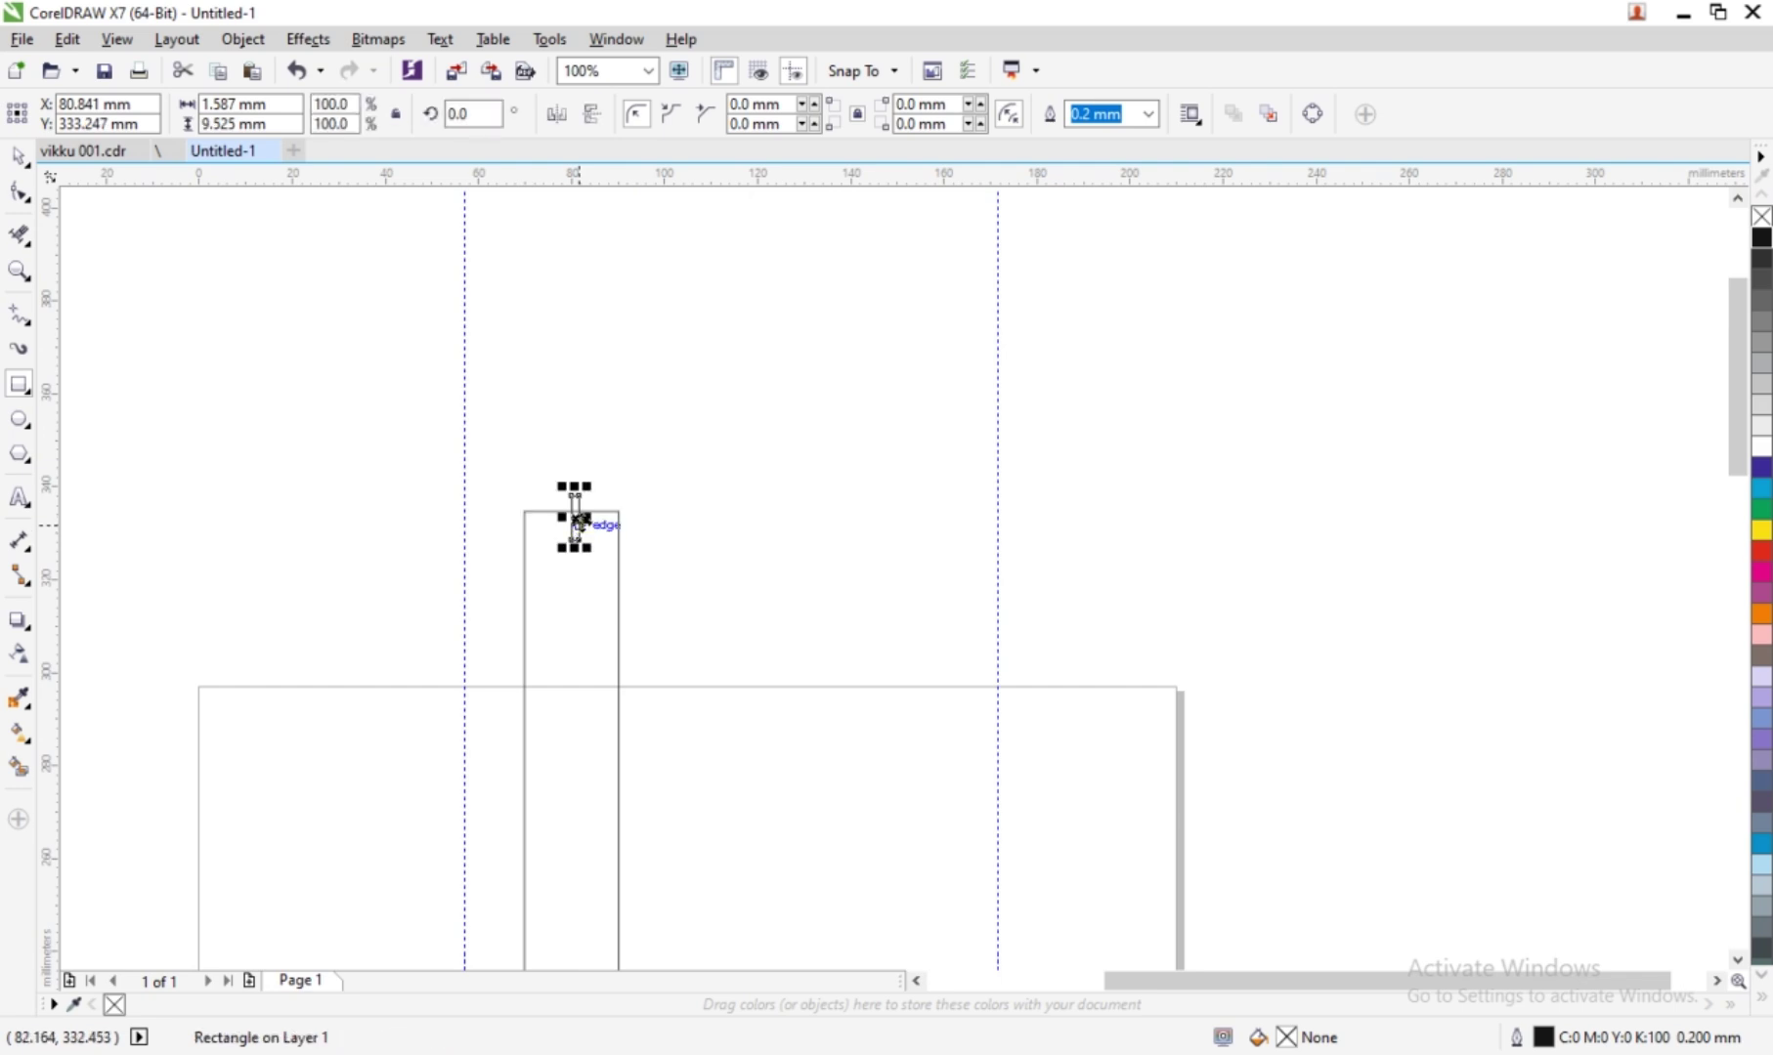
key(ctrl+d)
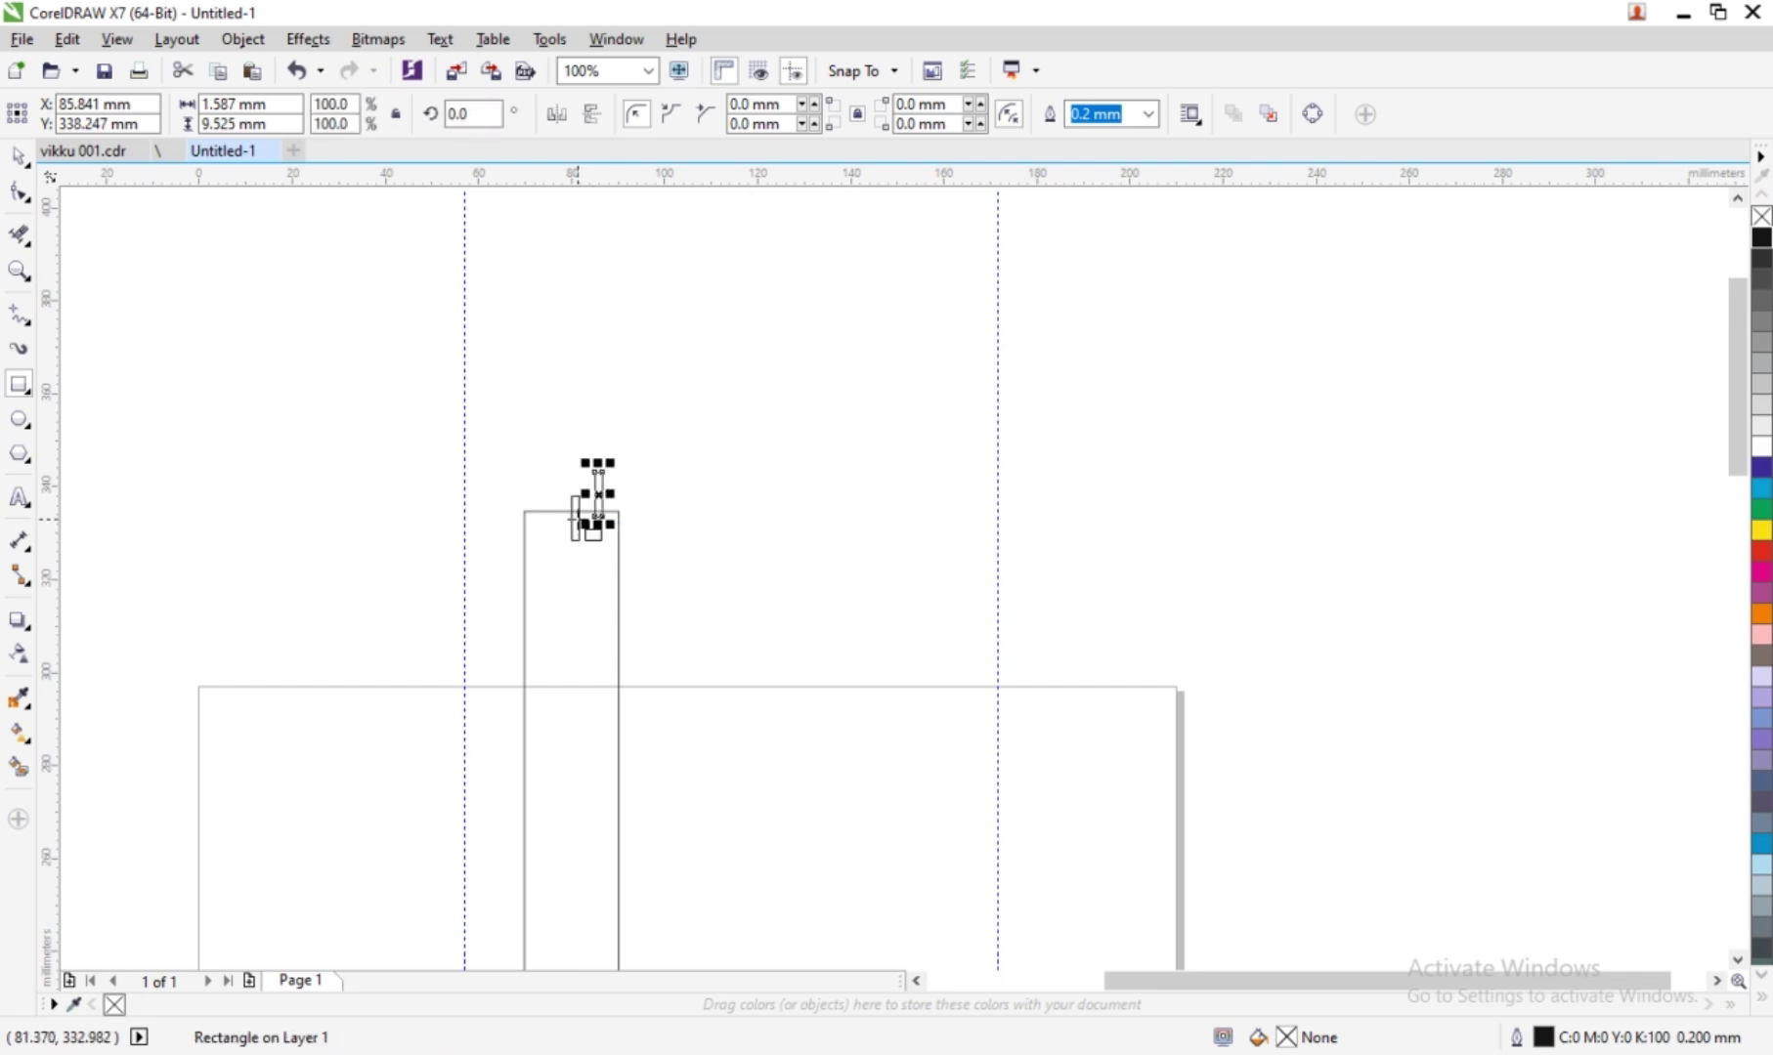
key(ctrl+z)
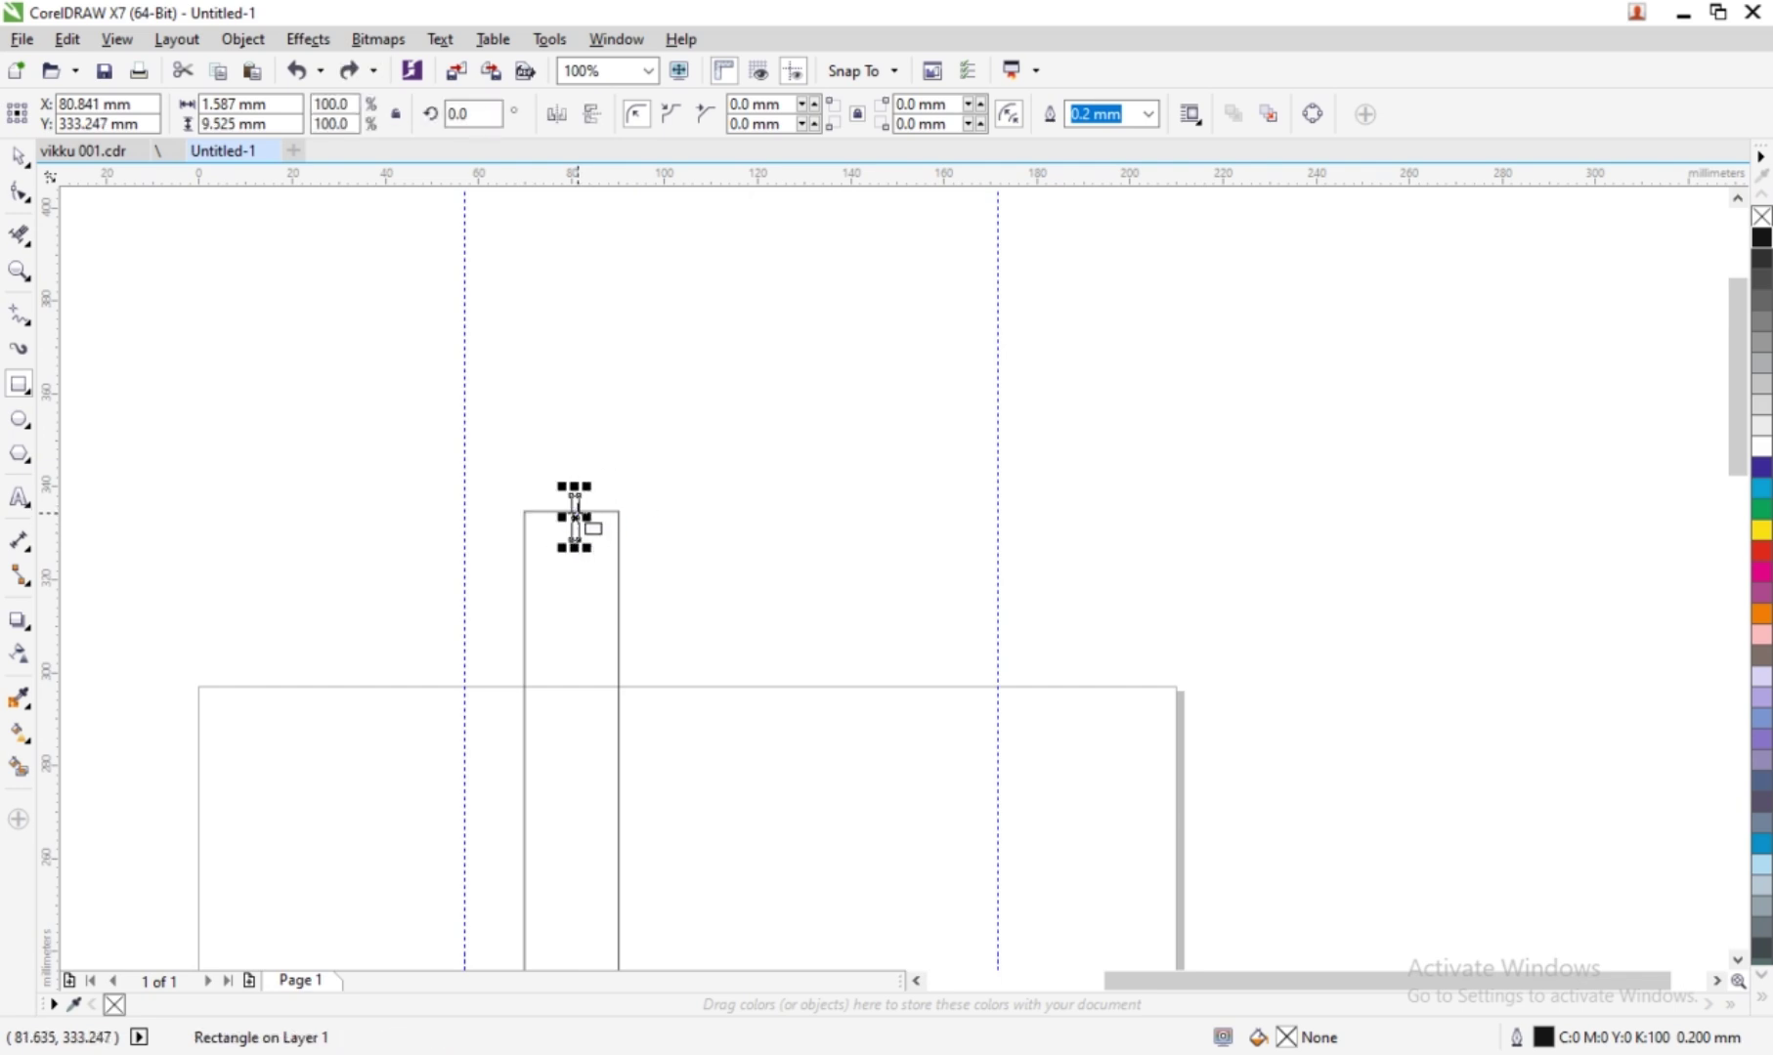
- Undo the narrow rectangle across the tall rectangle's top edge and try another about 4.8 mm wide and 32.4 mm high
key(ctrl+z)
scroll(604, 545, down, 3)
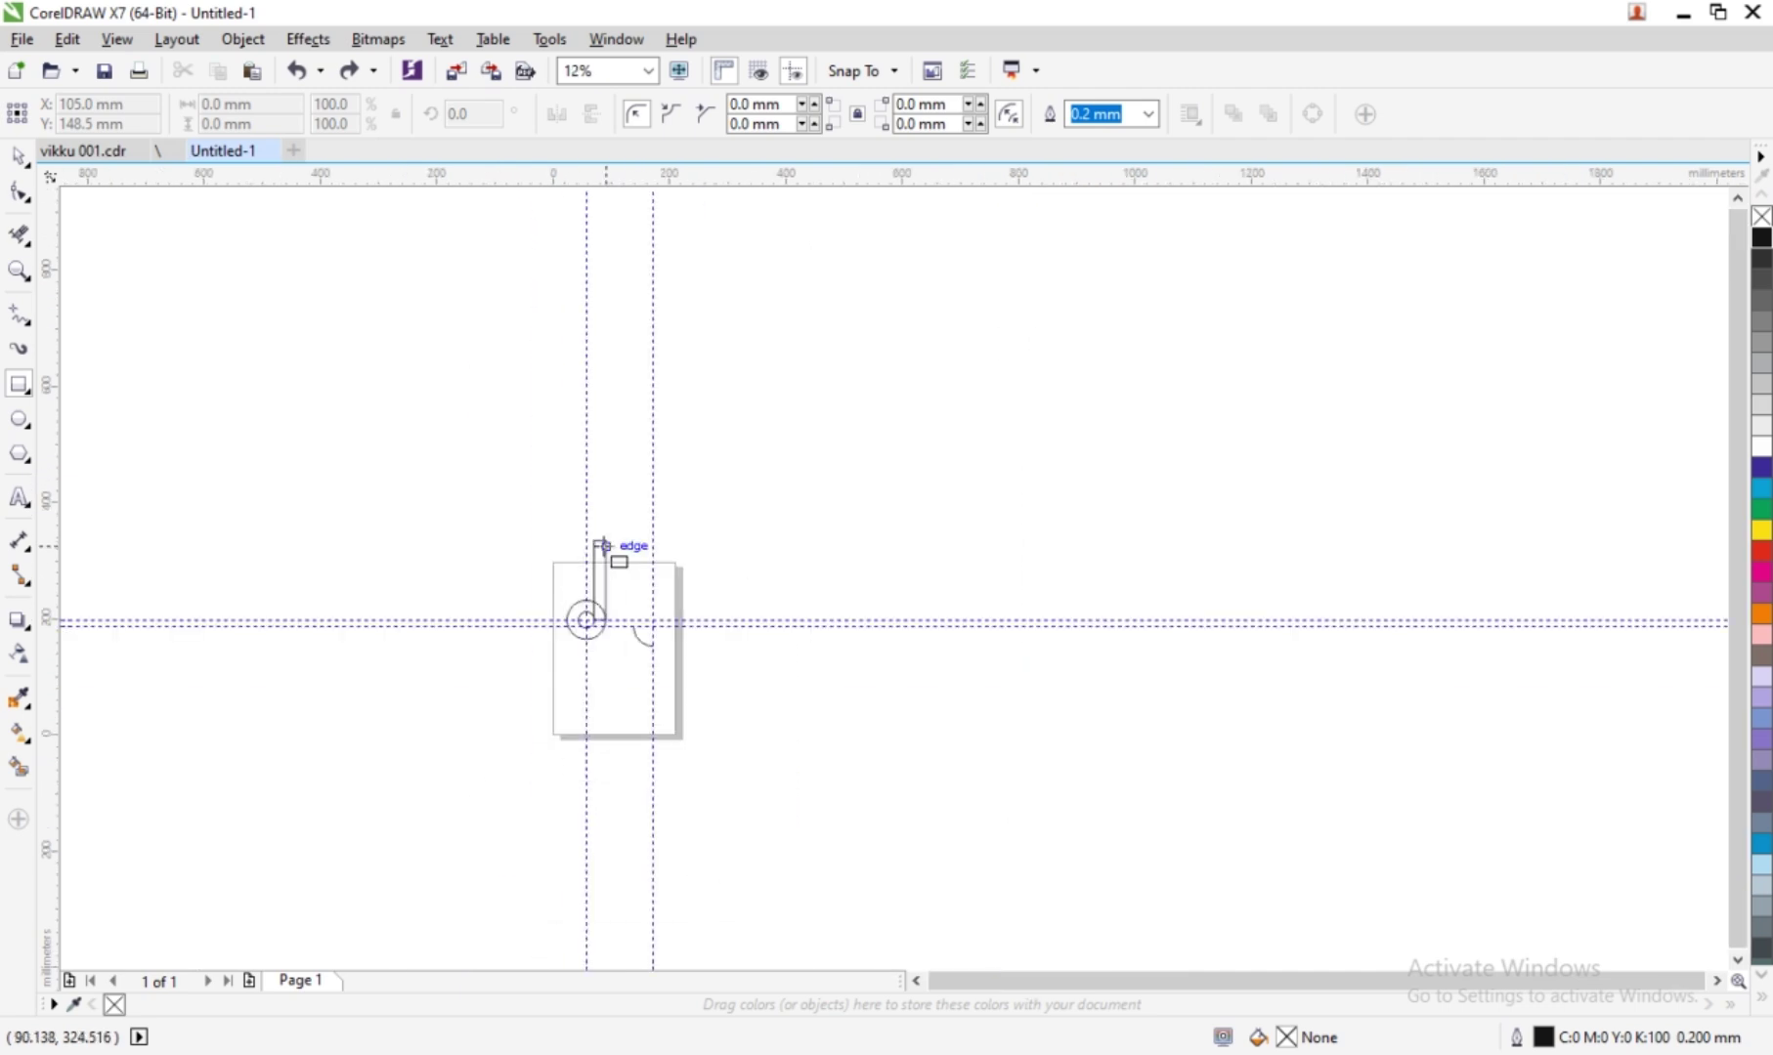
scroll(604, 544, up, 1)
key(XF86AudioLowerVolume)
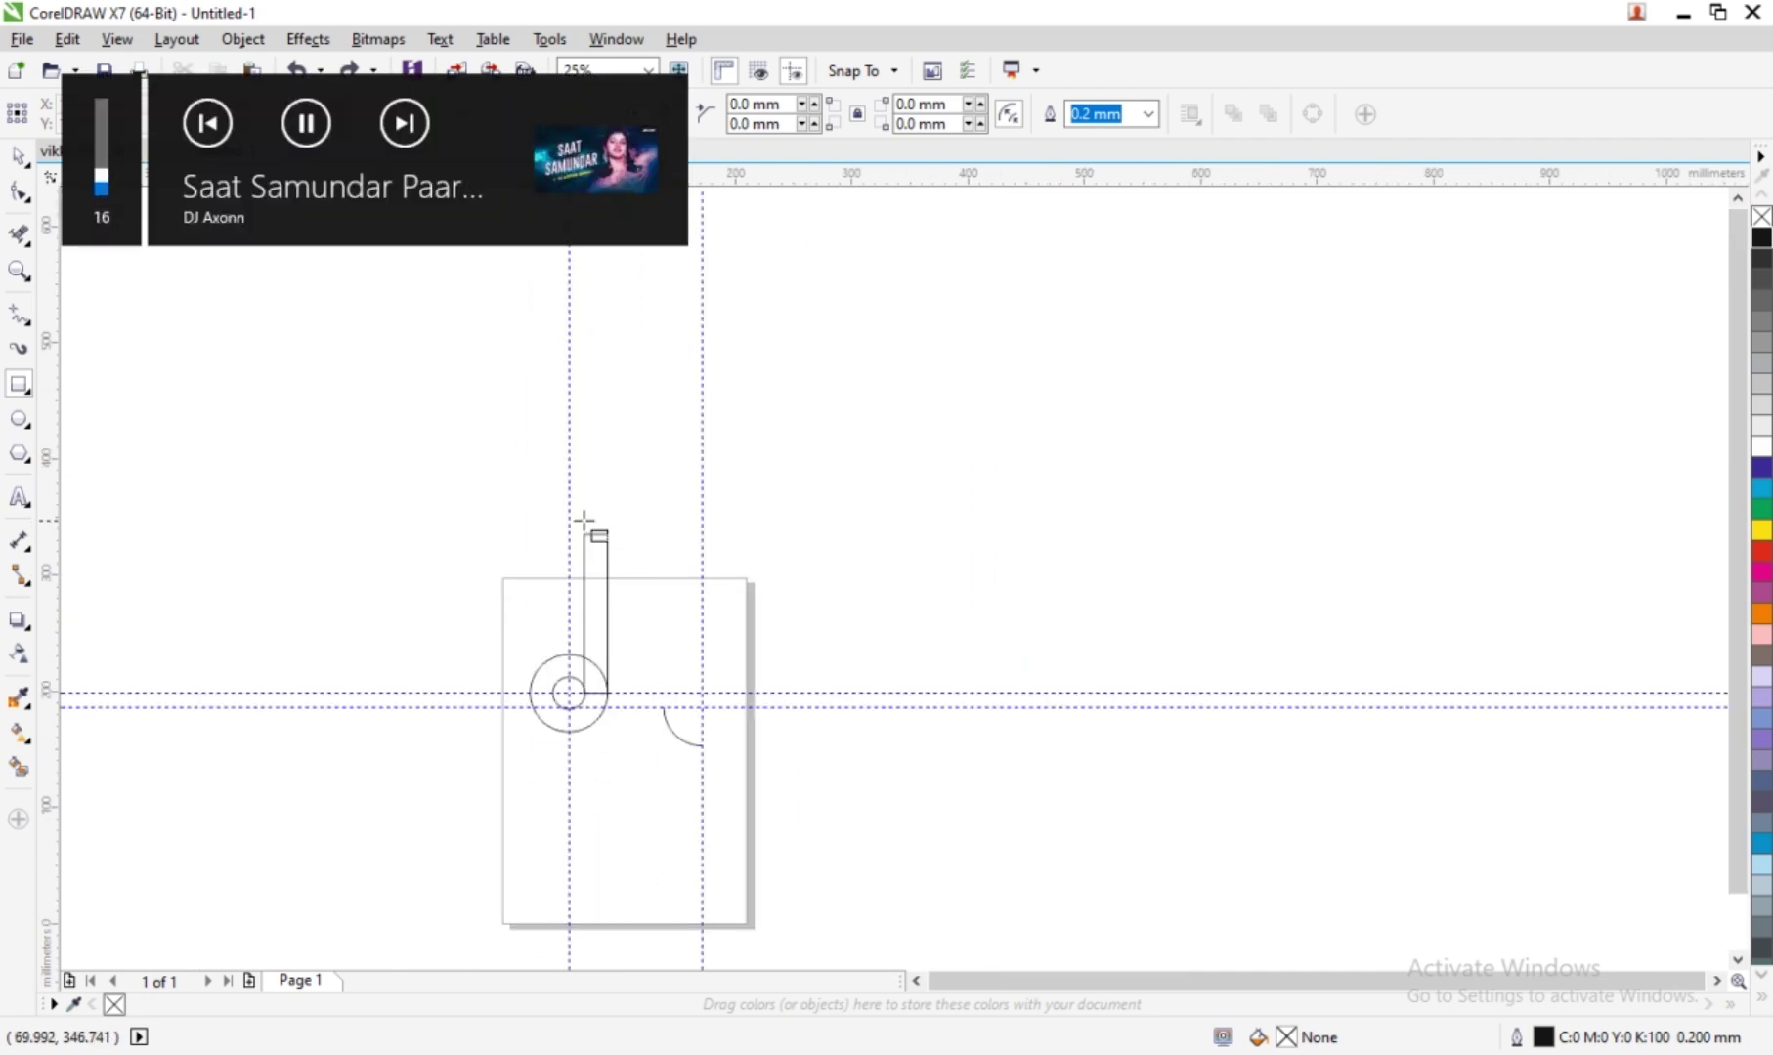
drag(599, 528, 603, 567)
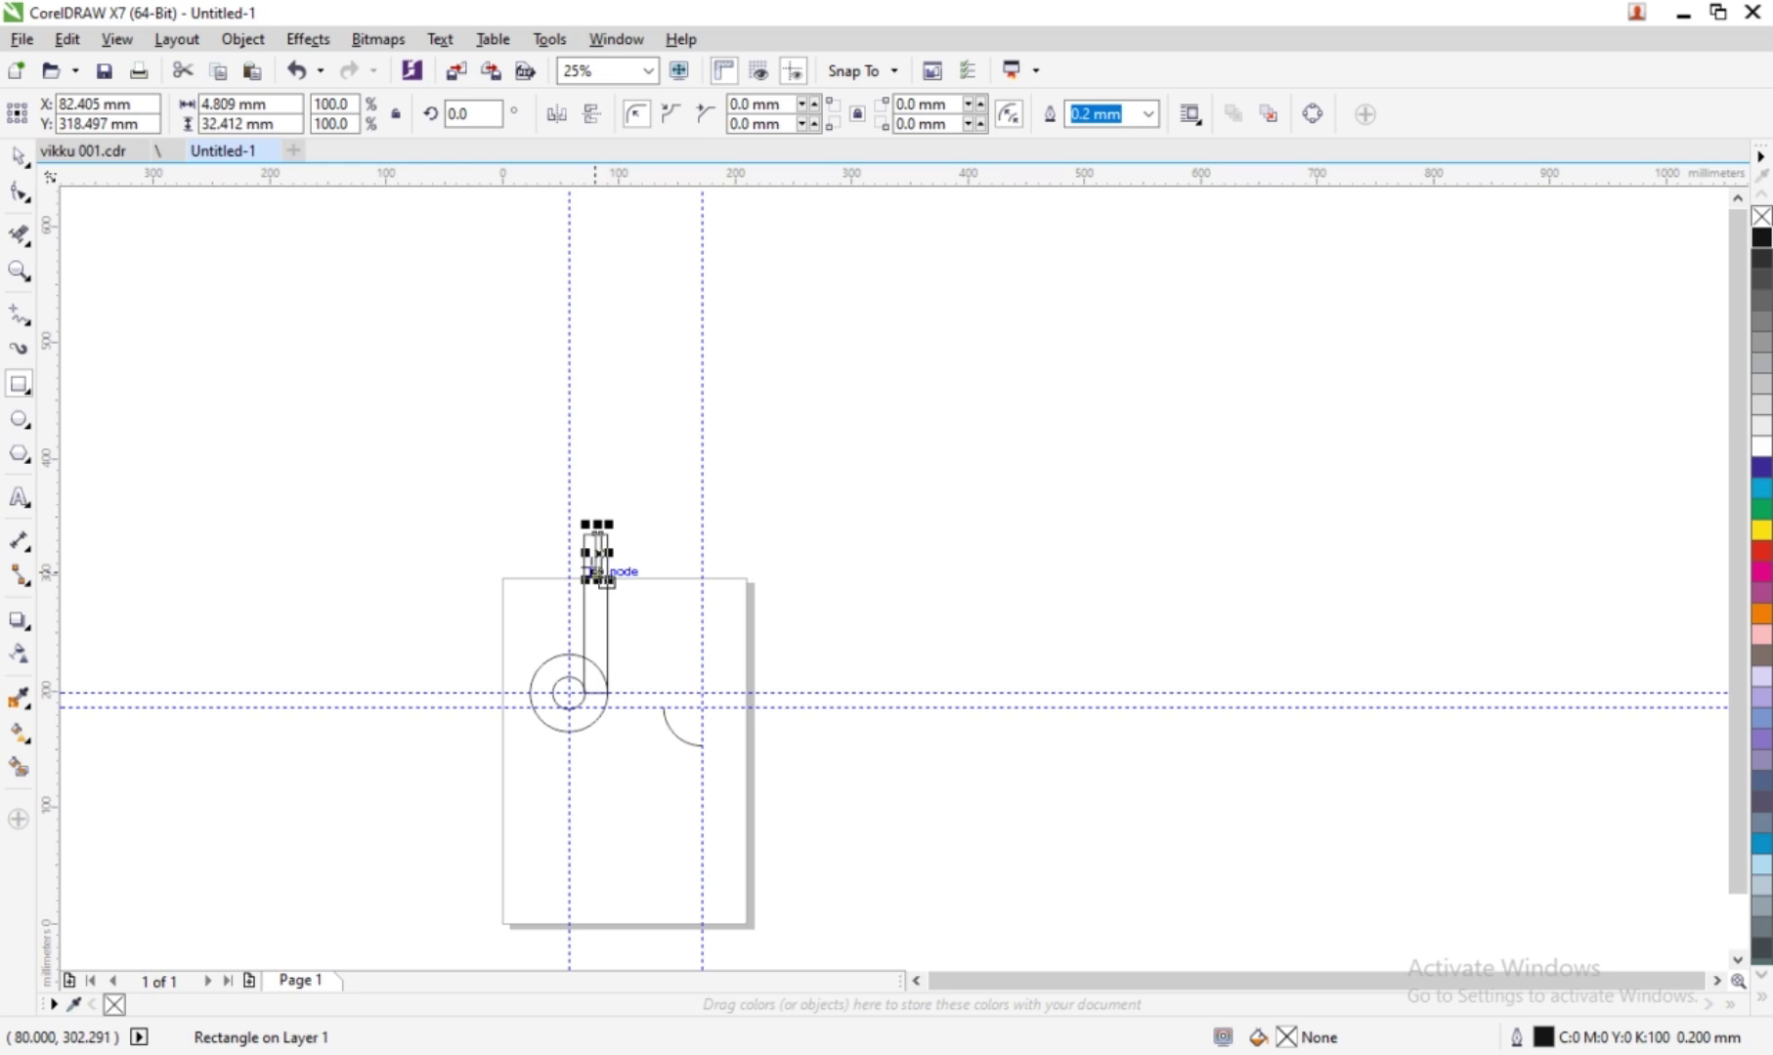
key(Escape)
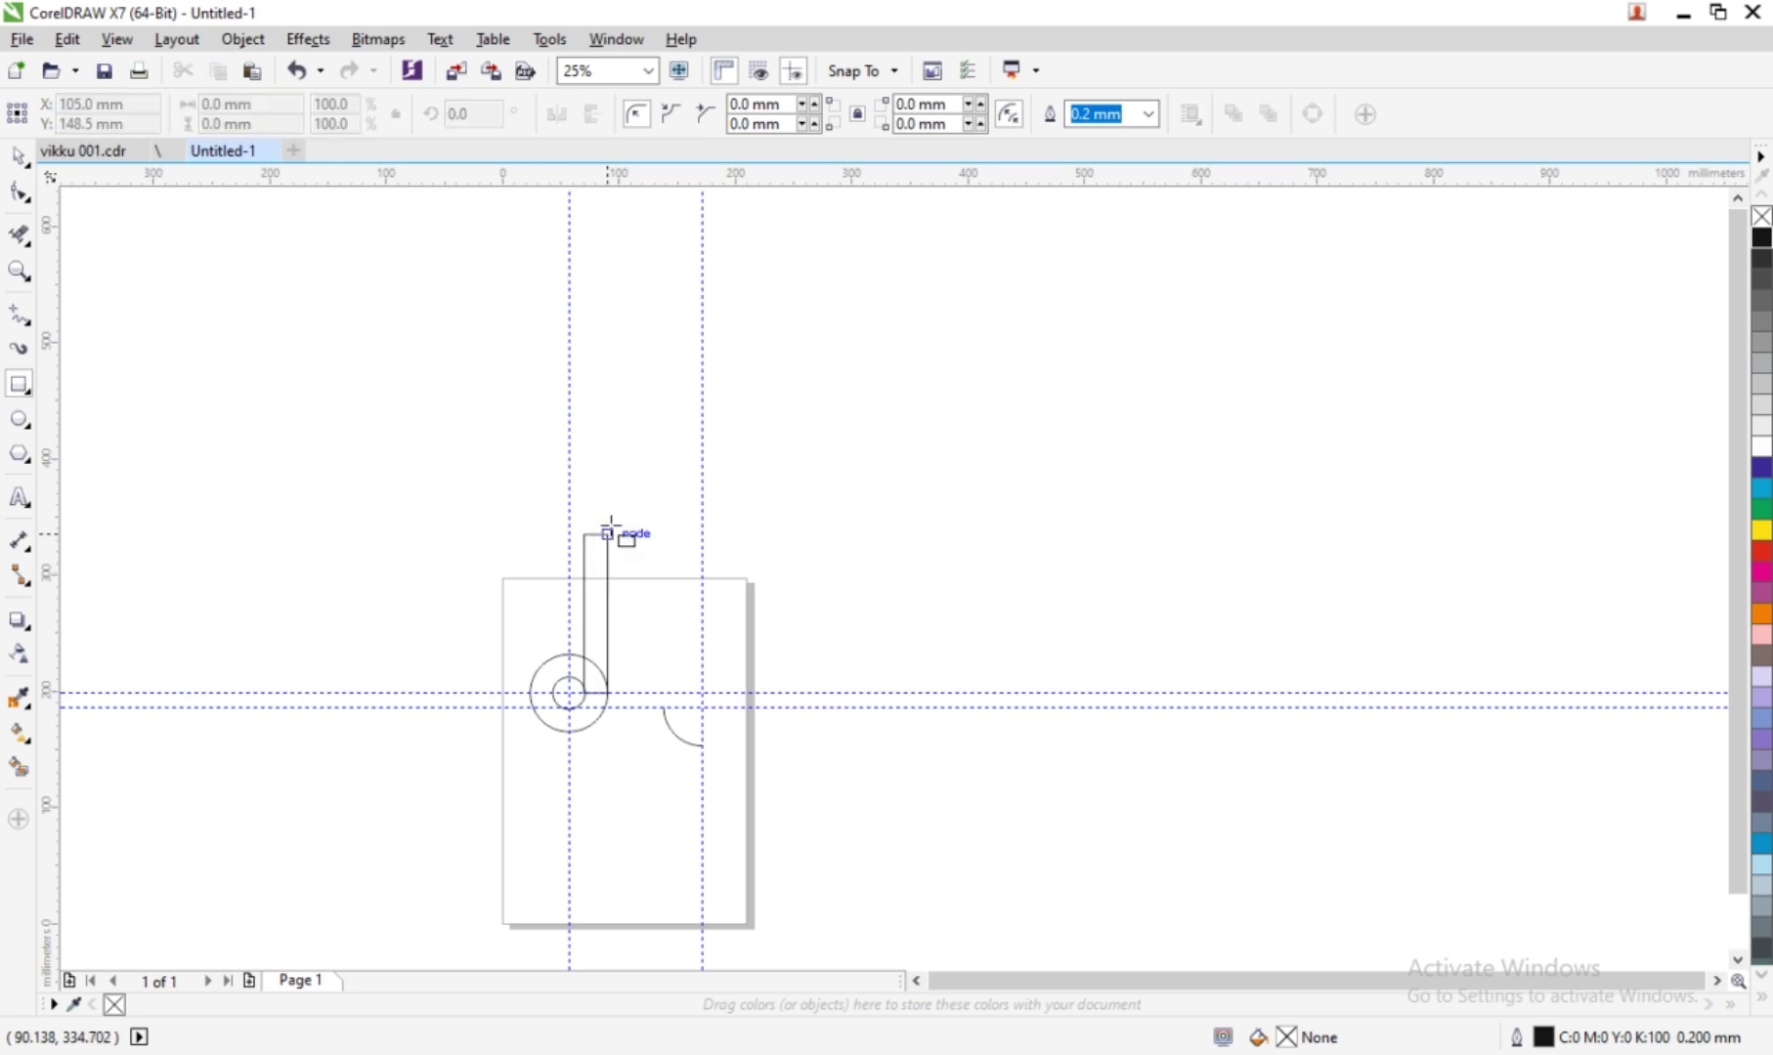
- Shorten the tall rectangle from its top edge to a height of about 89.7 mm
scroll(599, 542, up, 2)
click(591, 510)
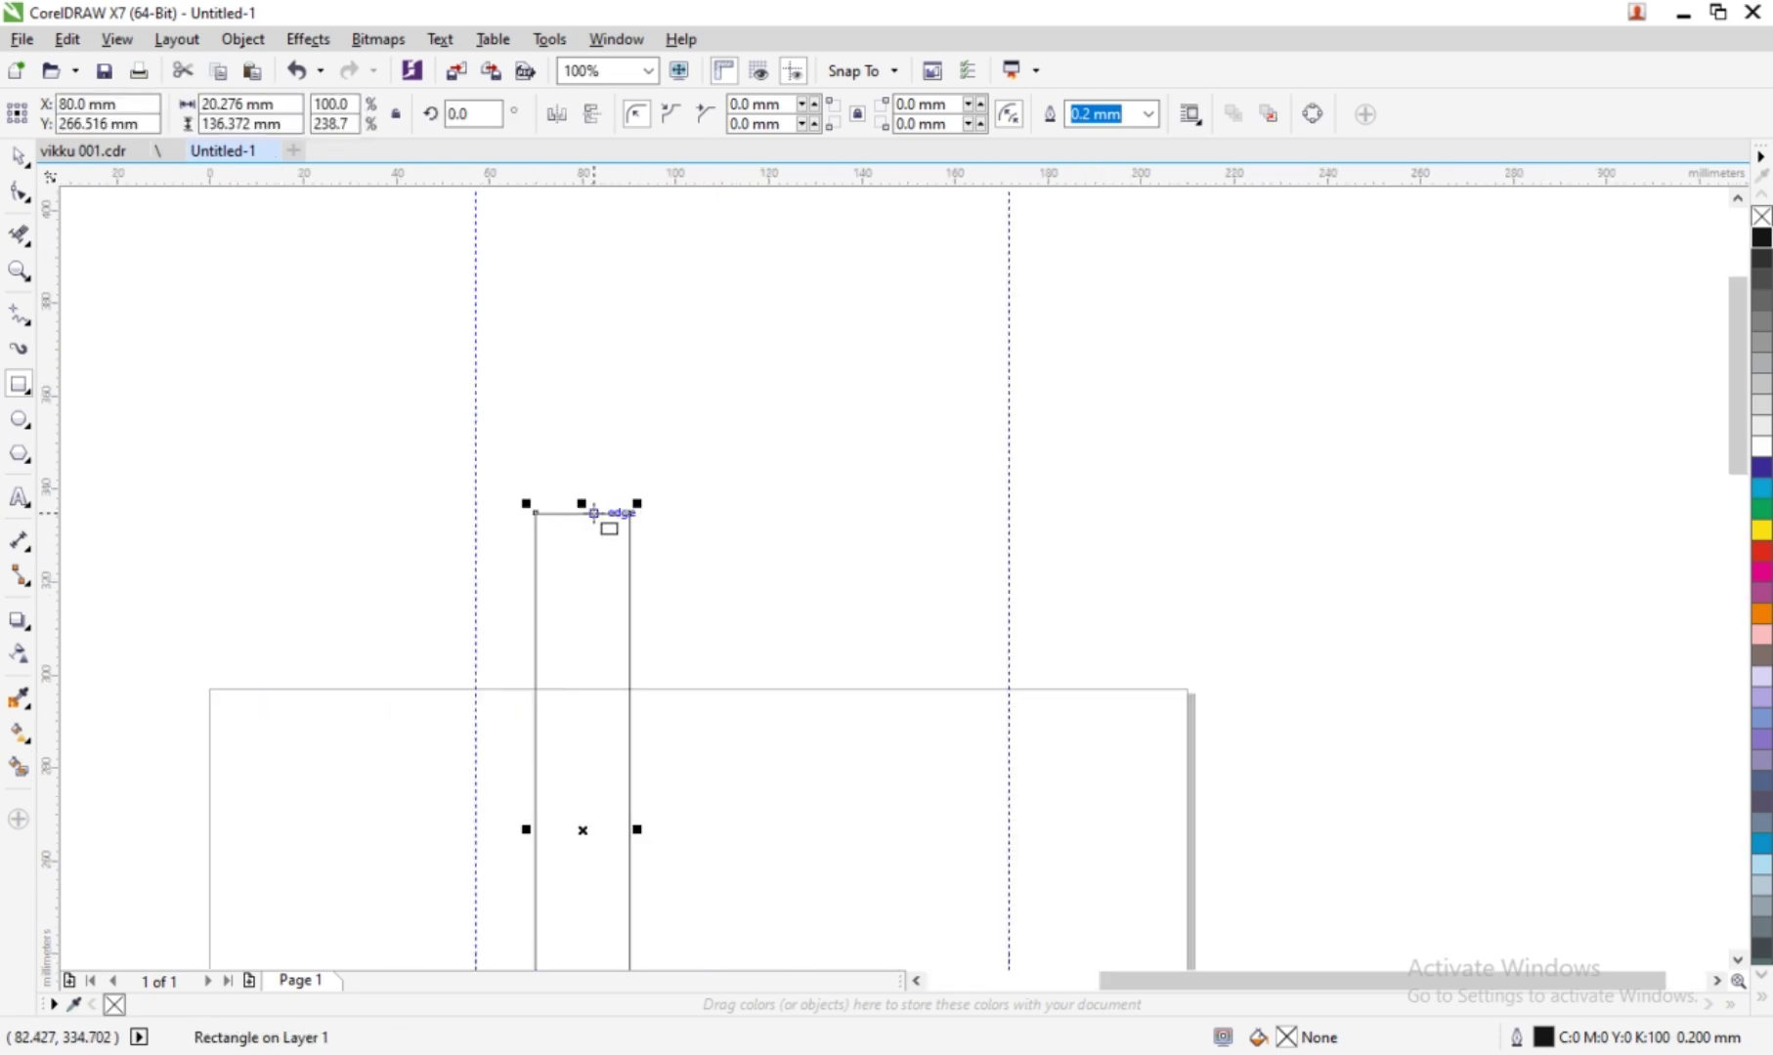
drag(582, 505, 577, 704)
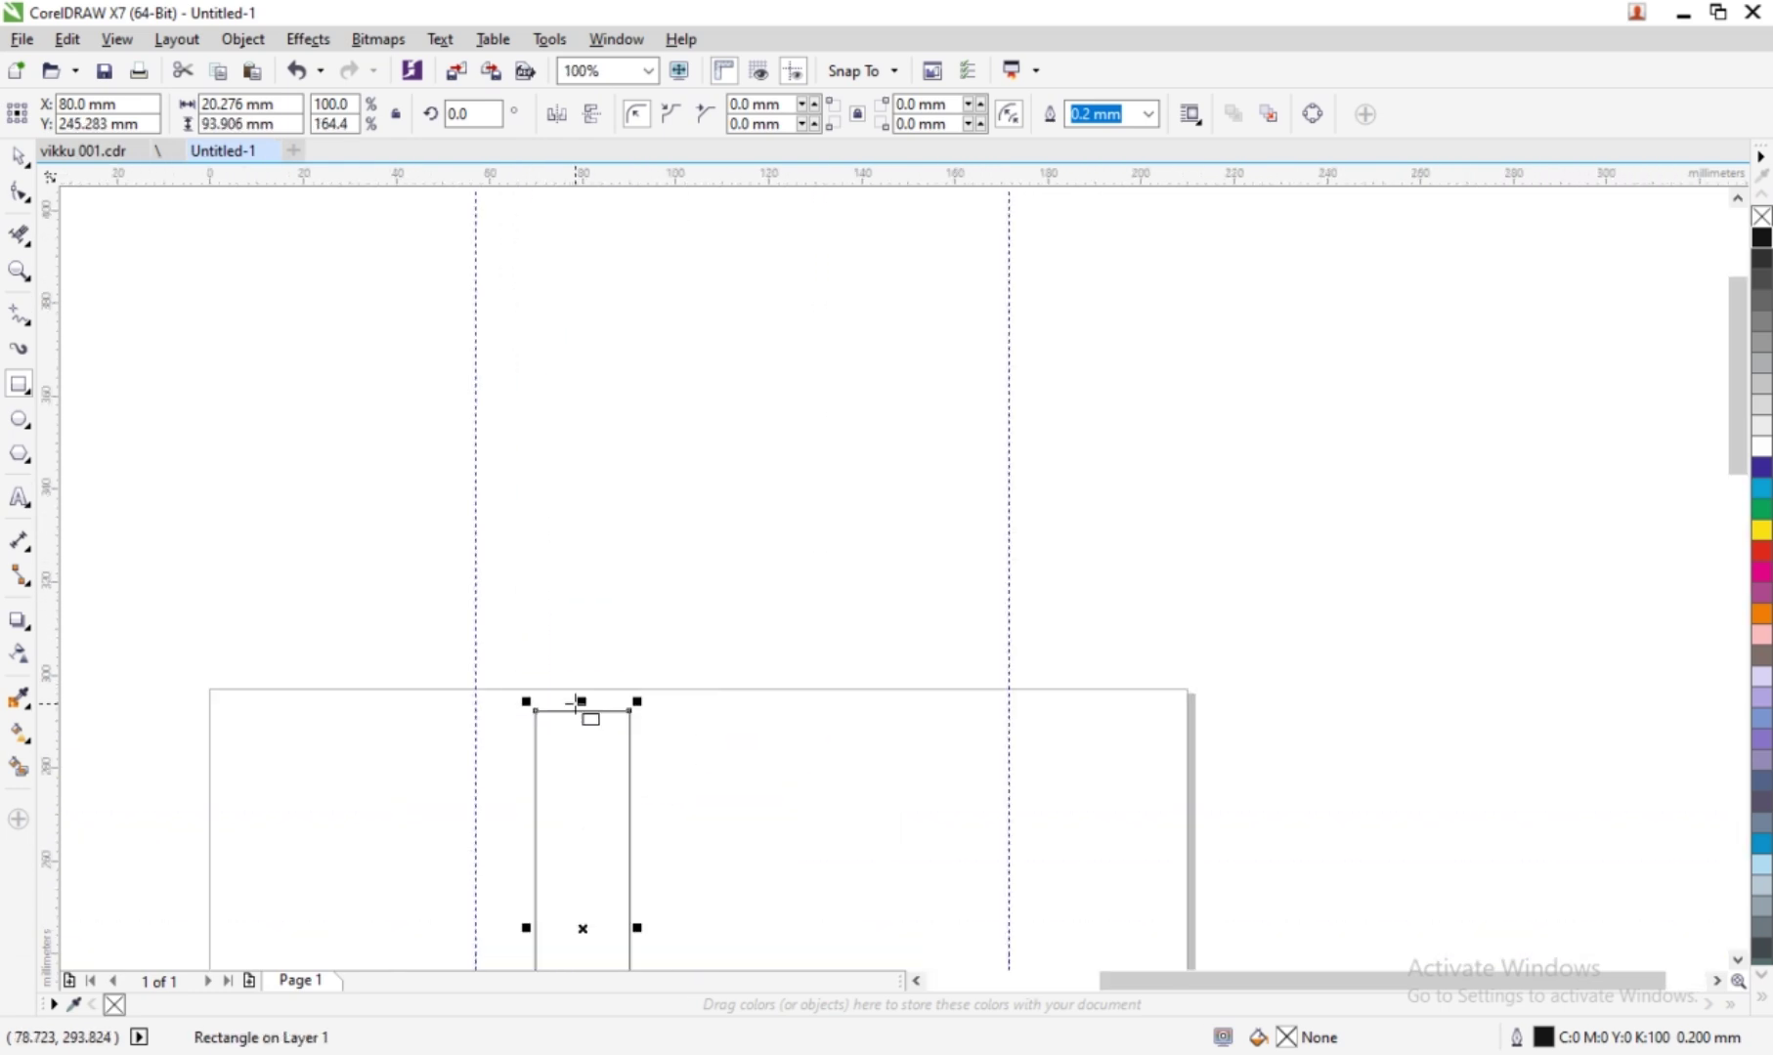
scroll(681, 626, down, 2)
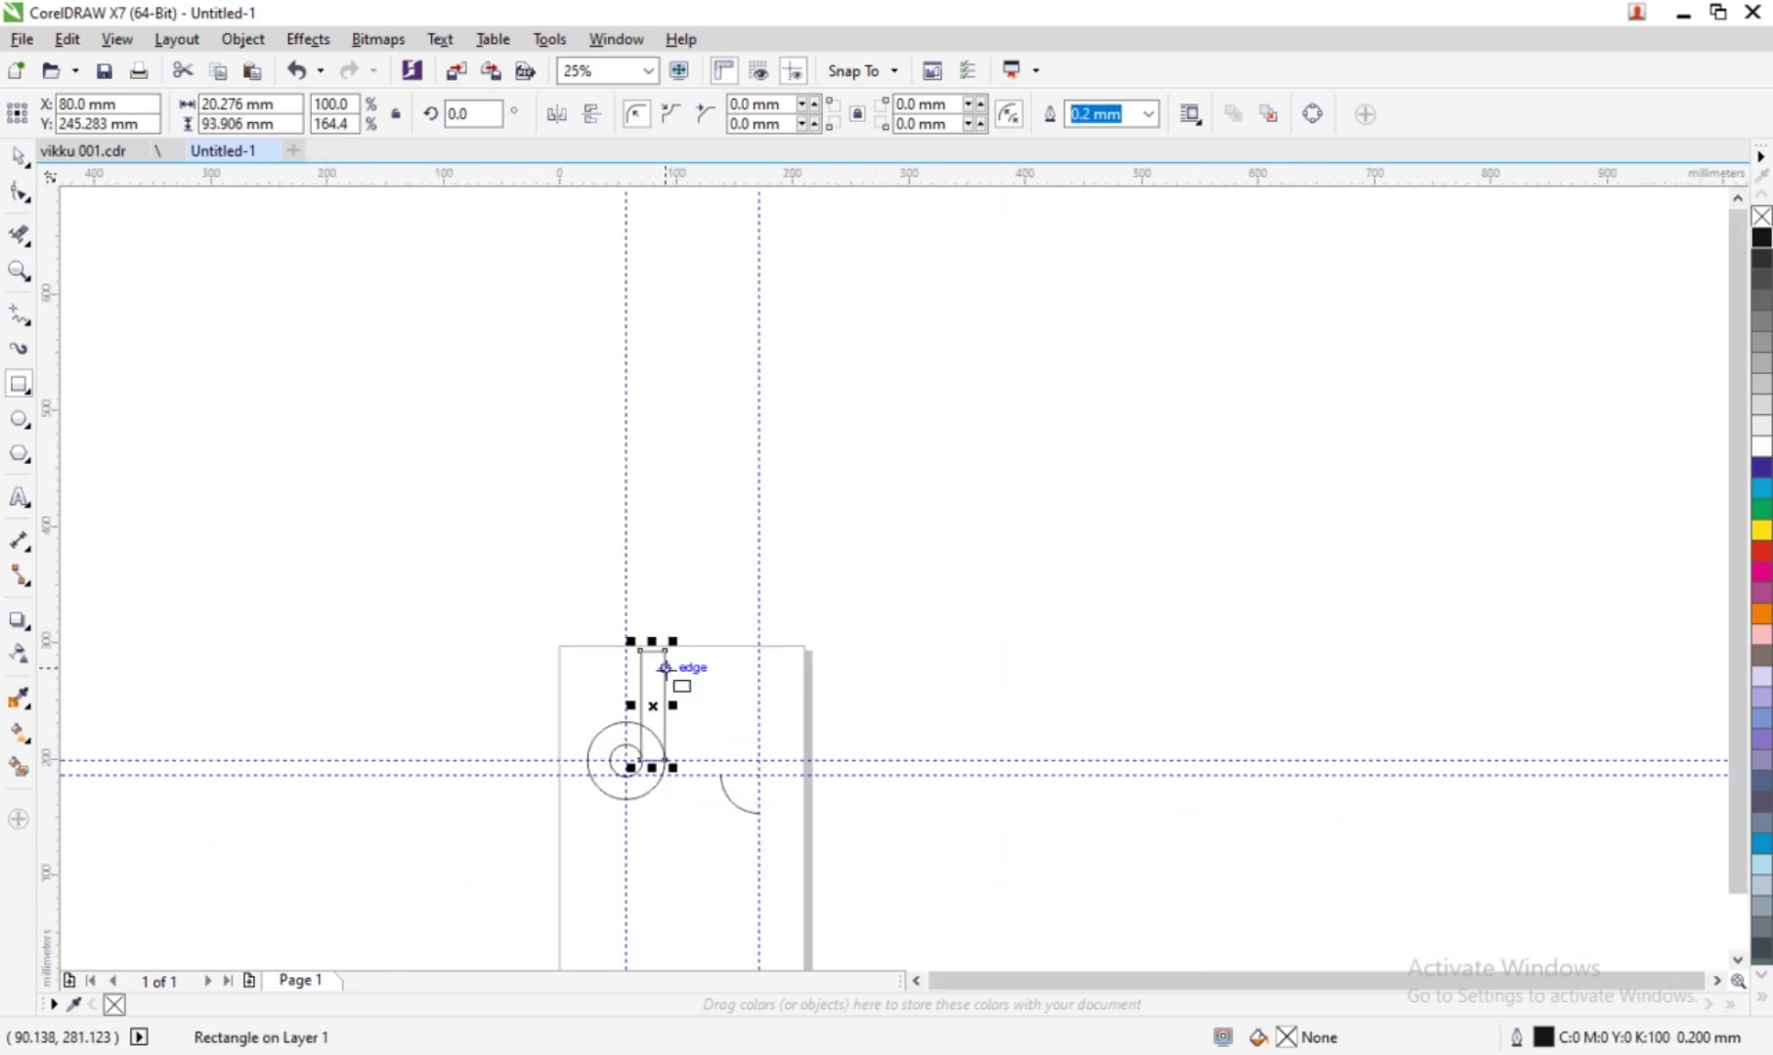
scroll(673, 681, up, 2)
drag(612, 577, 613, 597)
scroll(652, 647, down, 2)
scroll(652, 647, up, 2)
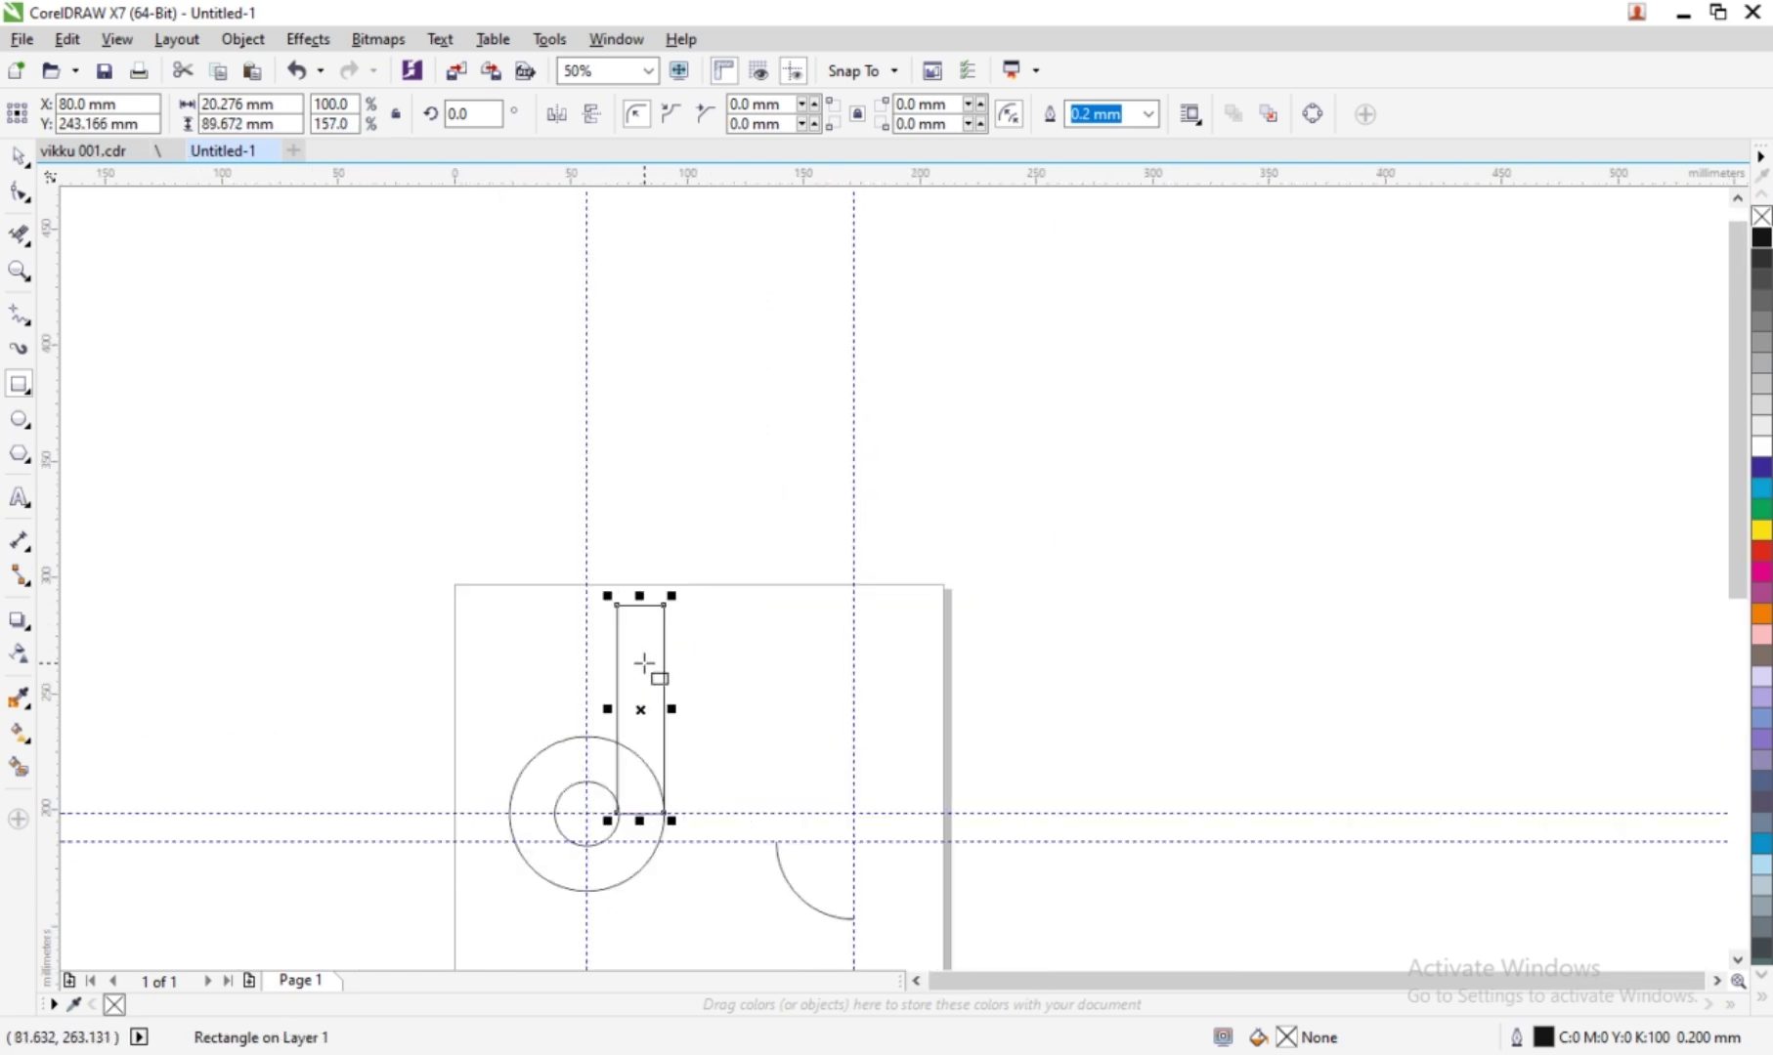
scroll(681, 790, up, 4)
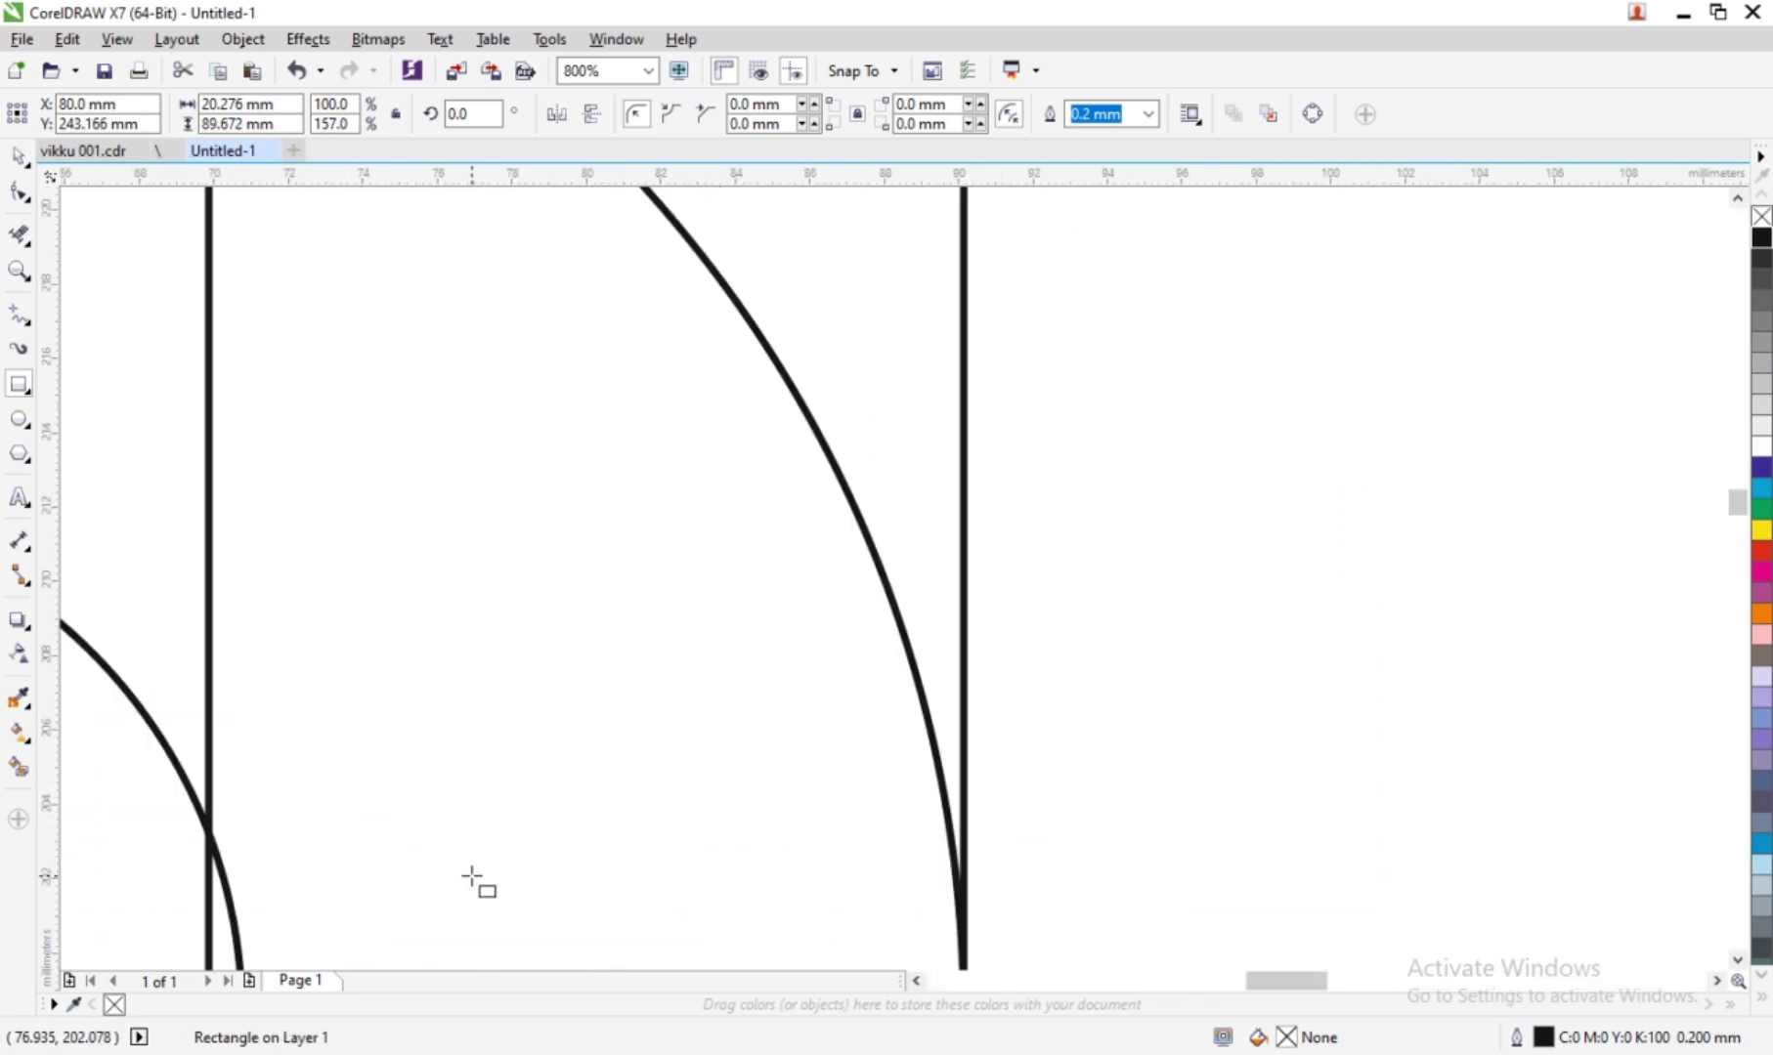
scroll(475, 878, down, 1)
mouse_move(315, 919)
mouse_down()
mouse_move(332, 950)
mouse_move(305, 953)
mouse_move(336, 791)
mouse_move(344, 933)
mouse_move(328, 735)
mouse_move(369, 721)
mouse_move(374, 790)
mouse_move(320, 697)
mouse_move(309, 805)
mouse_move(336, 798)
mouse_move(305, 848)
mouse_move(335, 835)
mouse_move(376, 963)
mouse_move(427, 818)
mouse_move(381, 948)
mouse_up()
key(ctrl+z)
scroll(206, 538, down, 4)
key(ctrl+z)
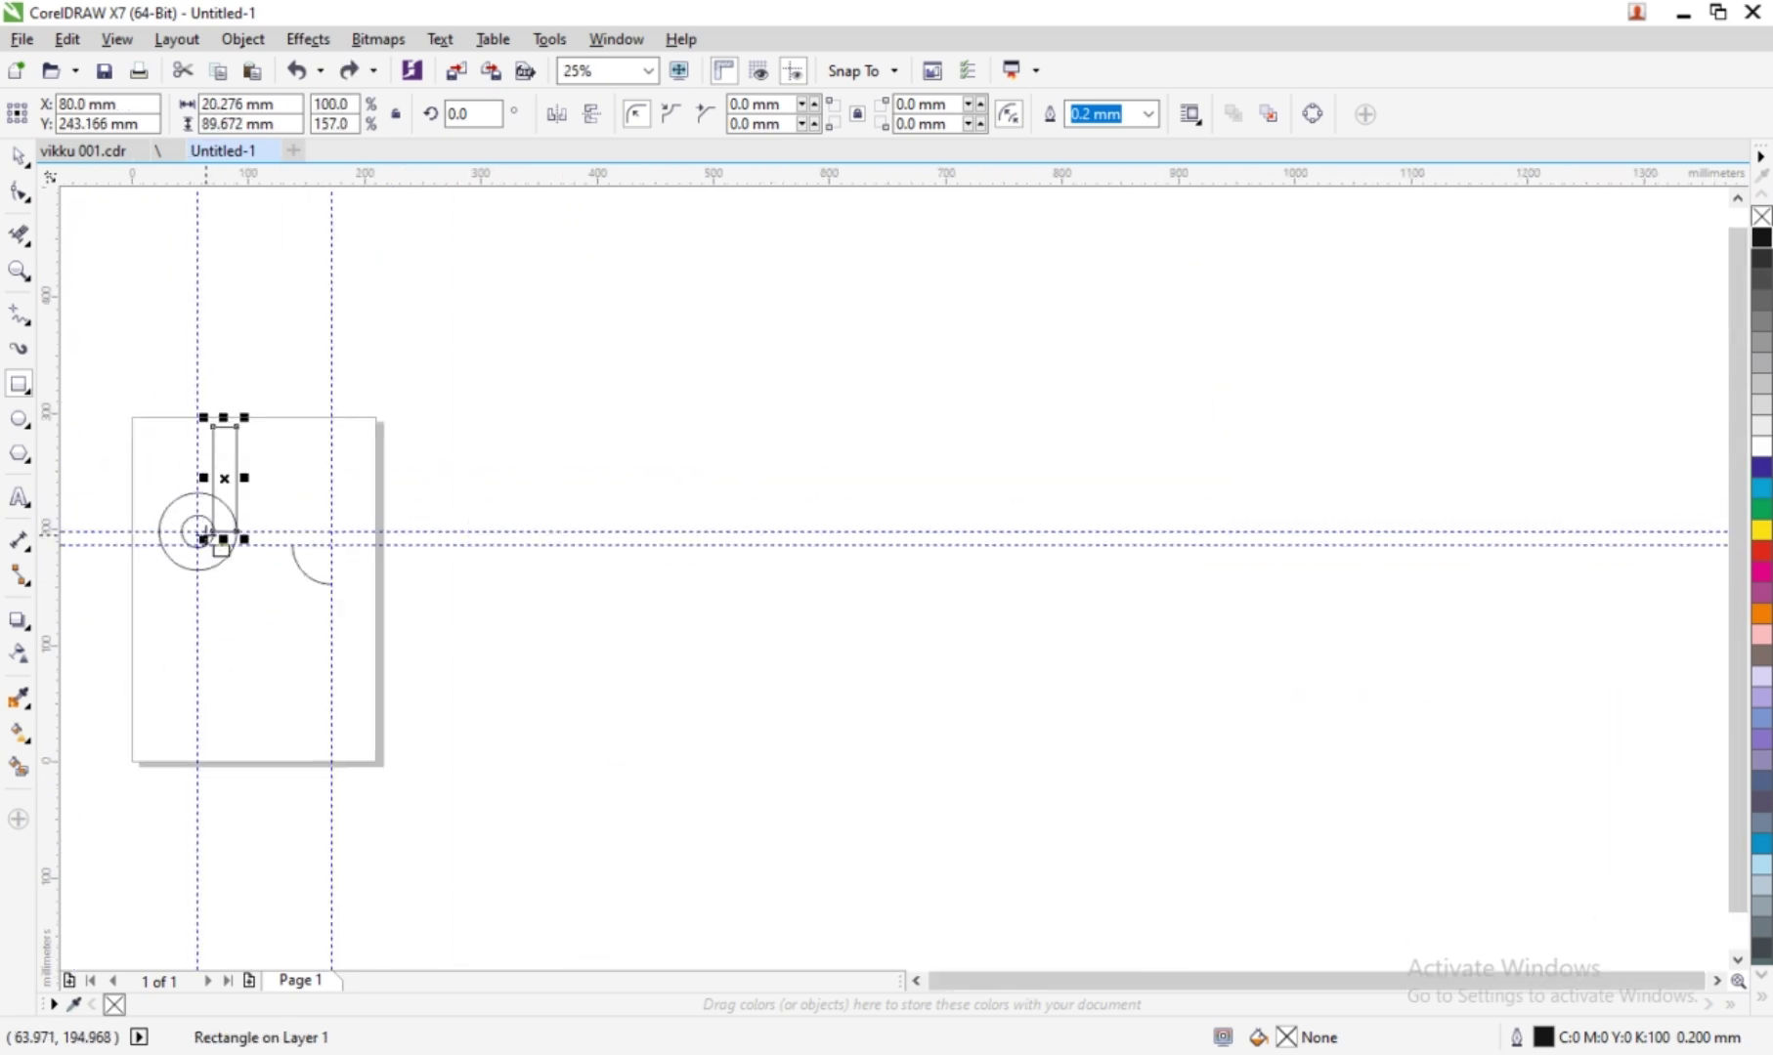
scroll(129, 534, up, 3)
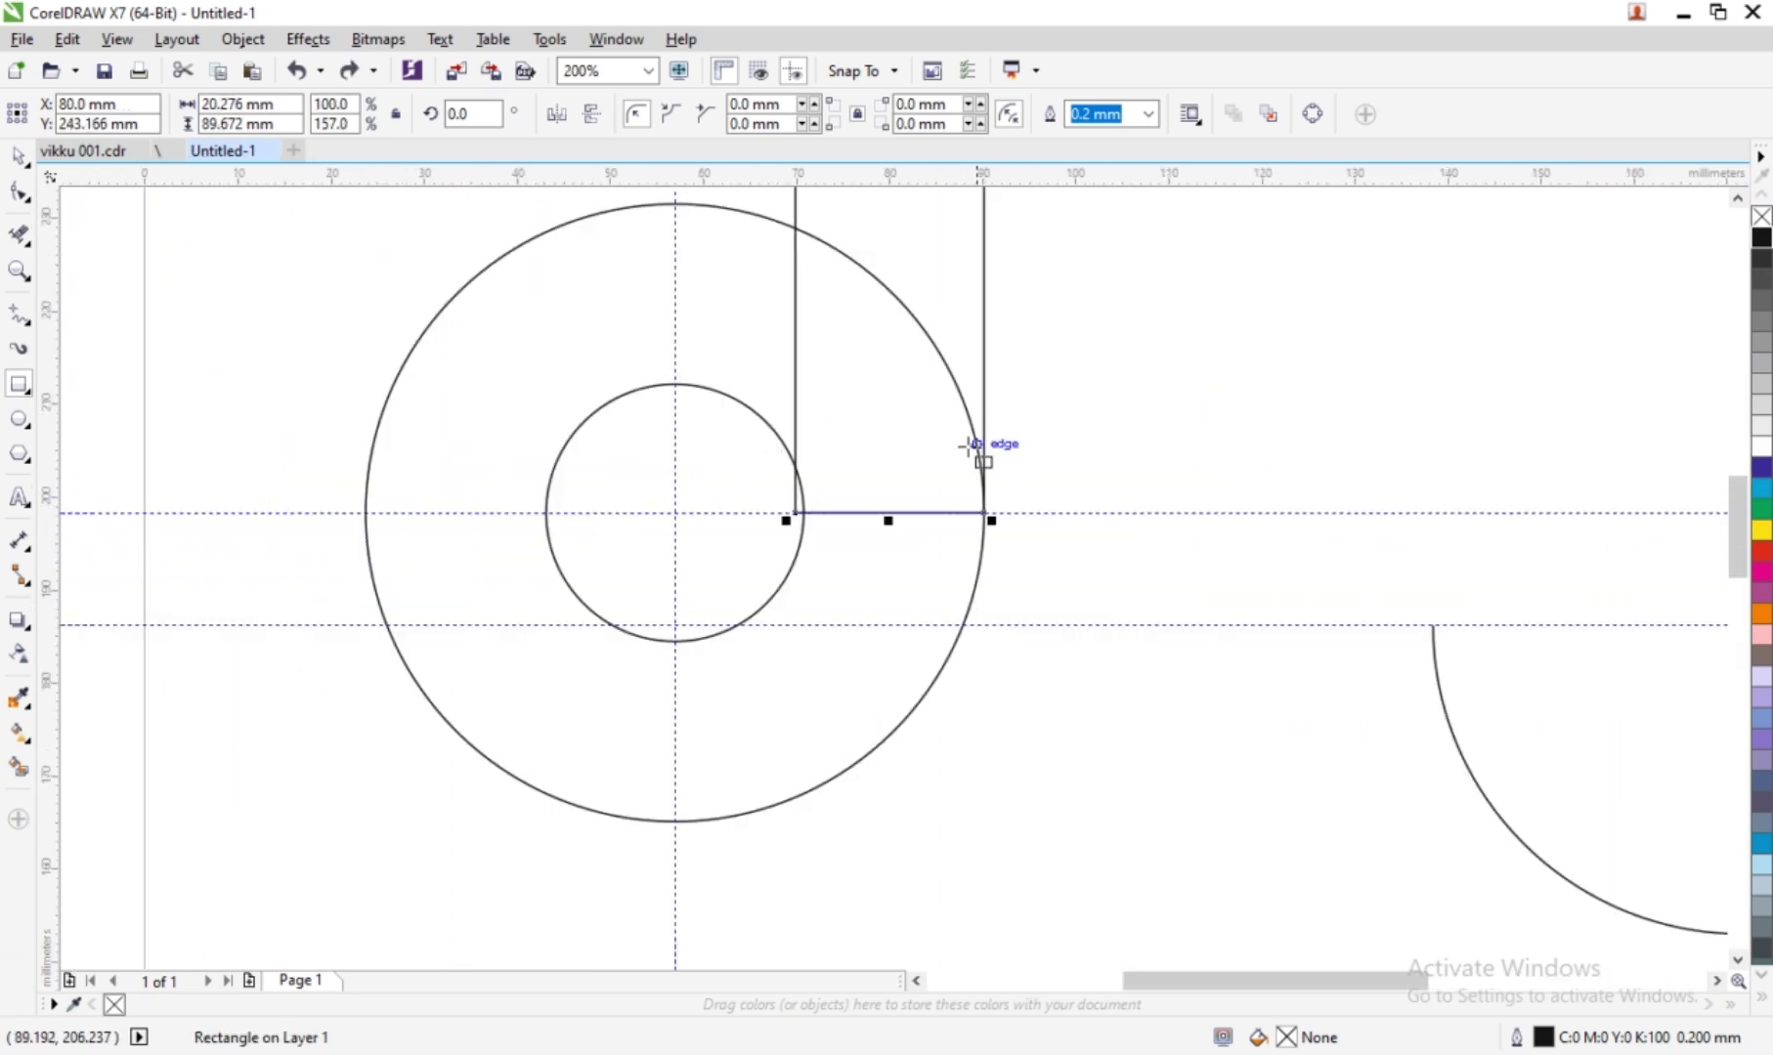
drag(794, 322, 794, 323)
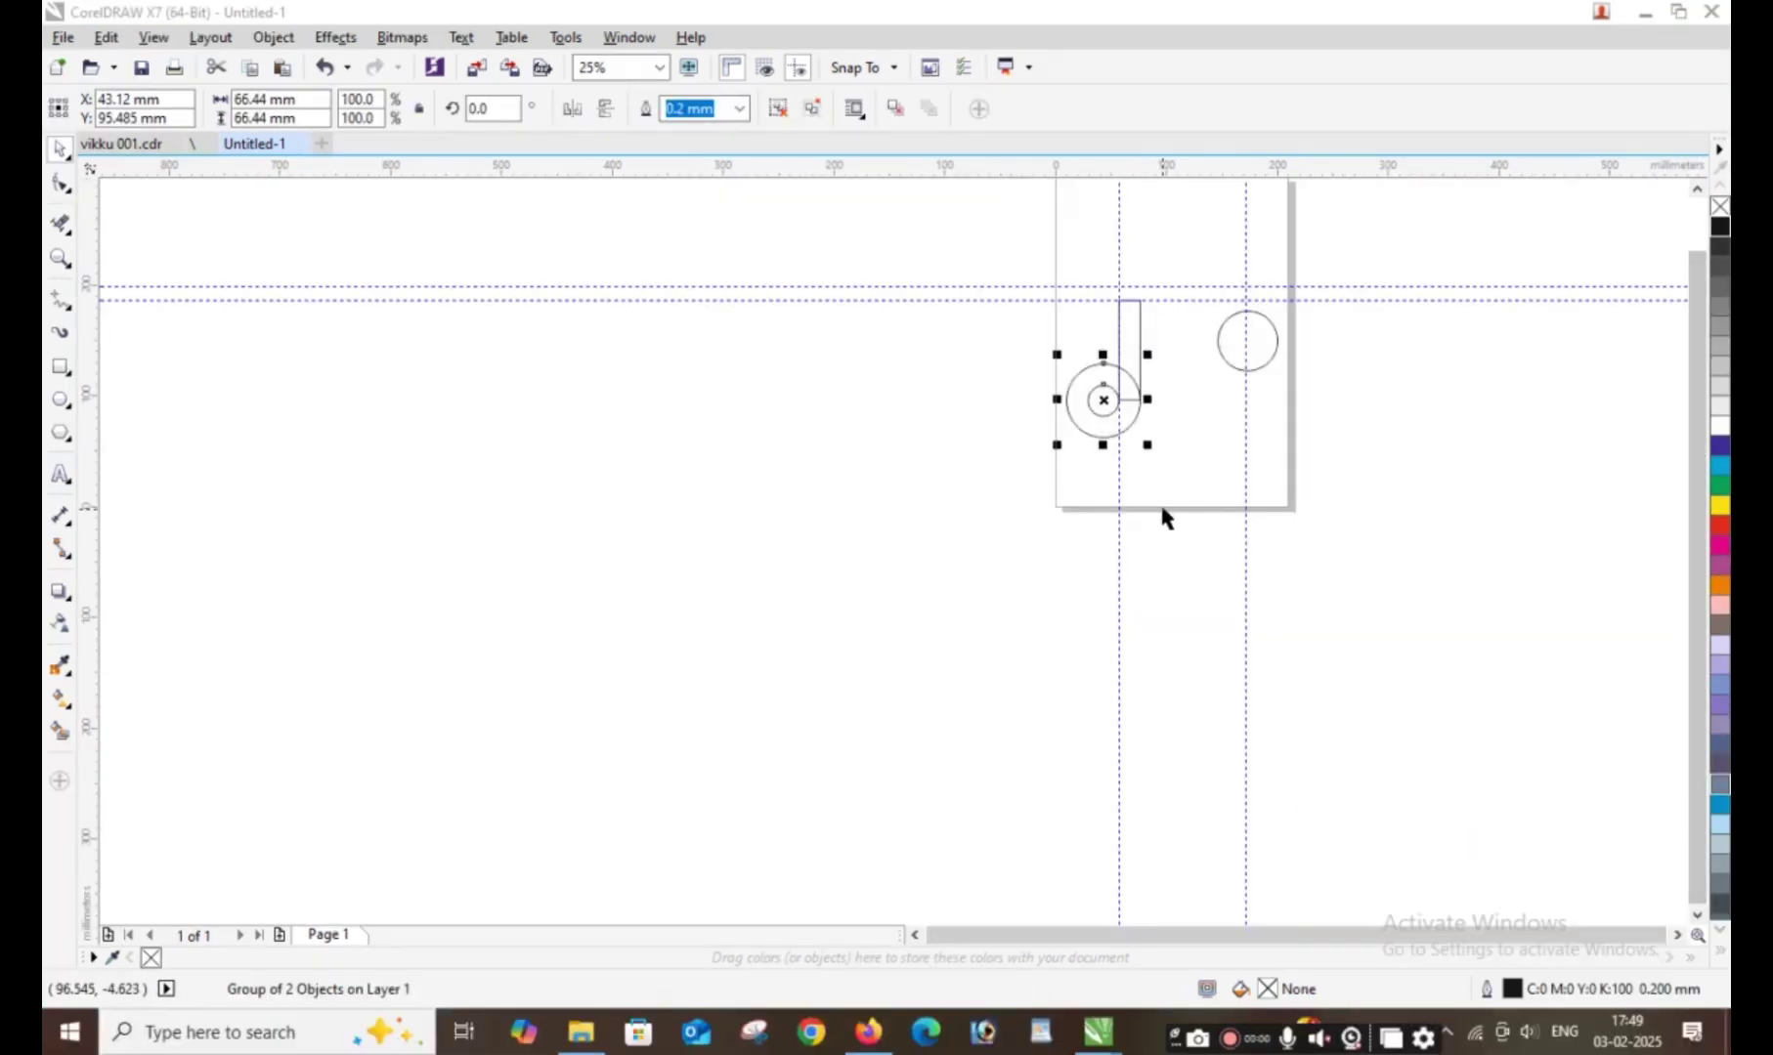
- Duplicate the grouped concentric circles and move the copy onto the right vertical guideline, below the single circle
scroll(1201, 450, down, 3)
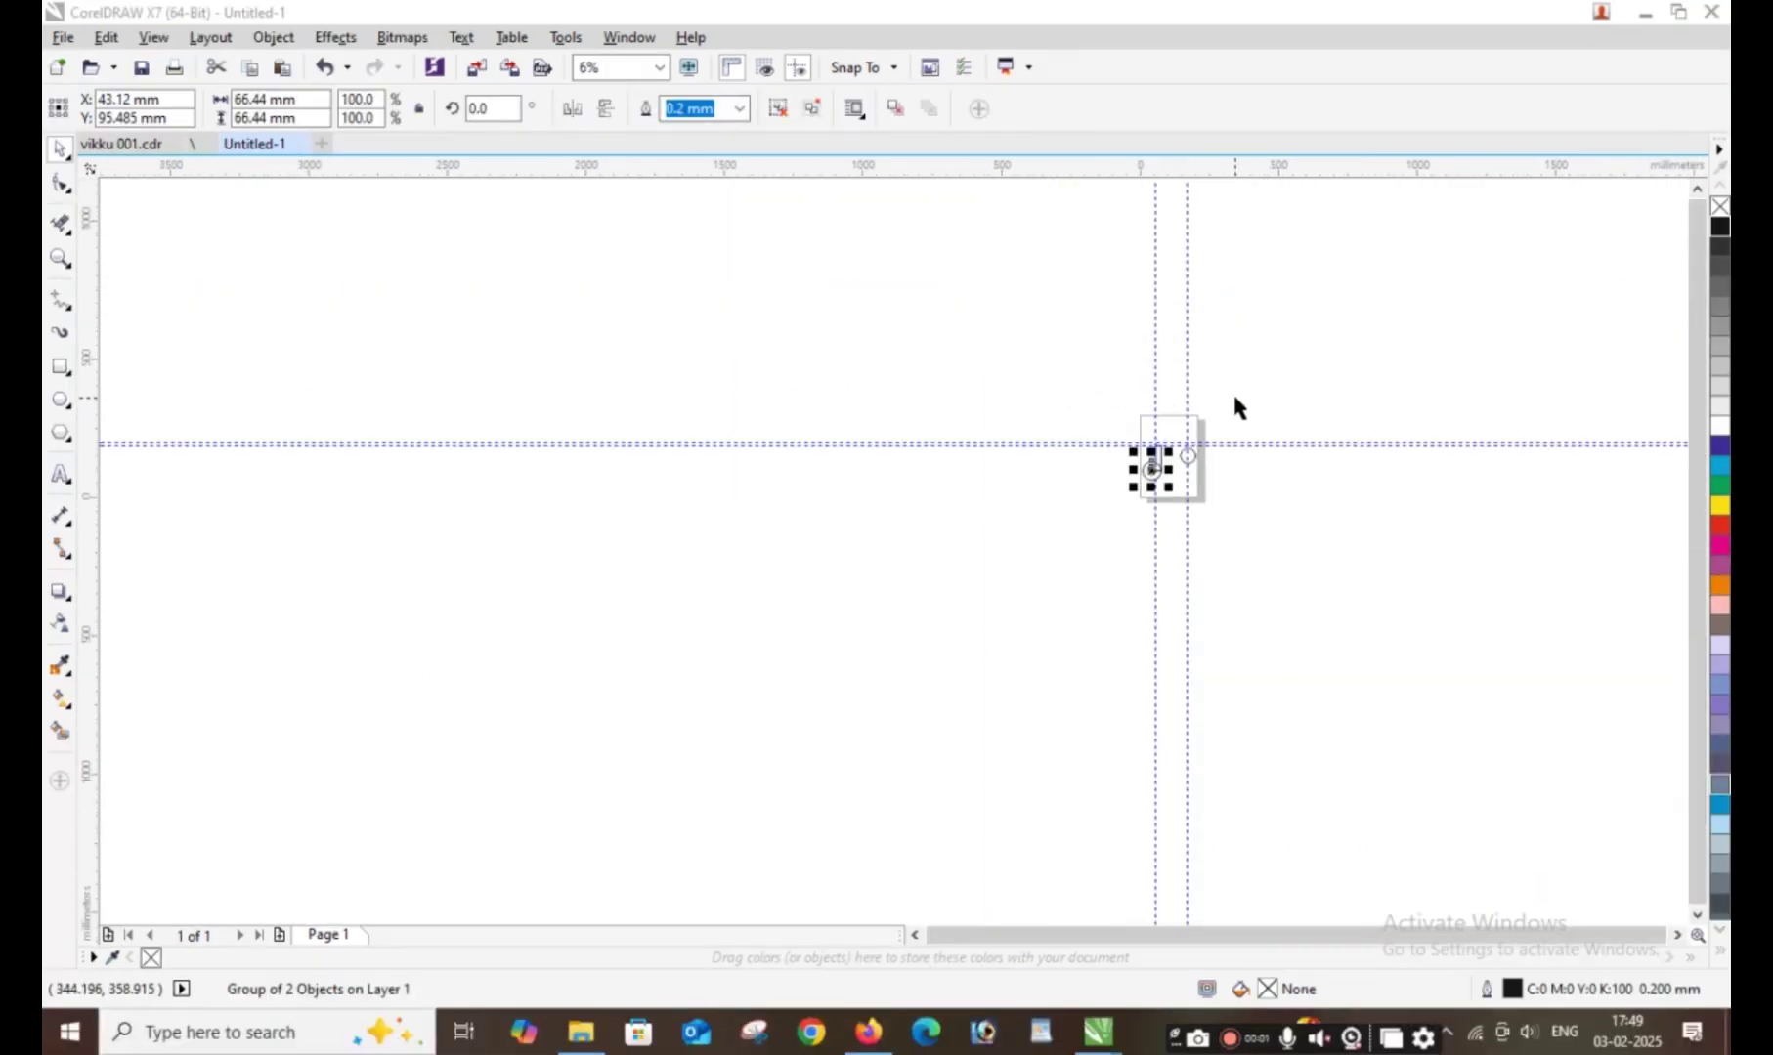
scroll(1075, 596, up, 5)
click(1120, 547)
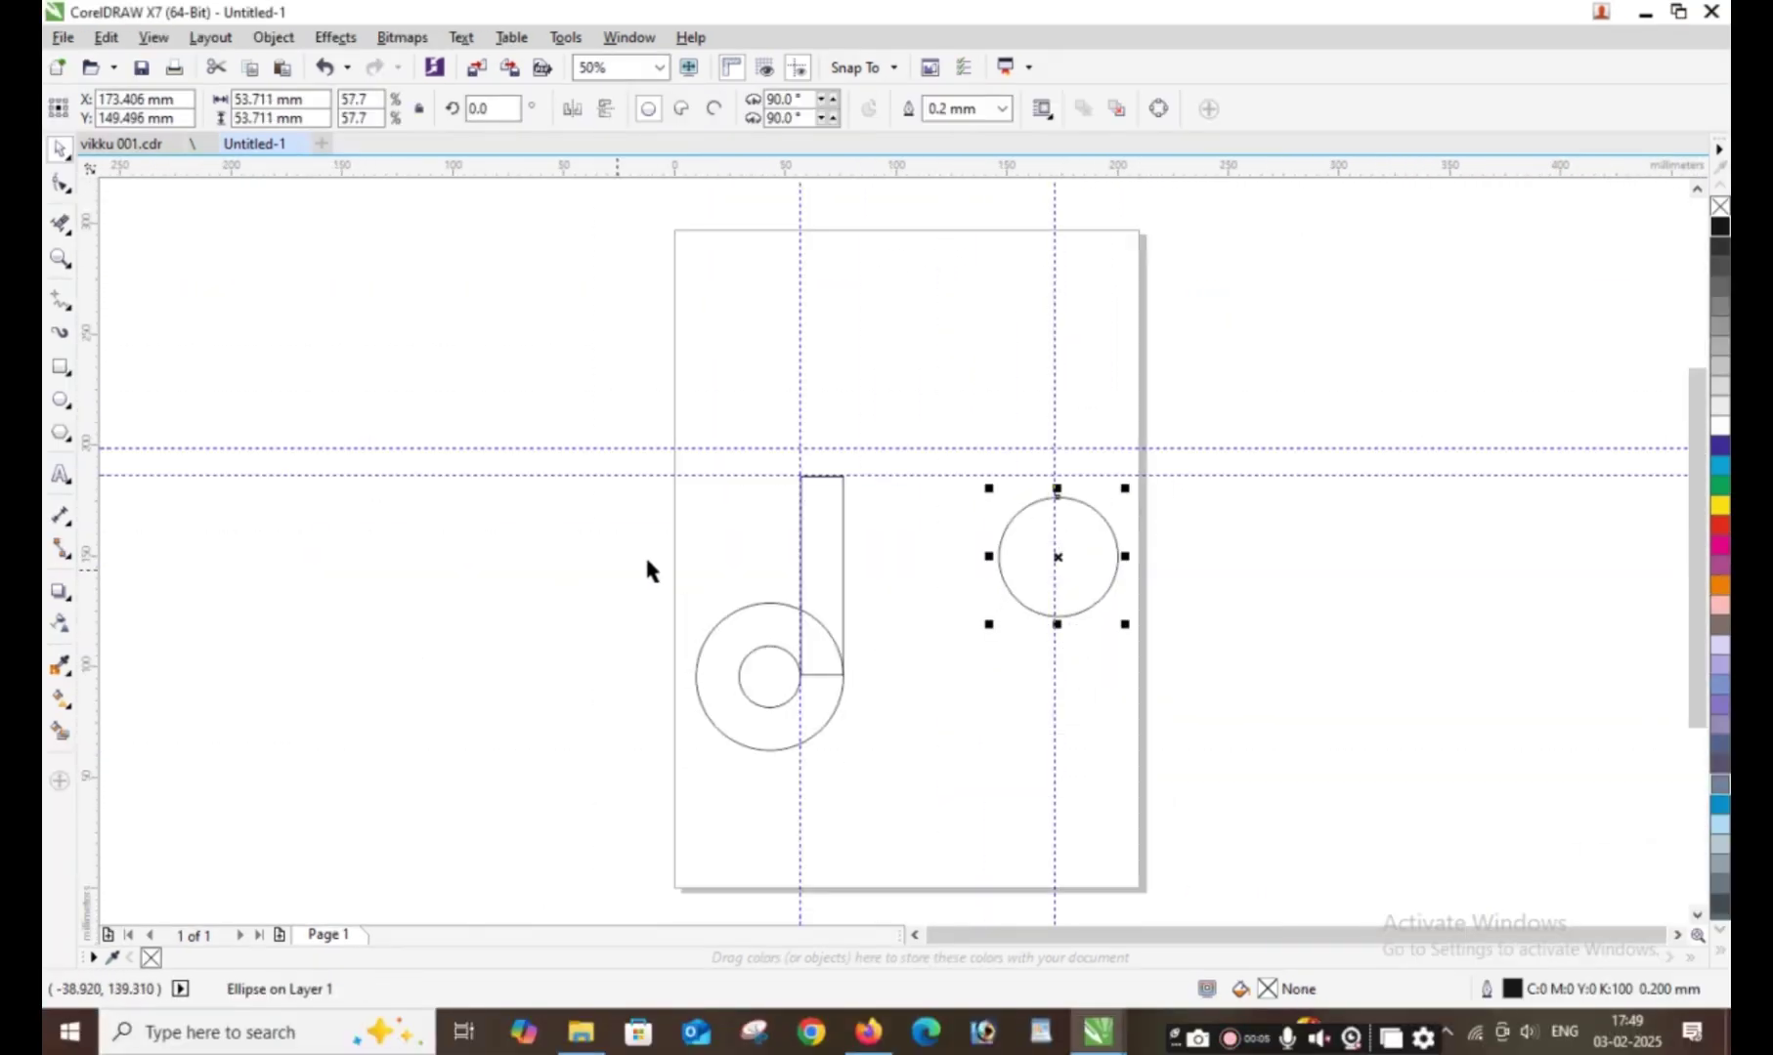
drag(682, 559, 914, 772)
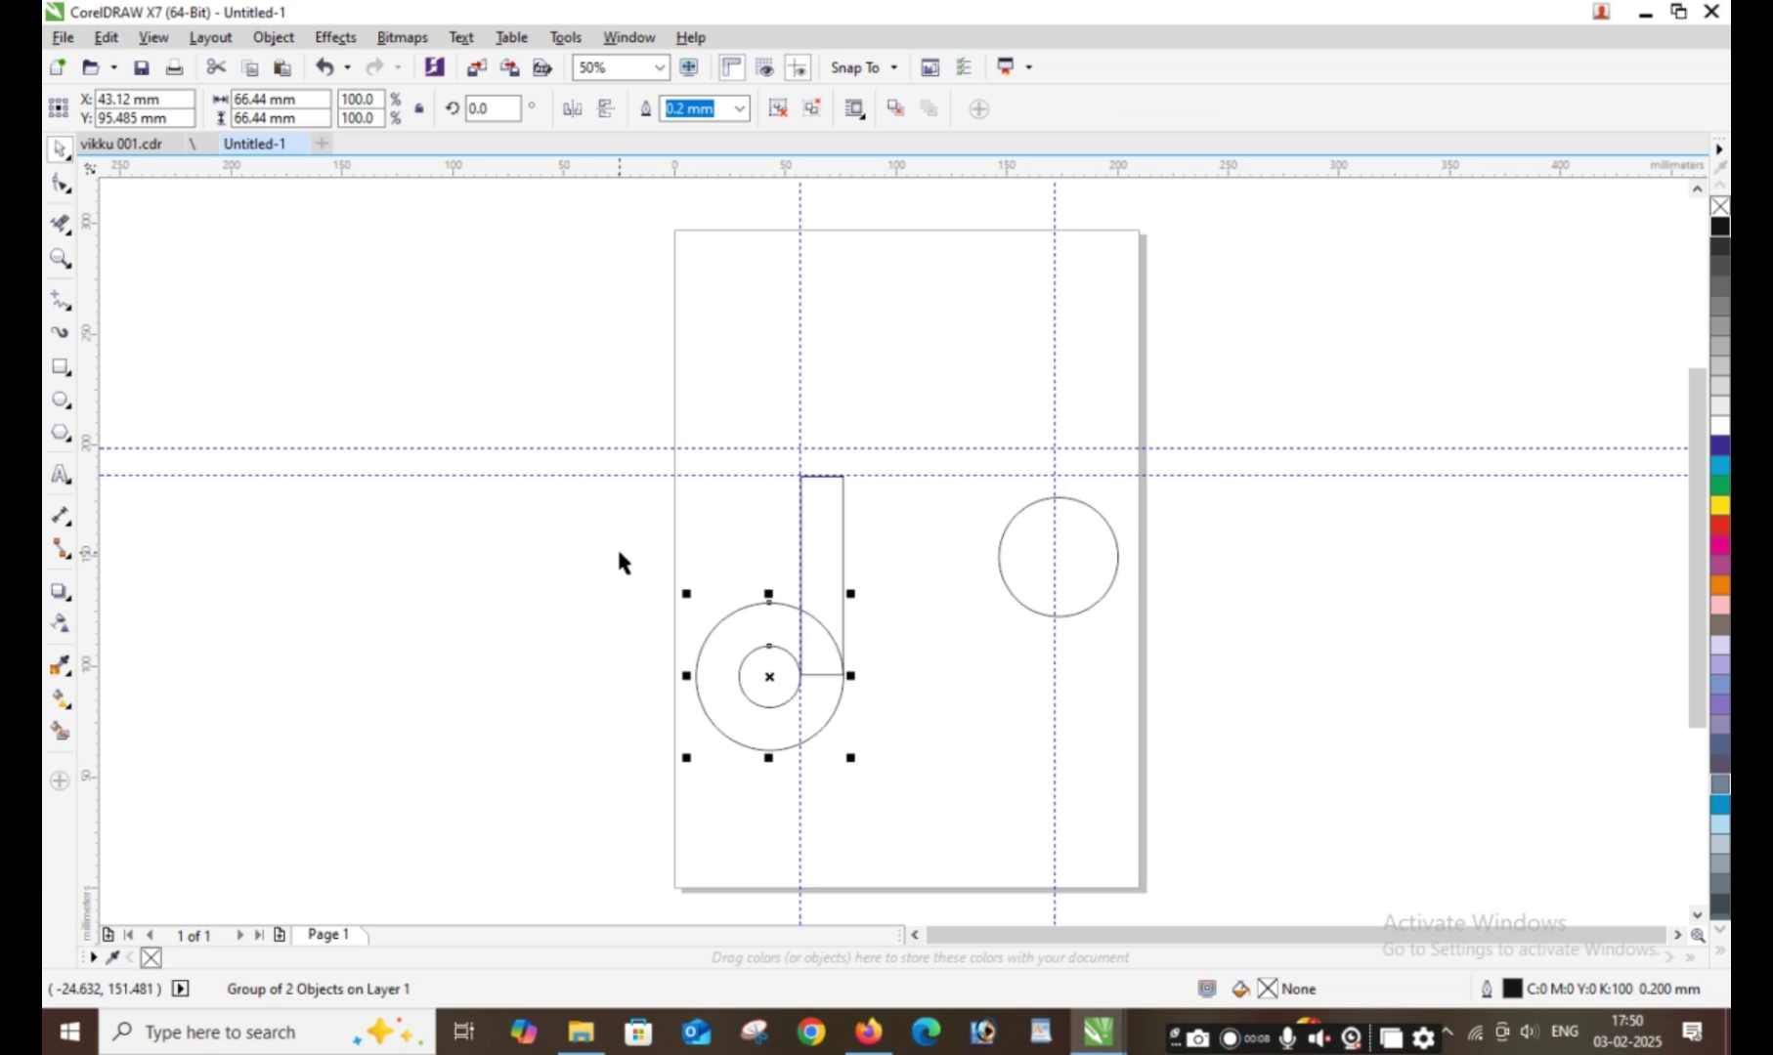
key(ctrl+d)
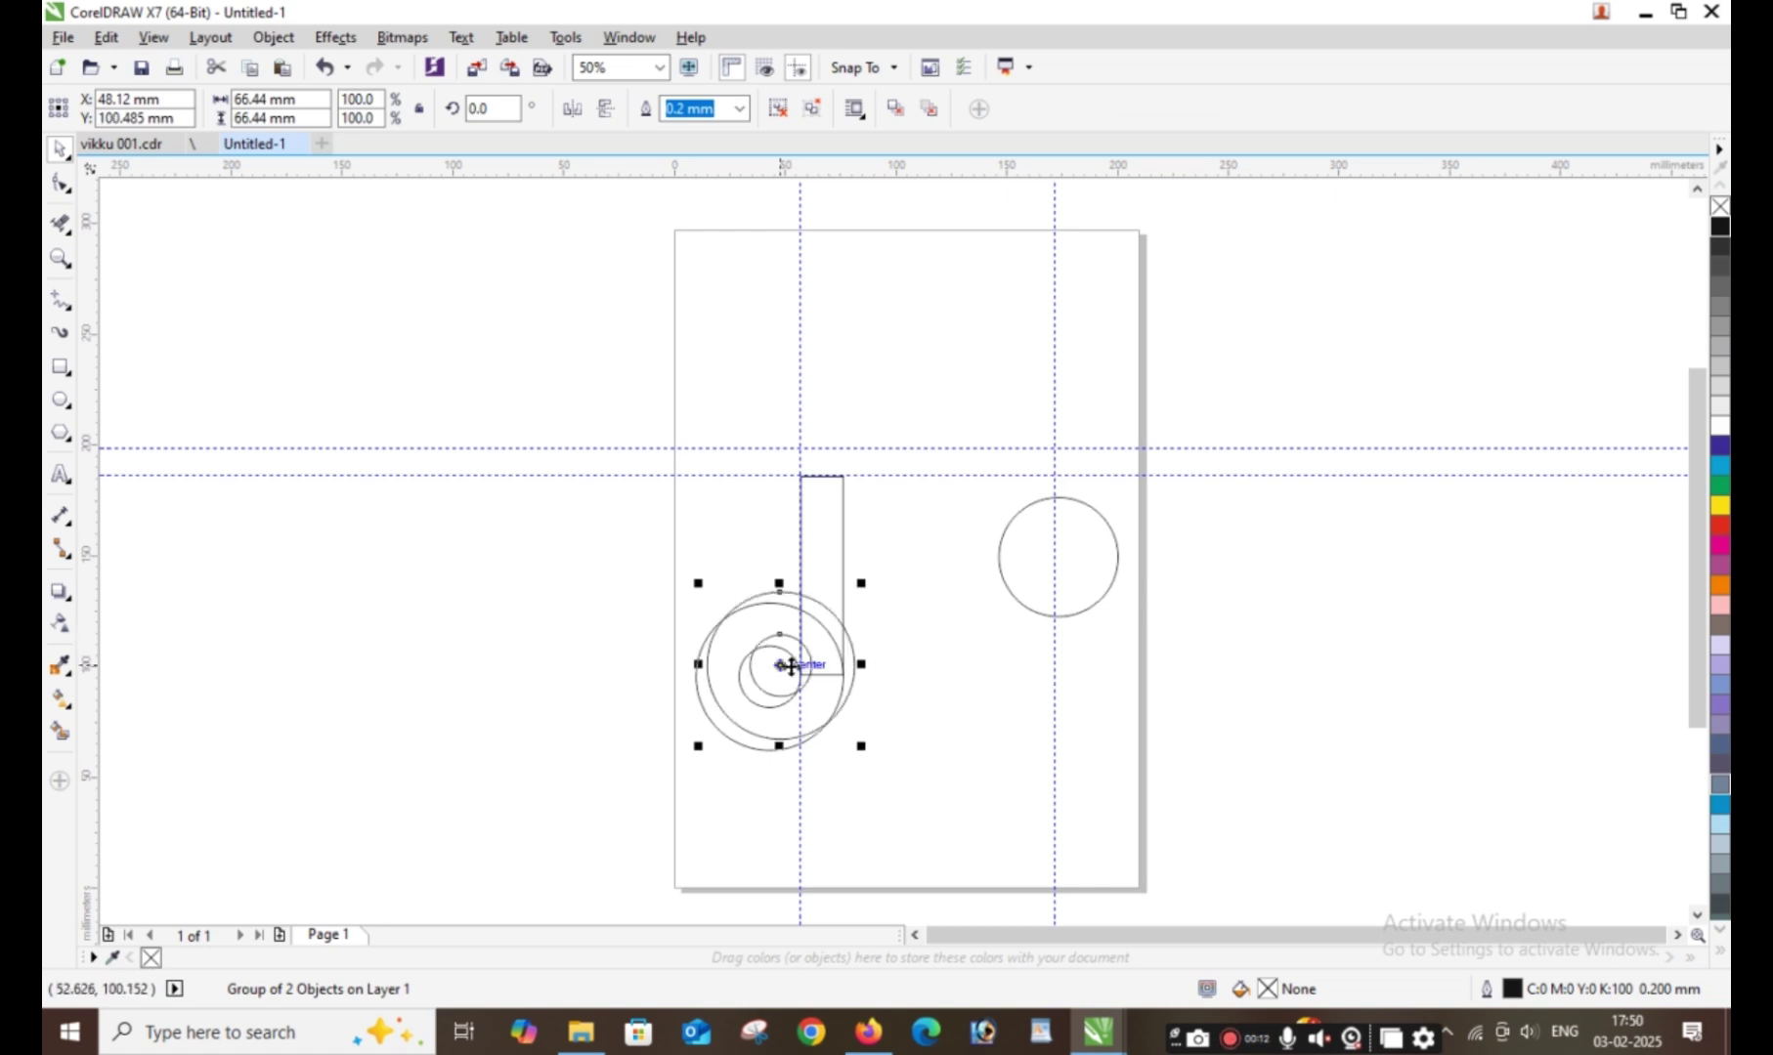
drag(783, 669, 1054, 723)
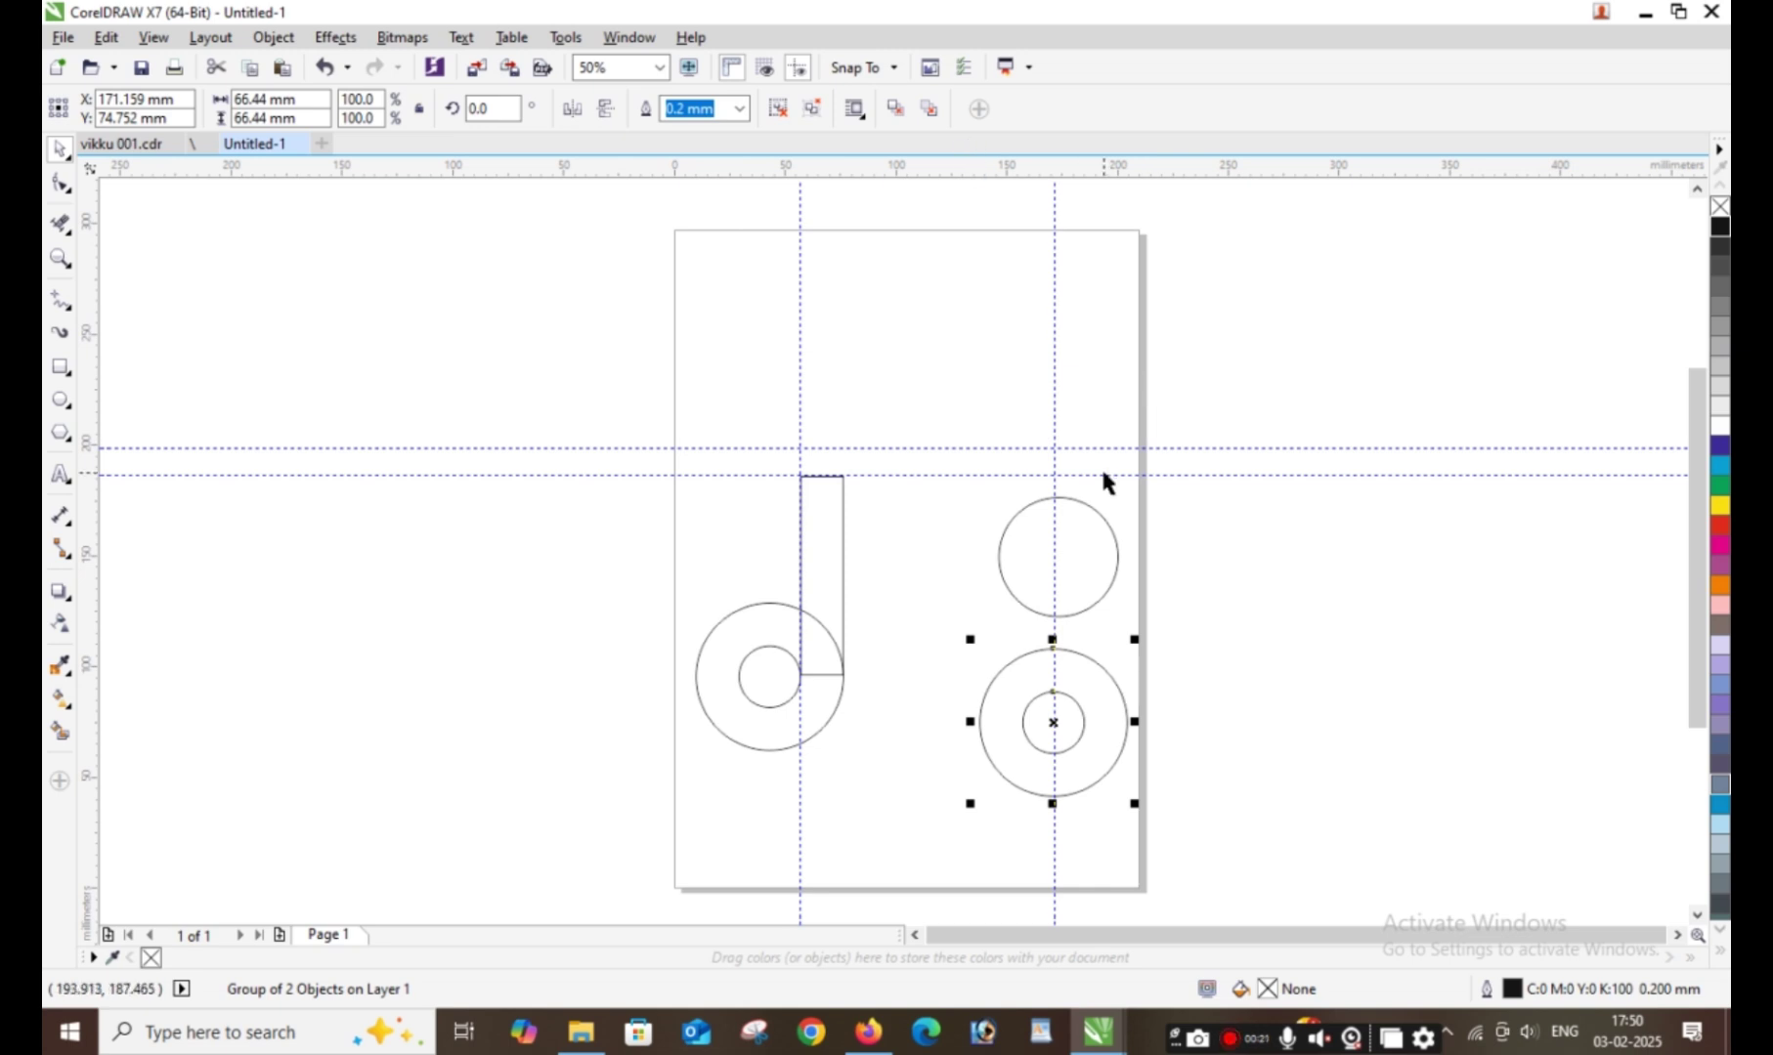
drag(1102, 479, 1115, 553)
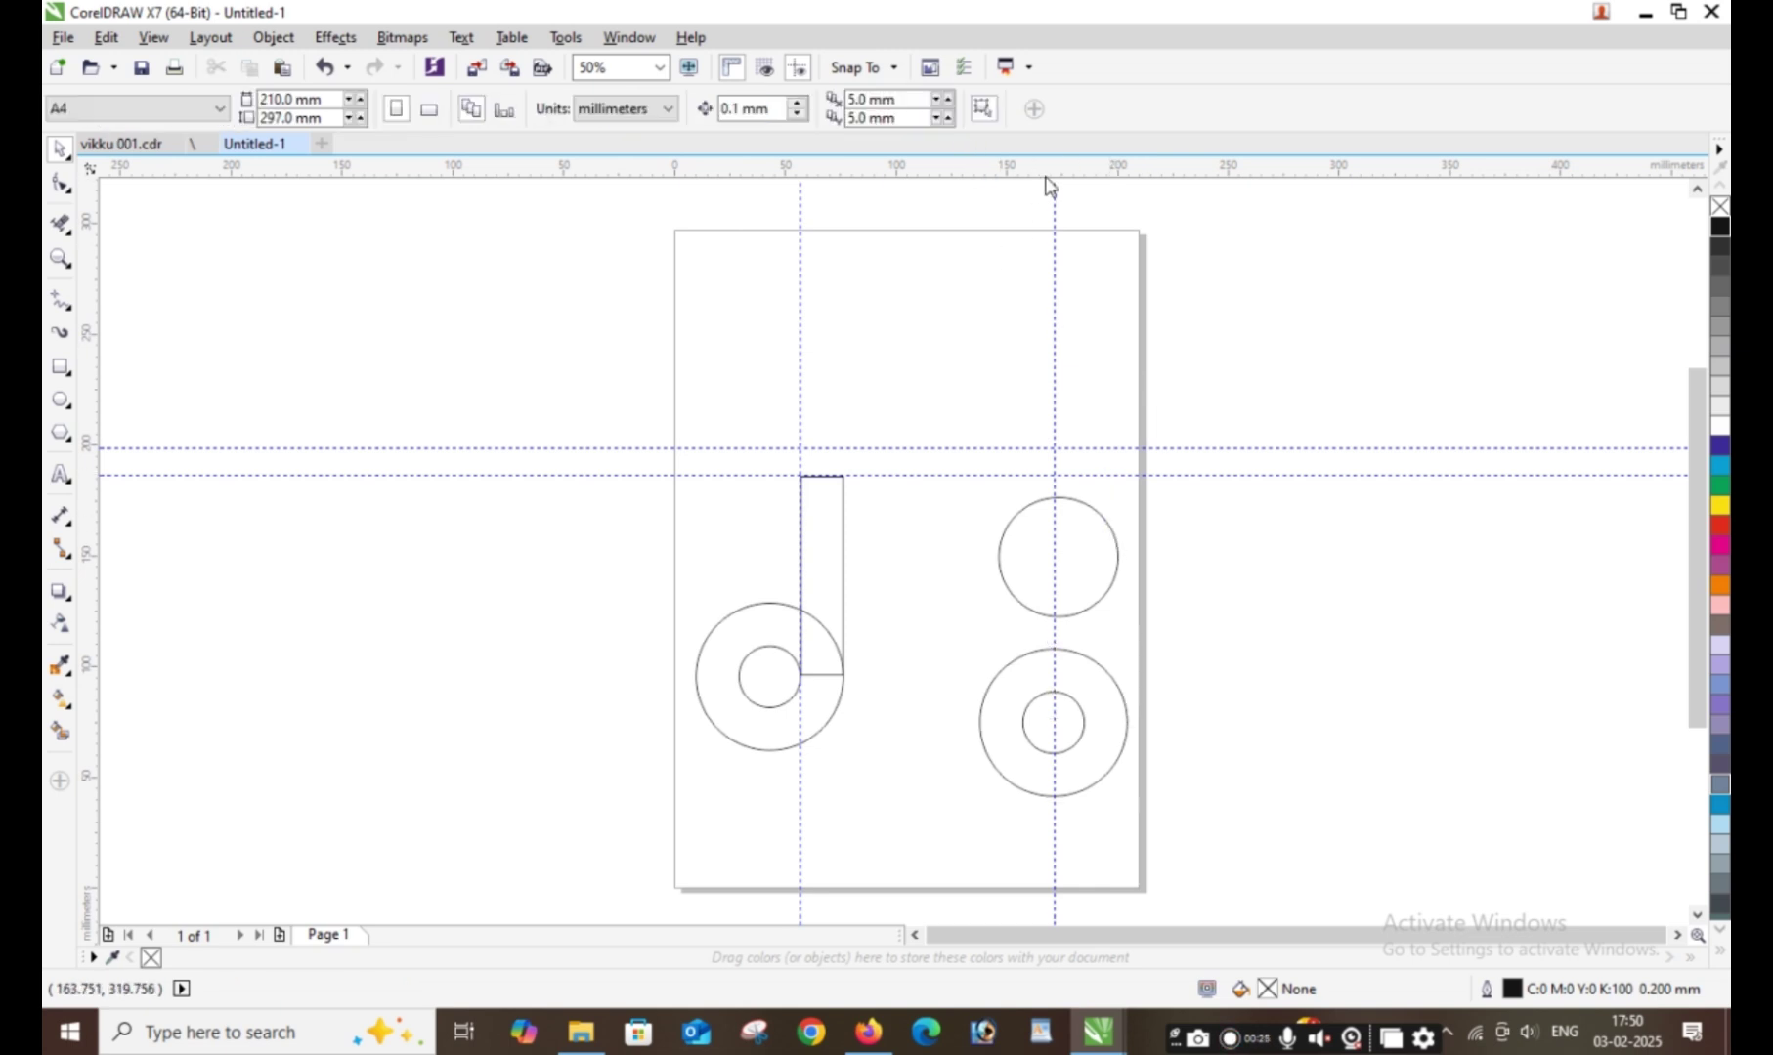
- Delete the two horizontal guidelines and add a new one through the center of the copied concentric circles
click(1272, 450)
key(Delete)
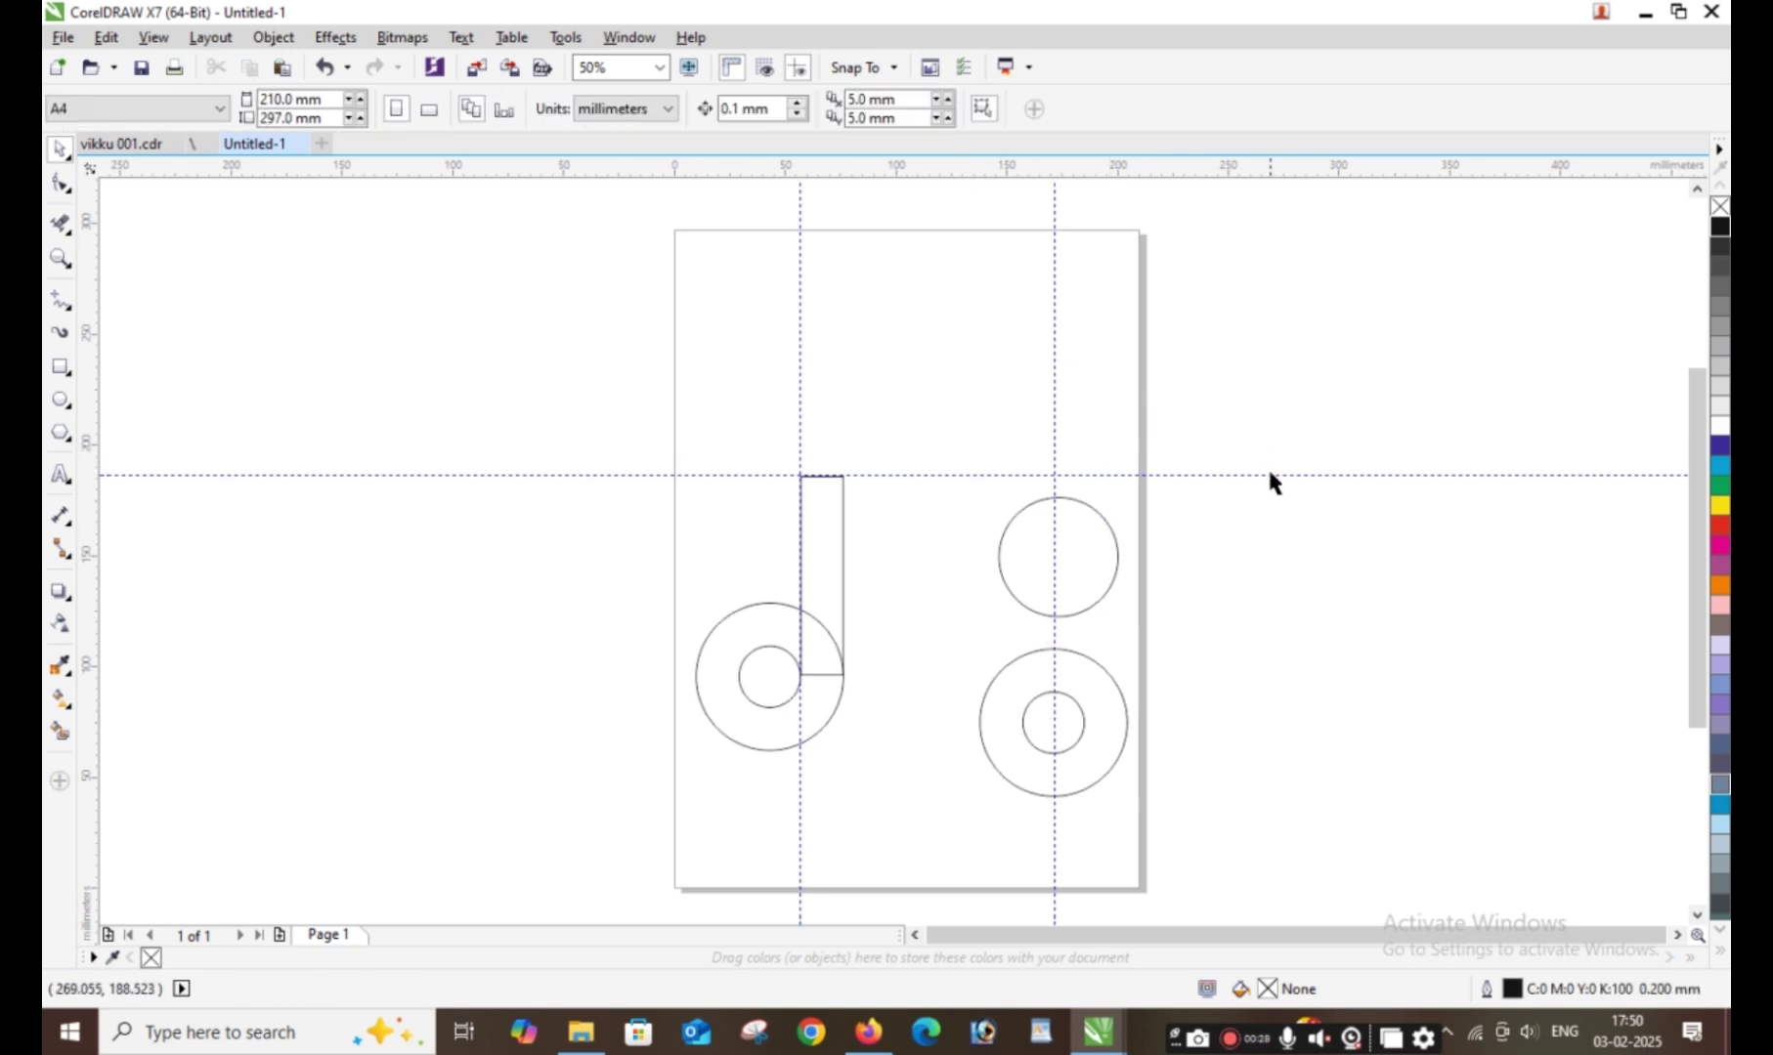
click(1252, 476)
key(Delete)
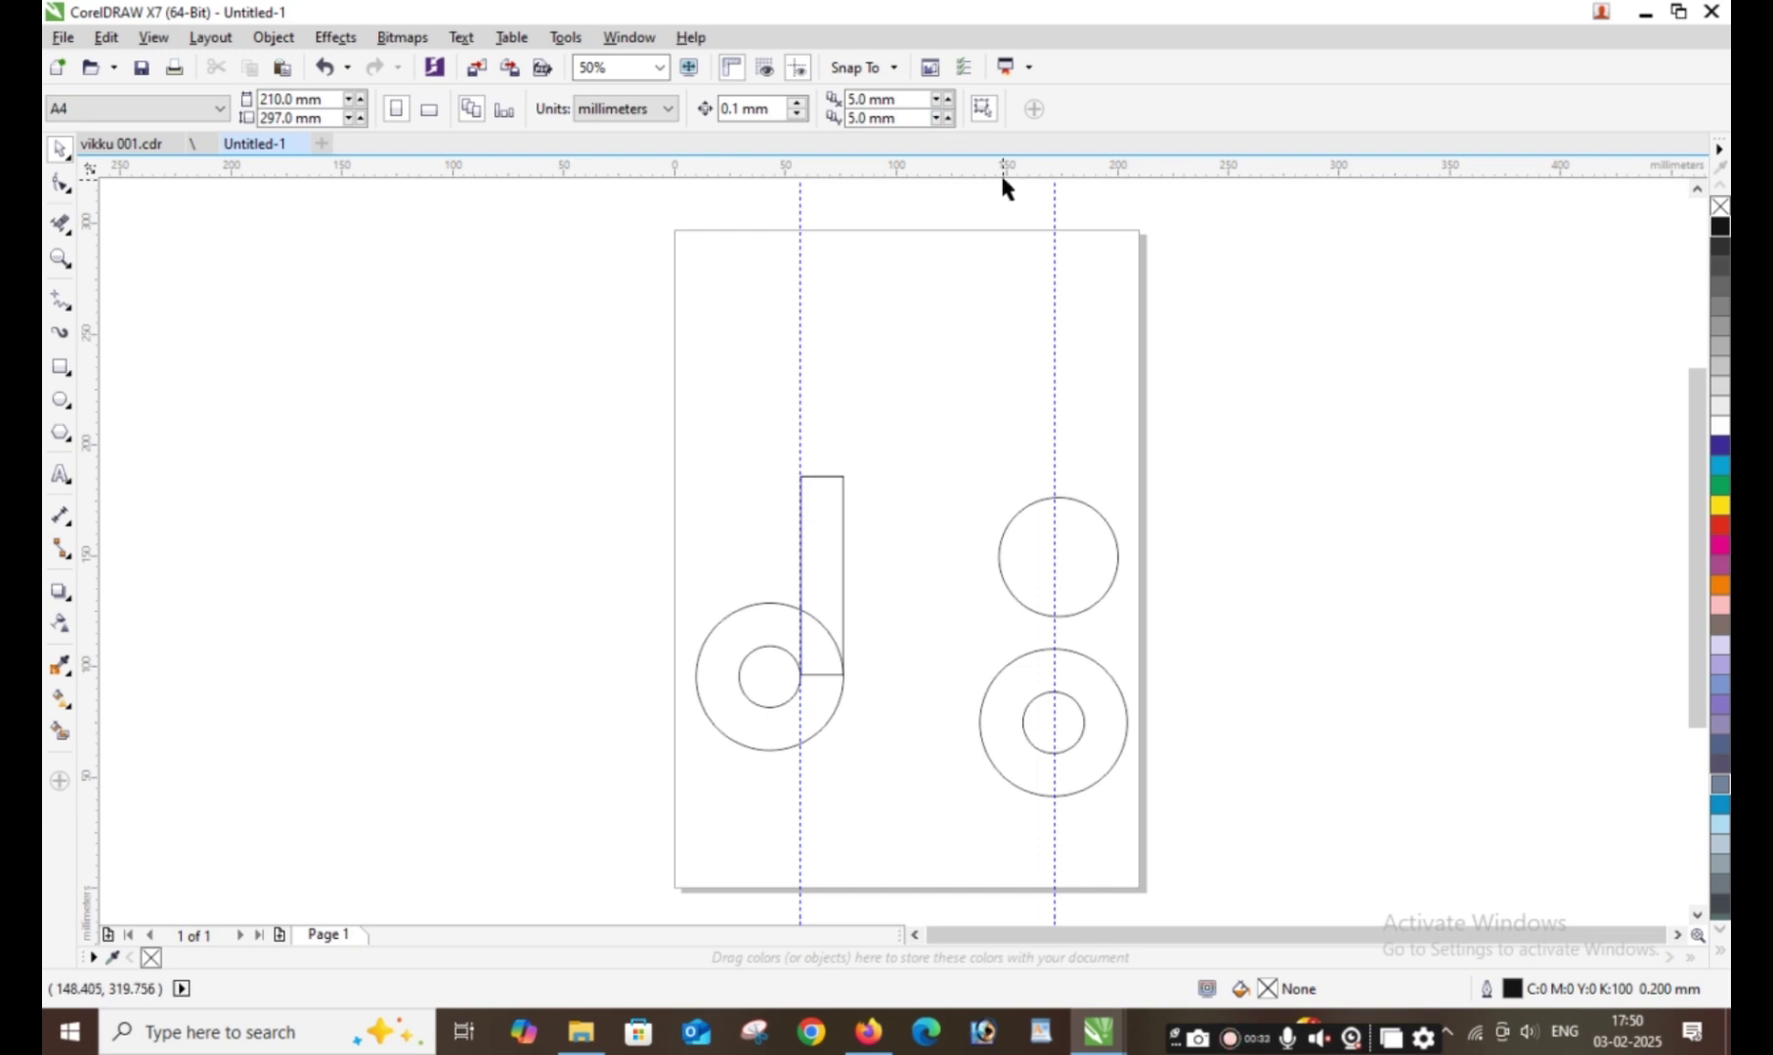
drag(999, 176, 1036, 723)
scroll(1030, 724, up, 3)
scroll(1030, 724, down, 2)
- Trim both copied circles at the guidelines with Virtual Segment Delete, keeping only their lower-left quarter arcs
click(61, 223)
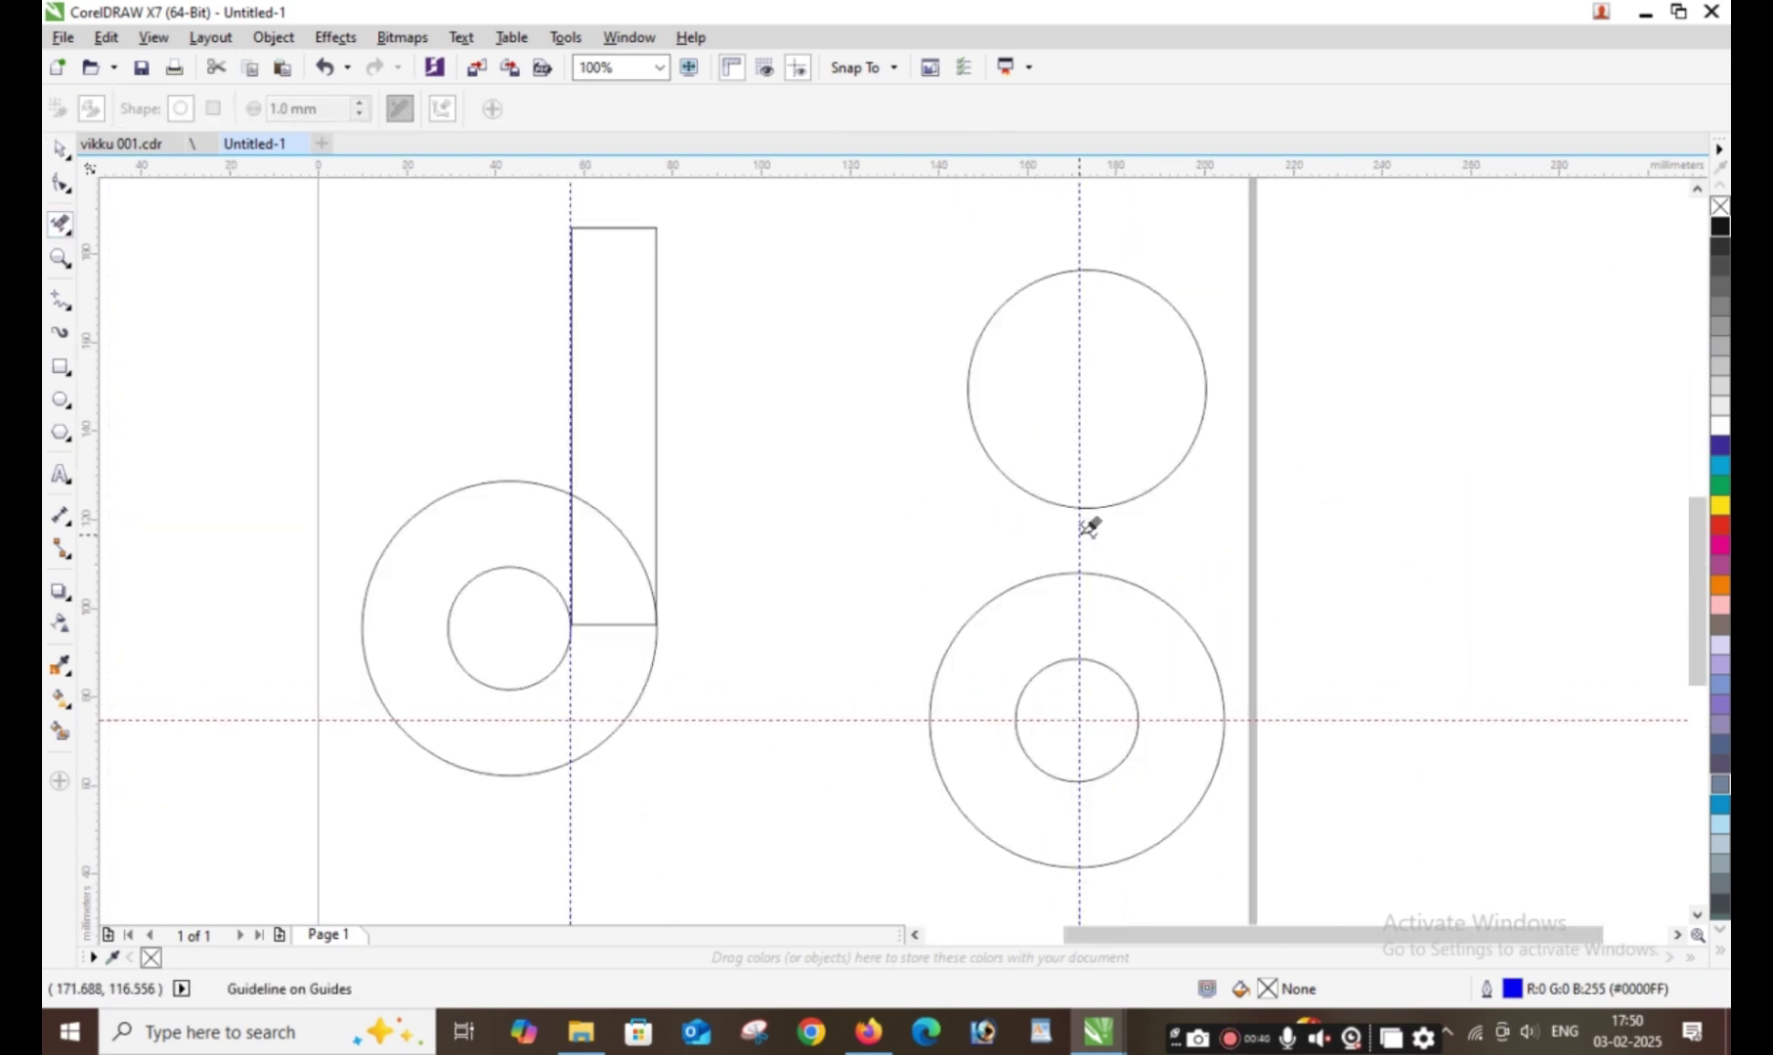
click(1006, 593)
click(1042, 665)
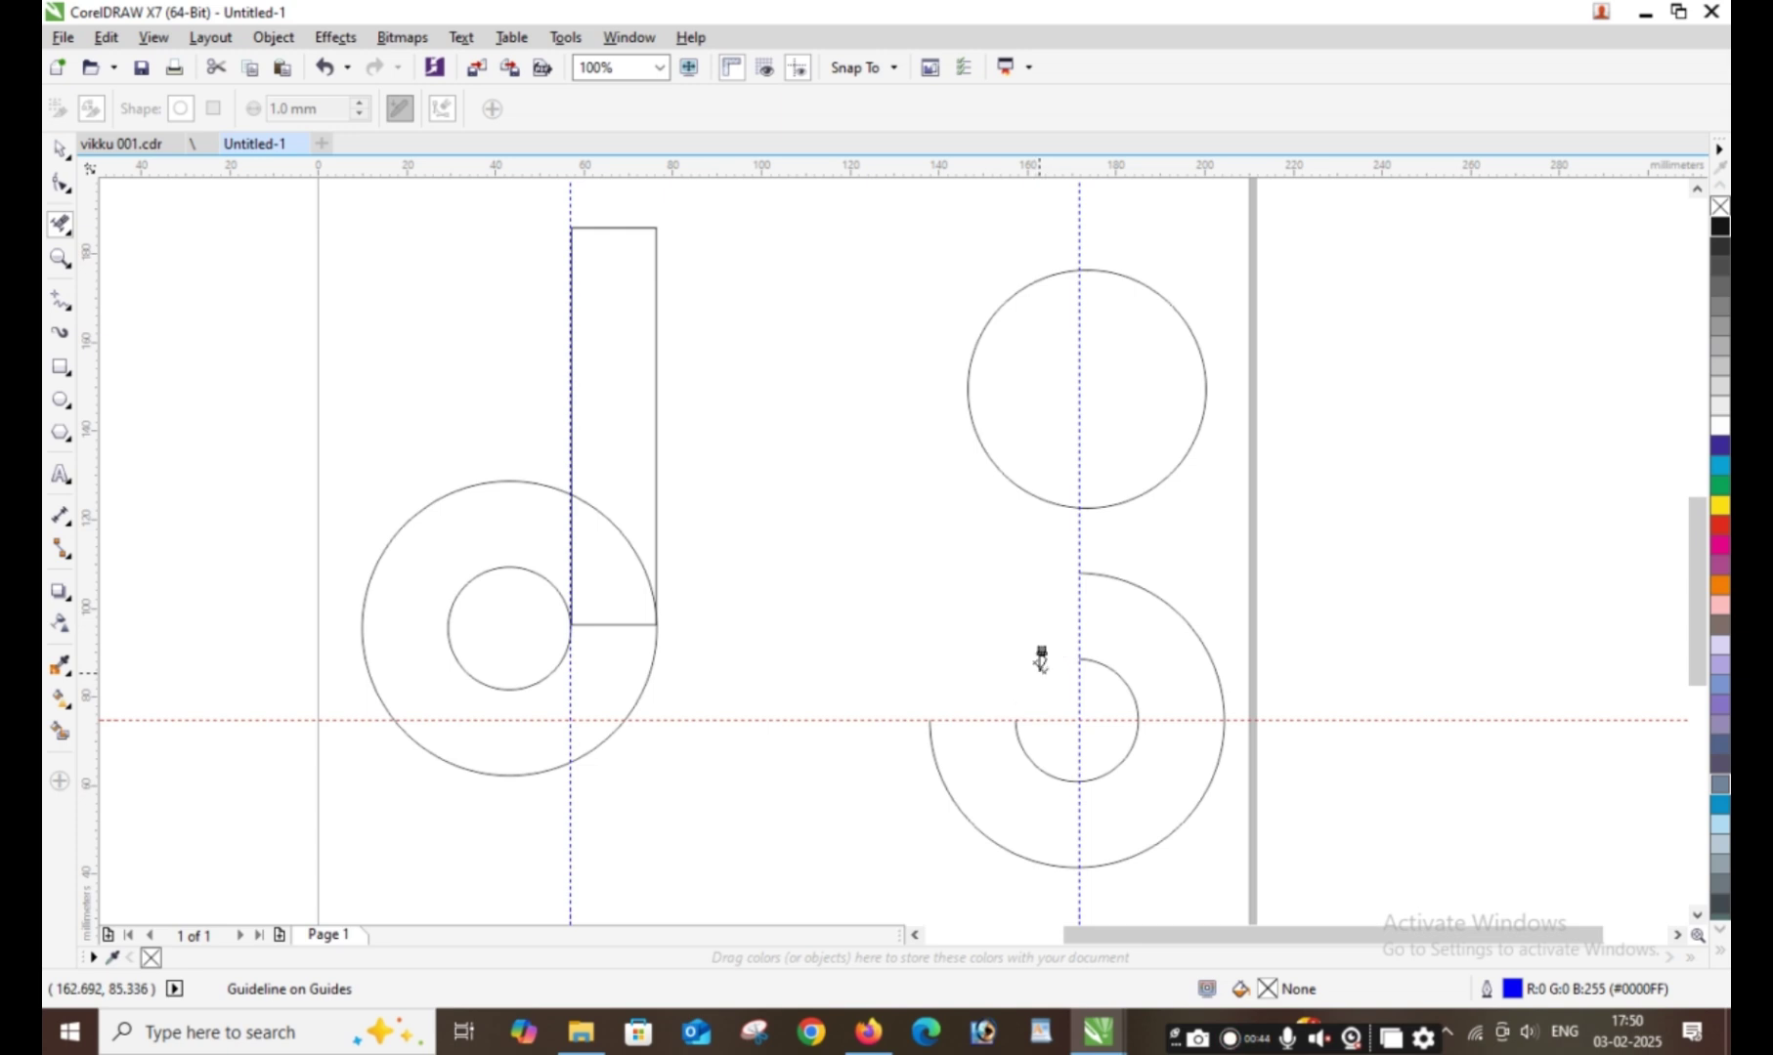
click(1111, 670)
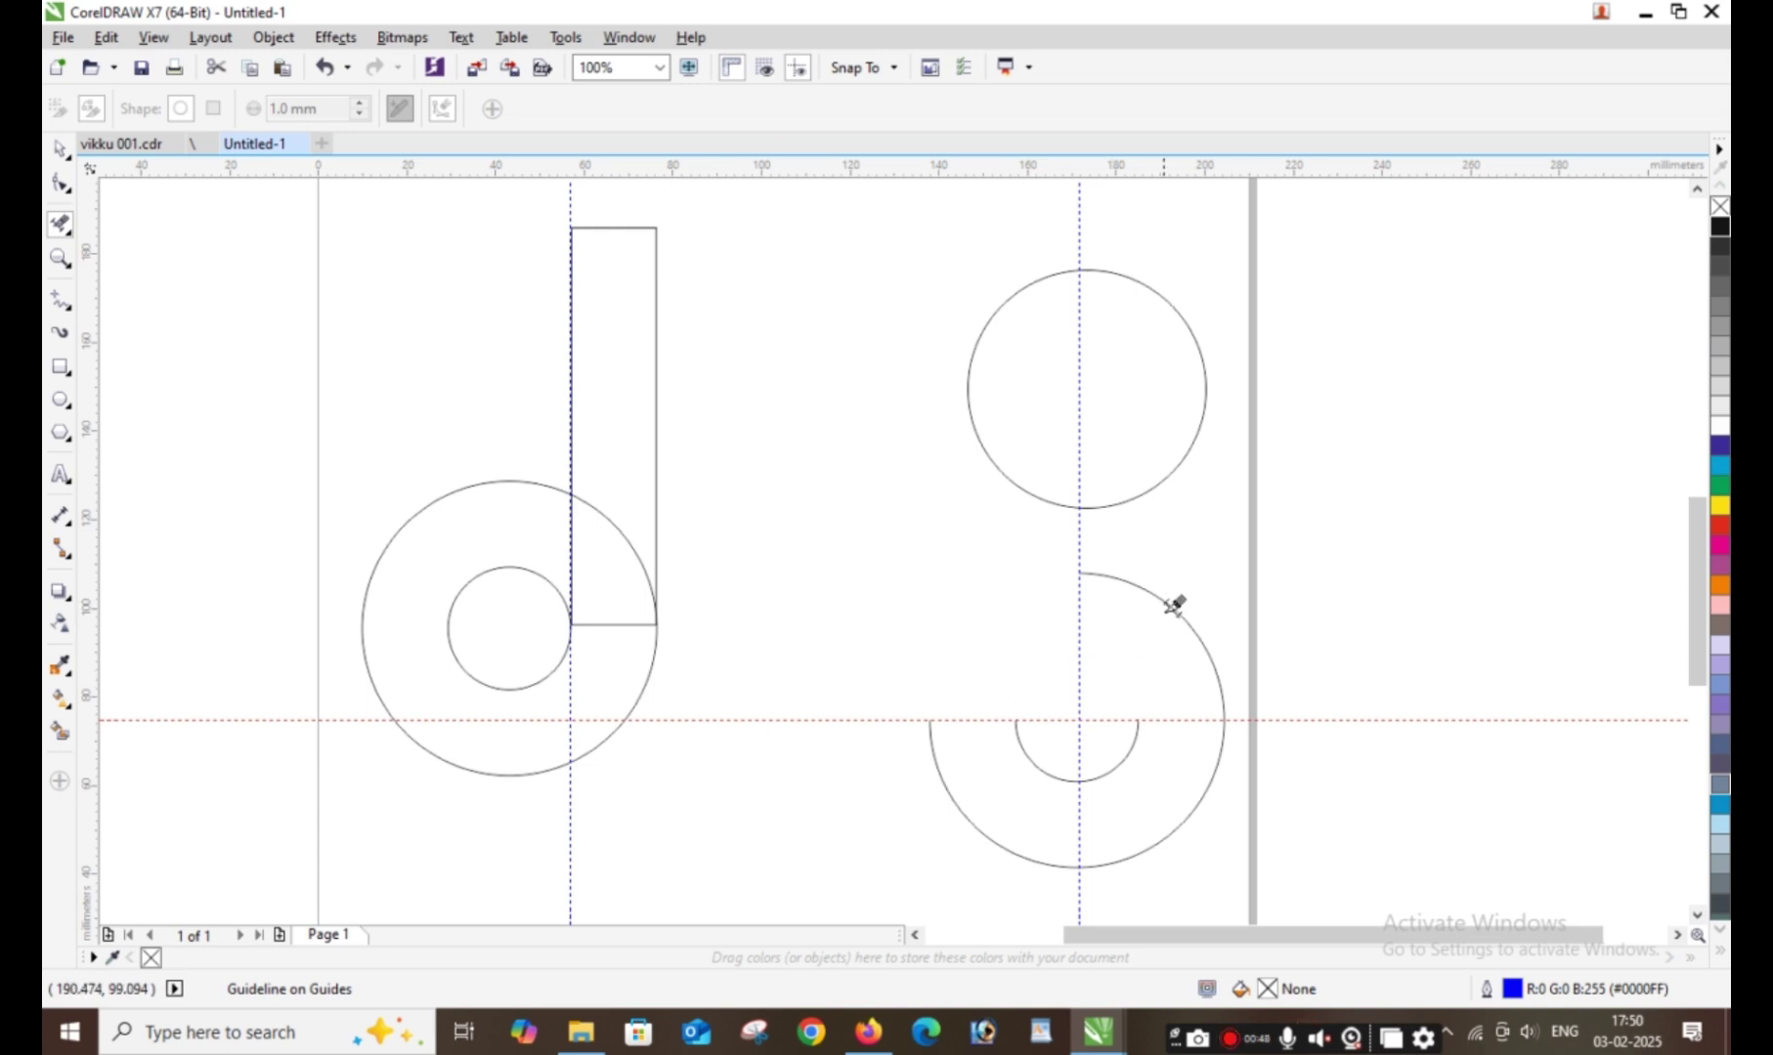
click(1181, 606)
click(1207, 779)
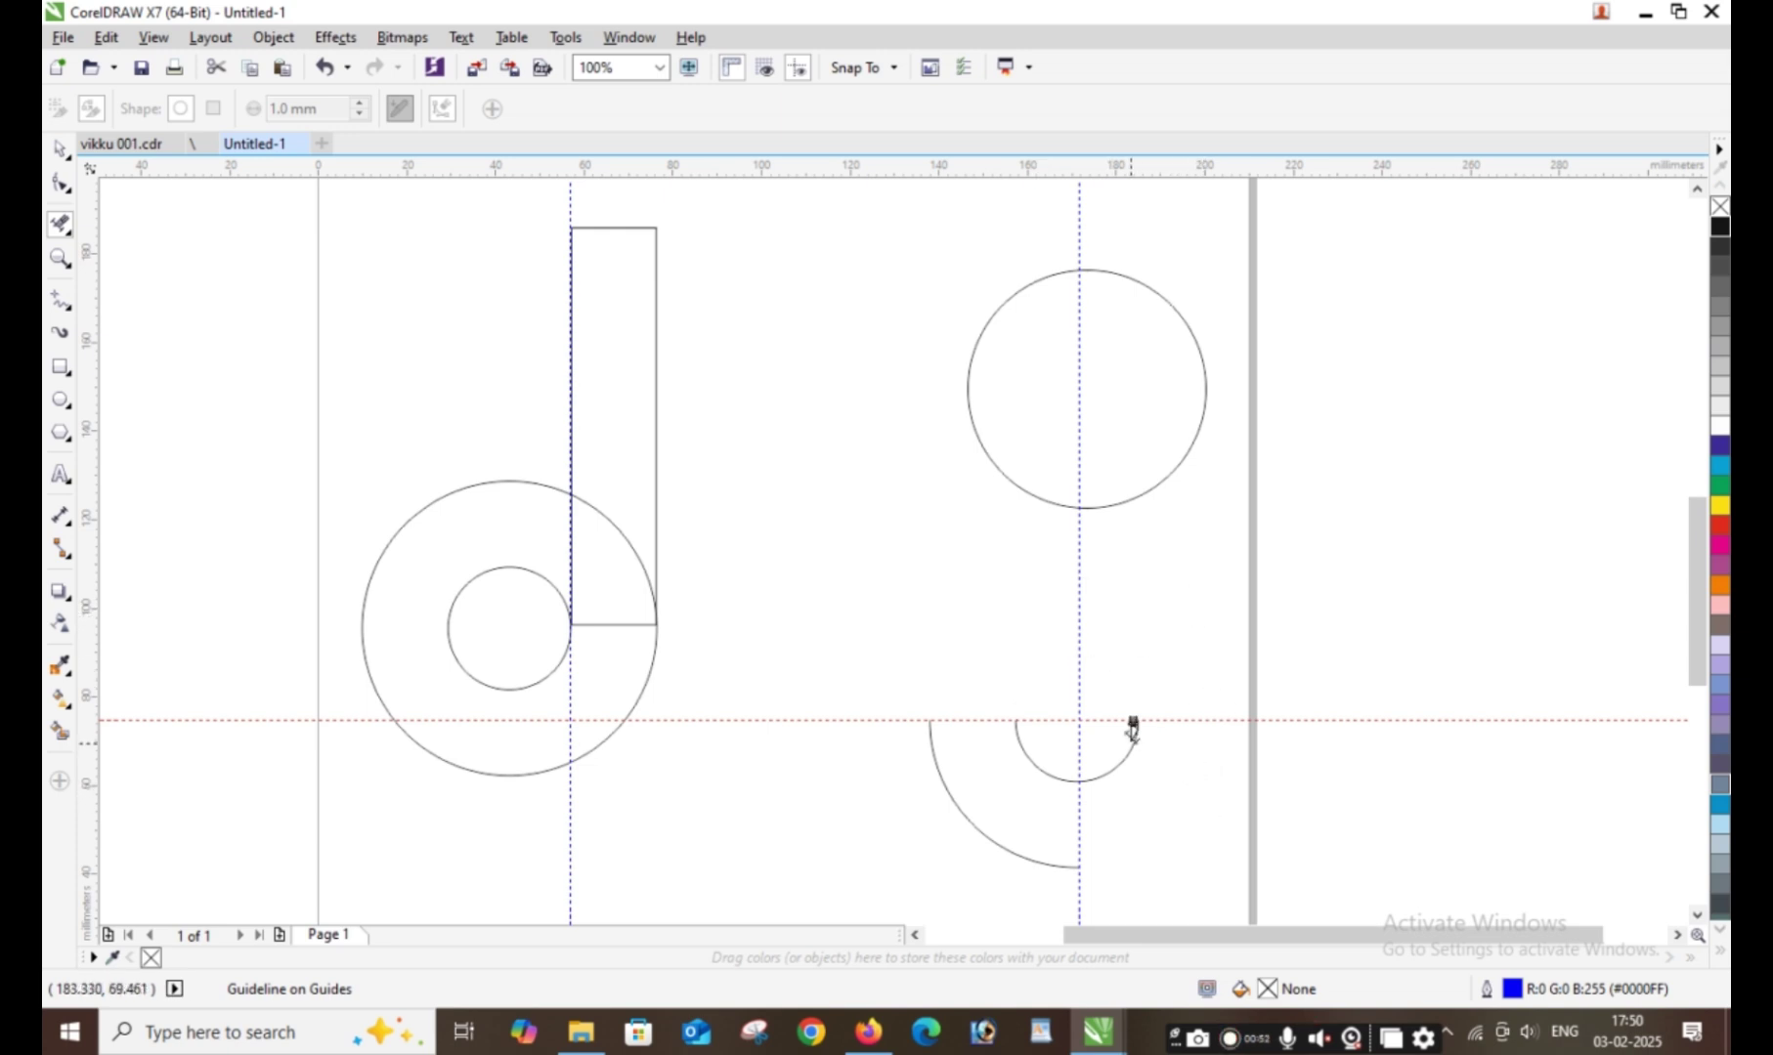
click(1133, 735)
scroll(995, 718, up, 1)
scroll(995, 718, down, 2)
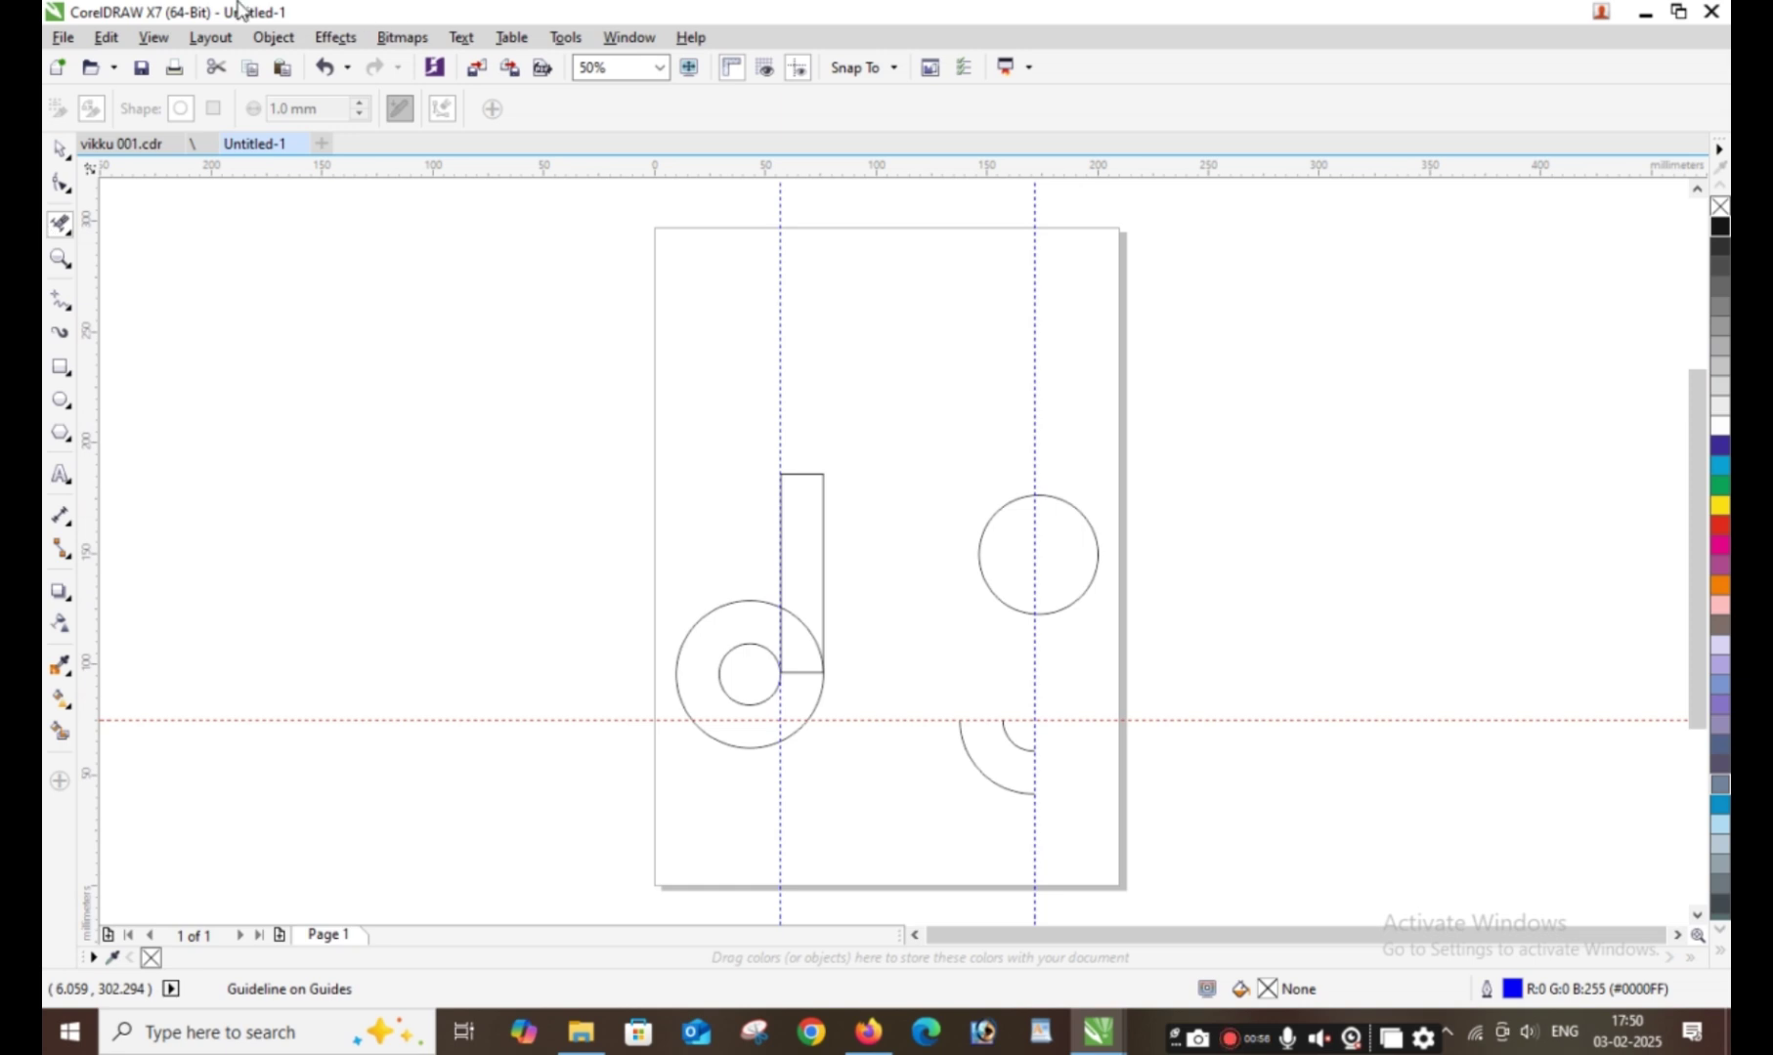
scroll(1075, 669, up, 1)
scroll(1065, 679, down, 1)
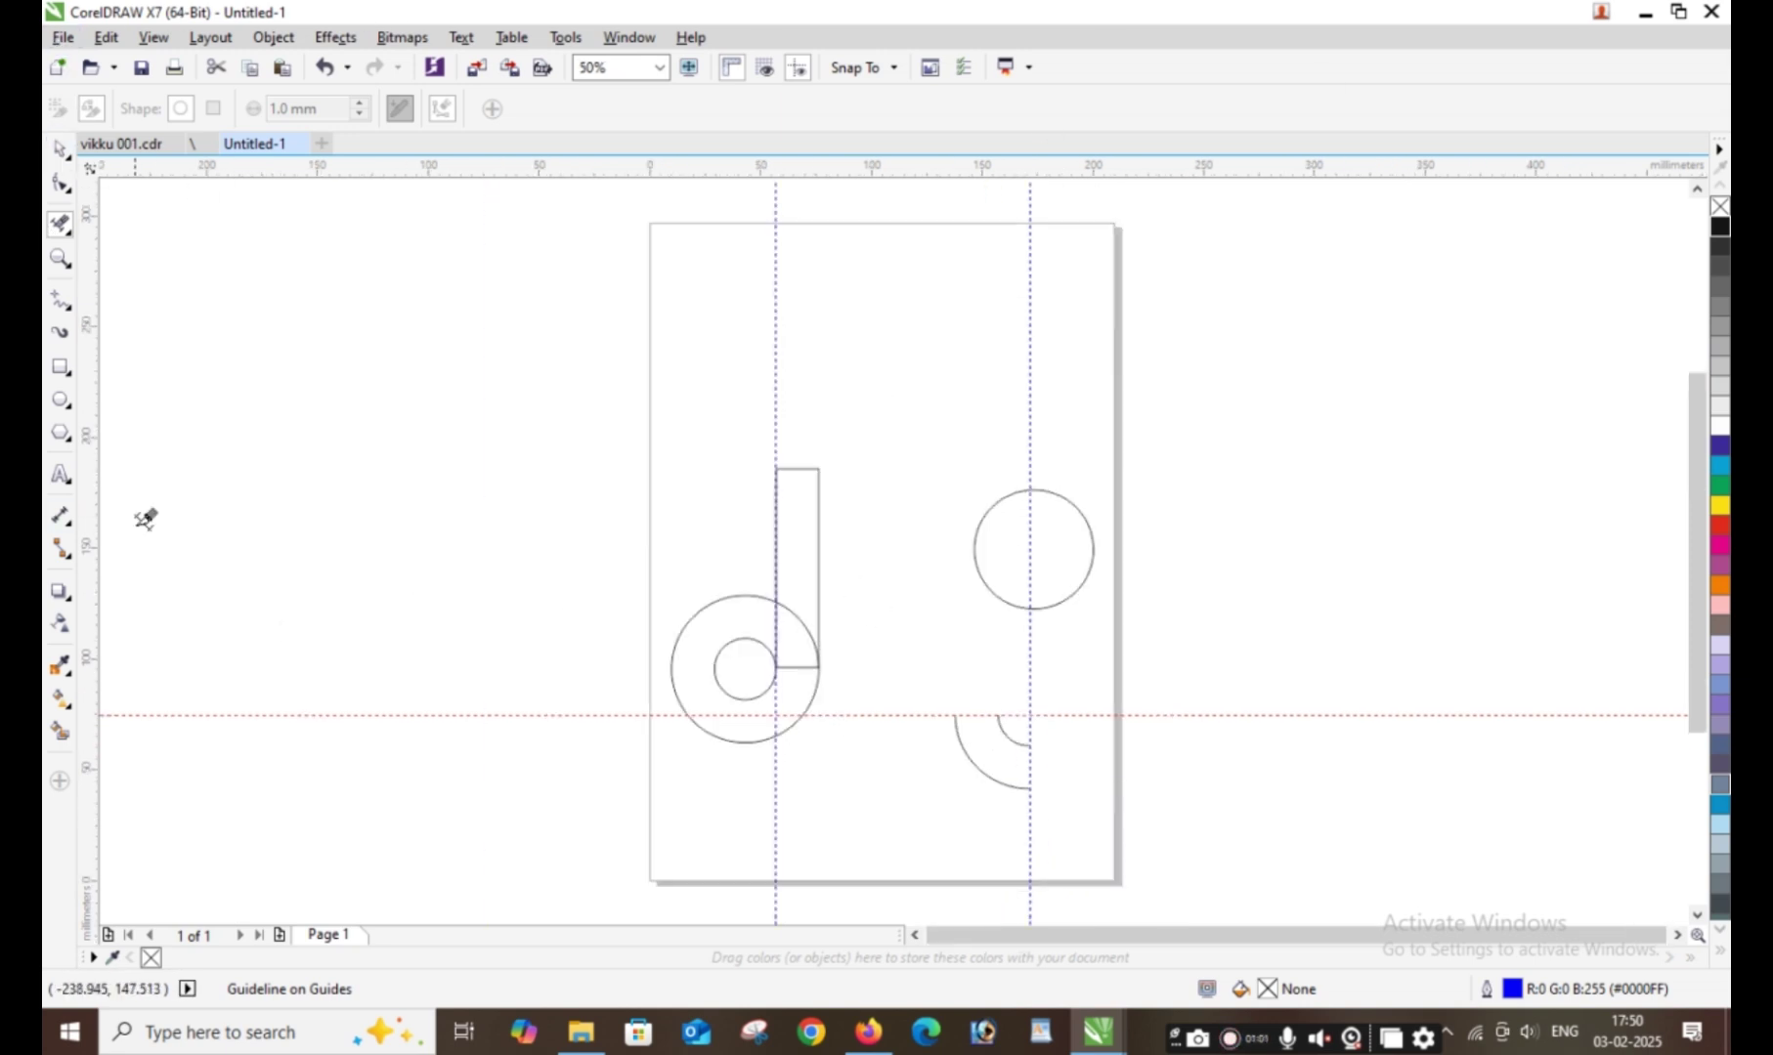
- Close the two quarter arcs with 2-point lines about 19.4 mm long, one vertical and one horizontal, joining their matching ends
click(66, 327)
click(108, 326)
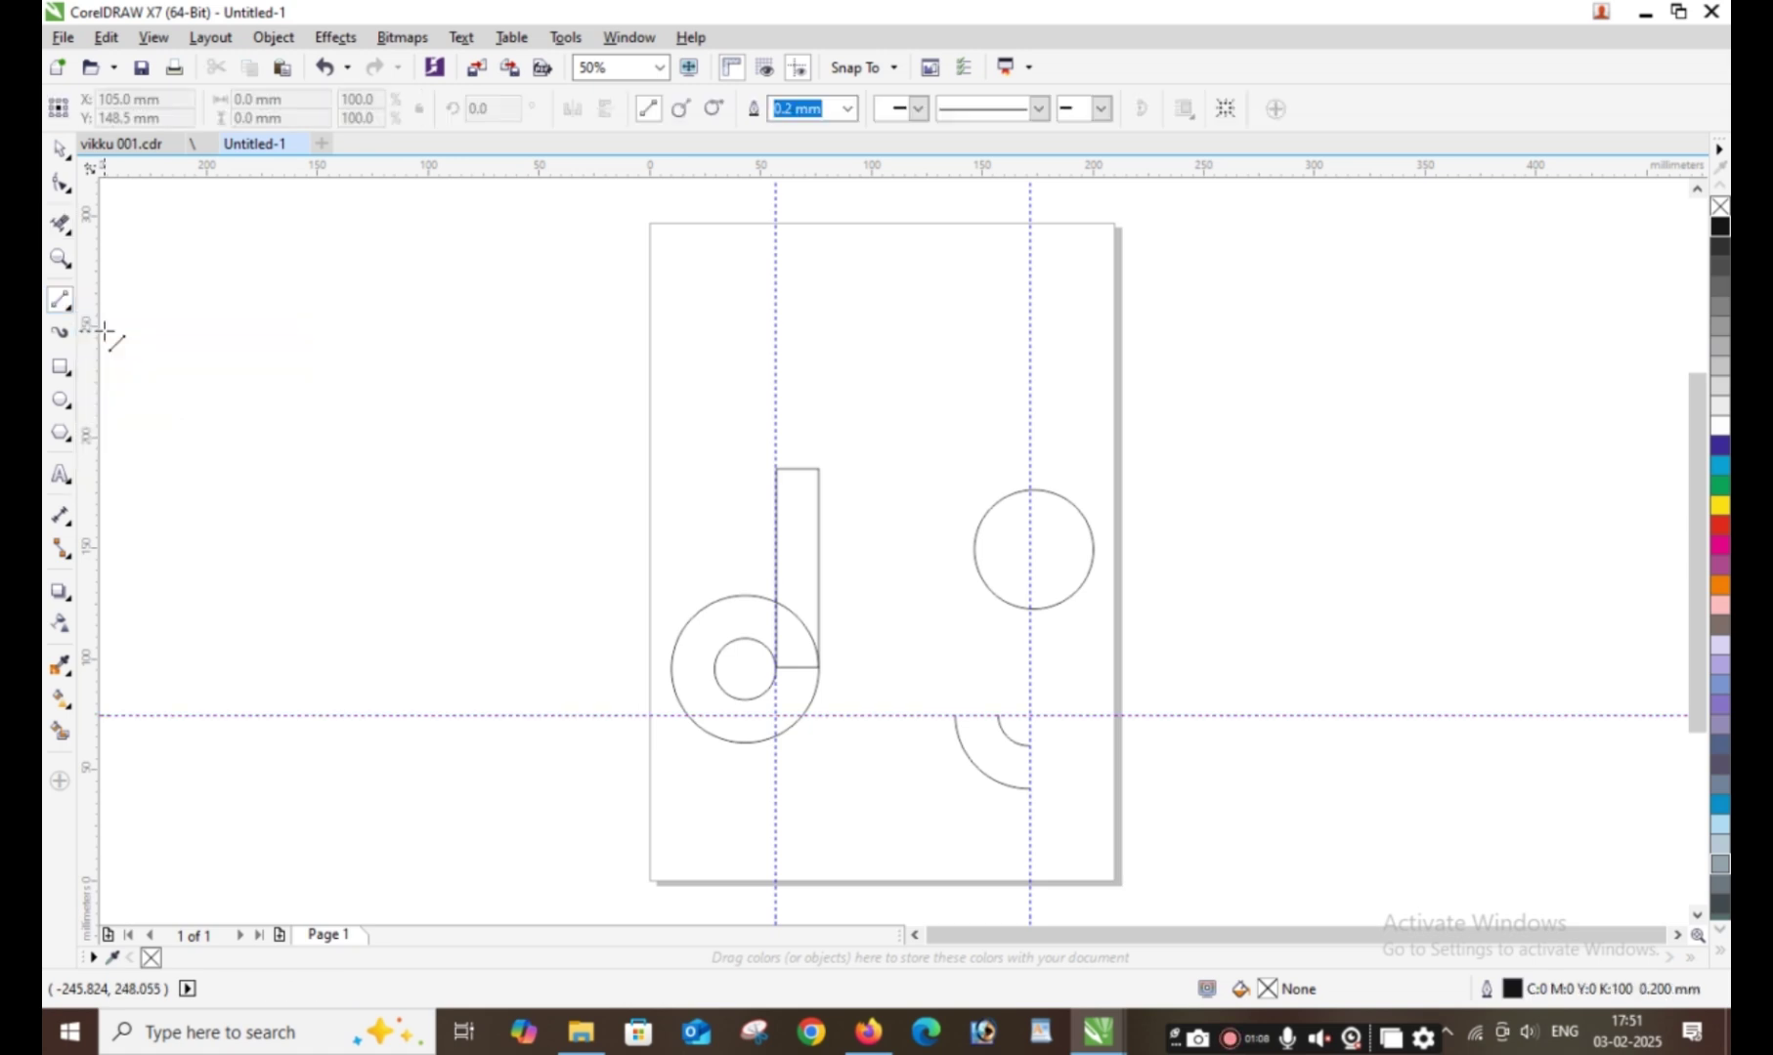
scroll(1294, 851, up, 1)
scroll(787, 641, up, 1)
scroll(601, 550, up, 1)
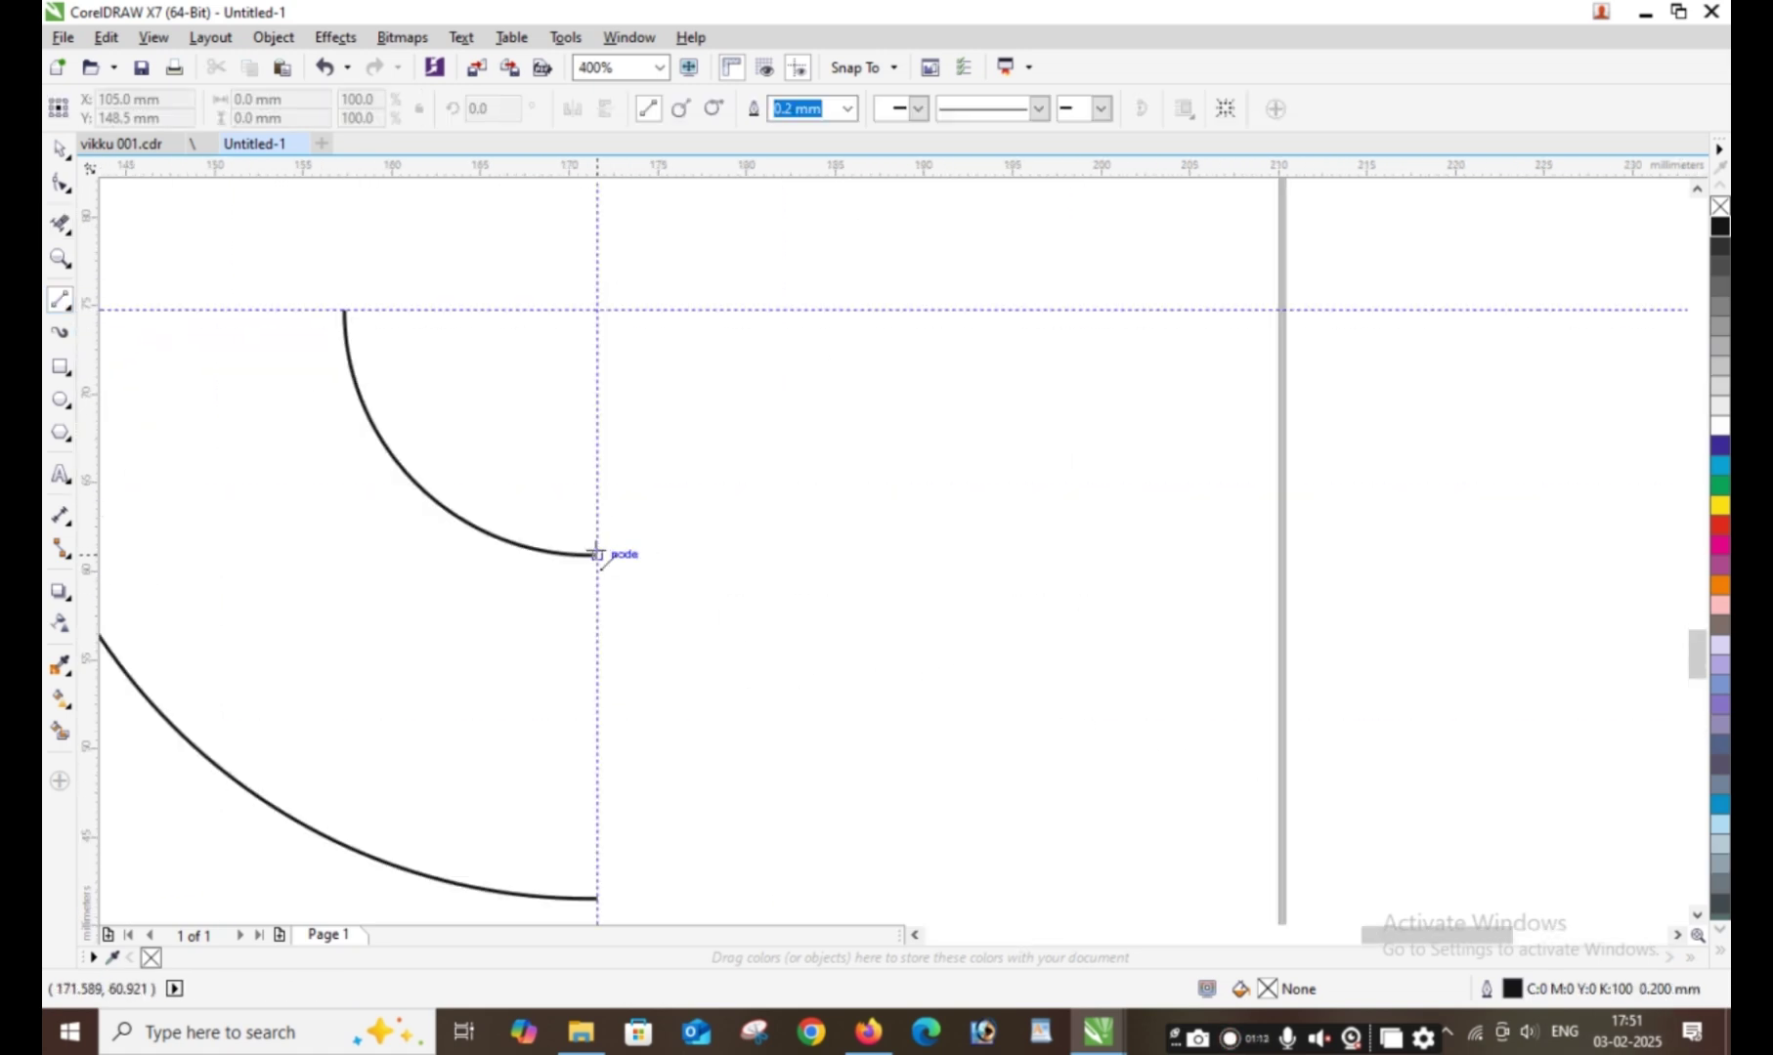
drag(596, 554, 597, 807)
scroll(606, 799, up, 1)
scroll(524, 678, down, 2)
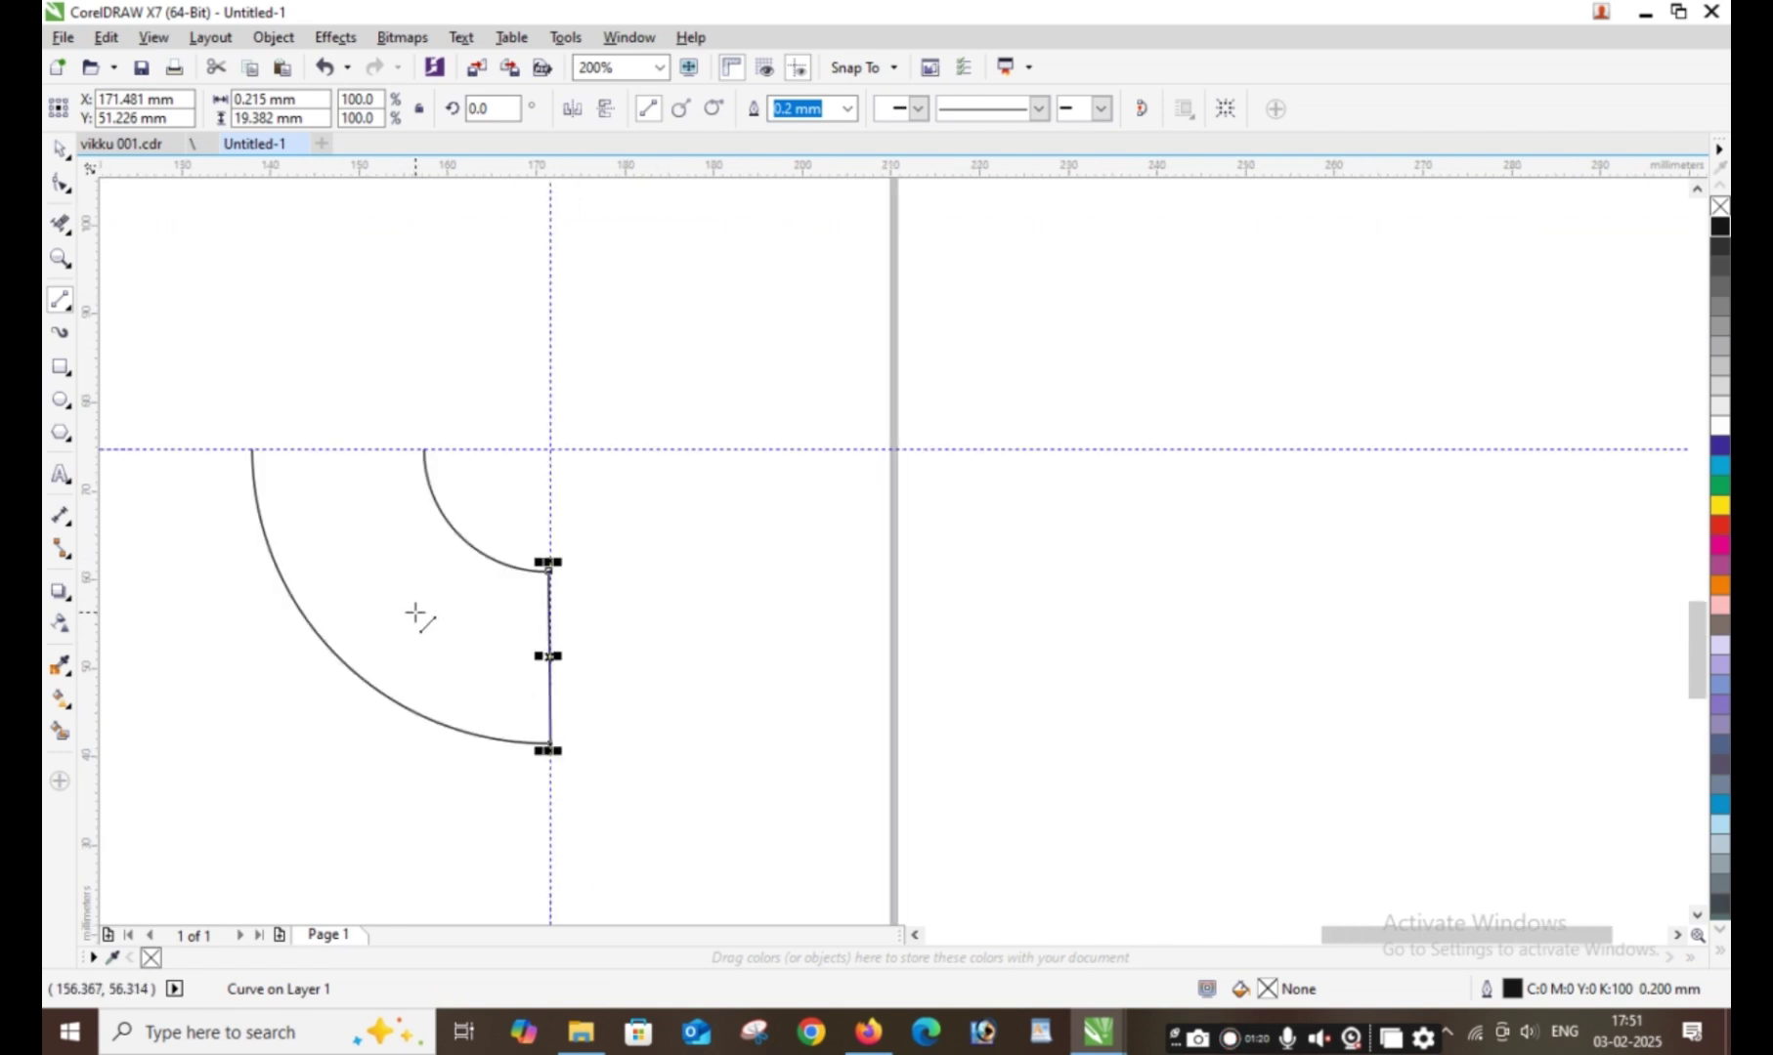
scroll(240, 471, up, 3)
drag(297, 355, 753, 355)
scroll(681, 388, down, 4)
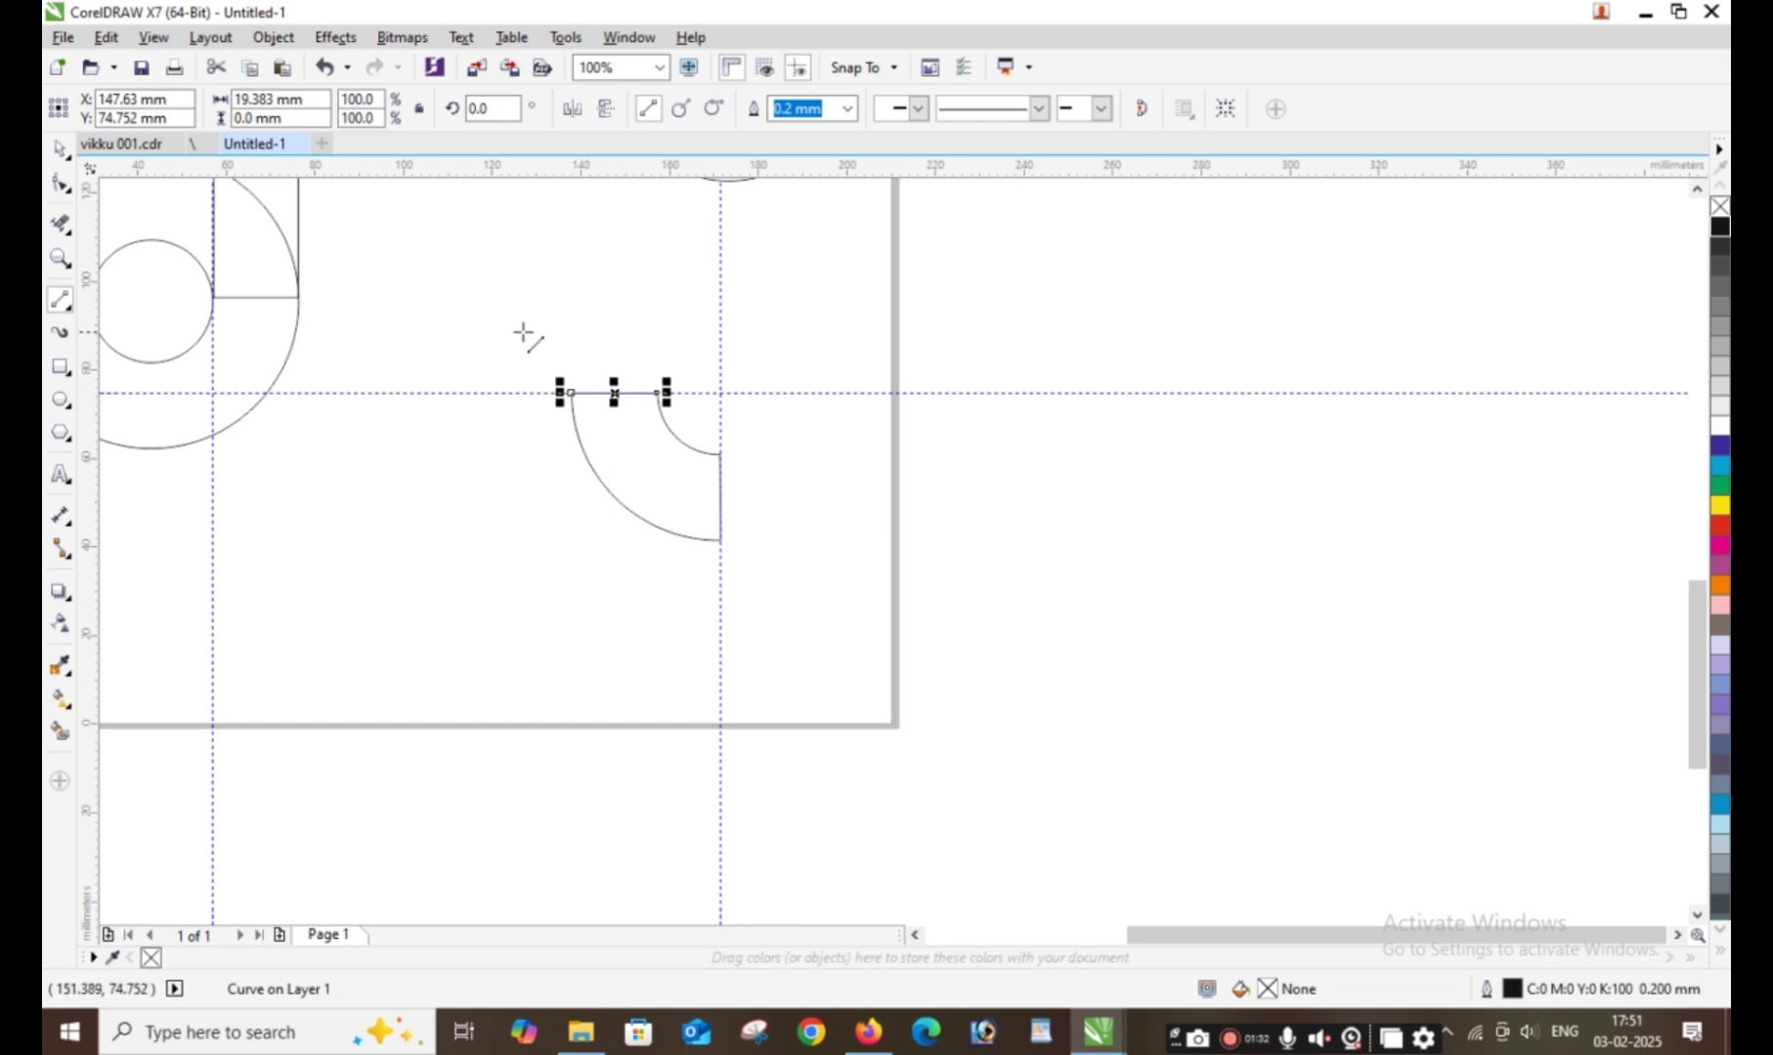
- Select all parts of the closed quarter ring and move them over the upper end of the tall rectangle
click(57, 152)
drag(434, 325, 842, 591)
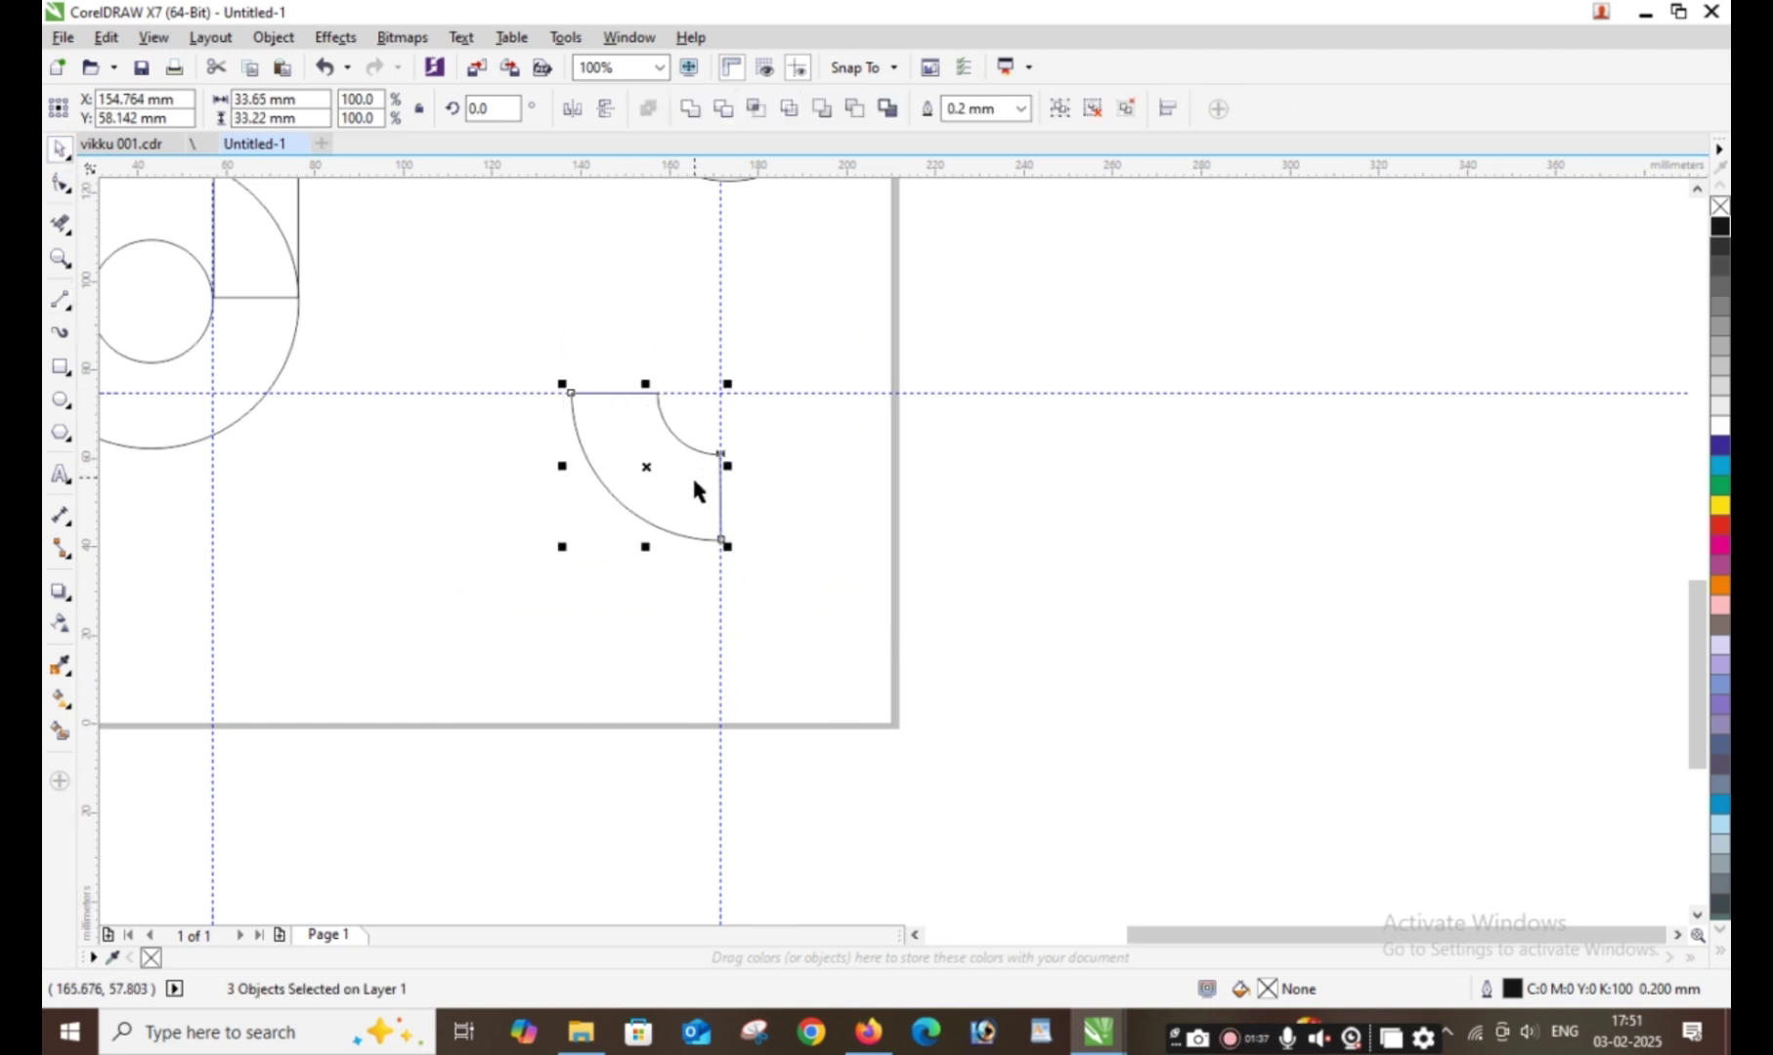
drag(635, 460, 466, 315)
scroll(465, 314, down, 3)
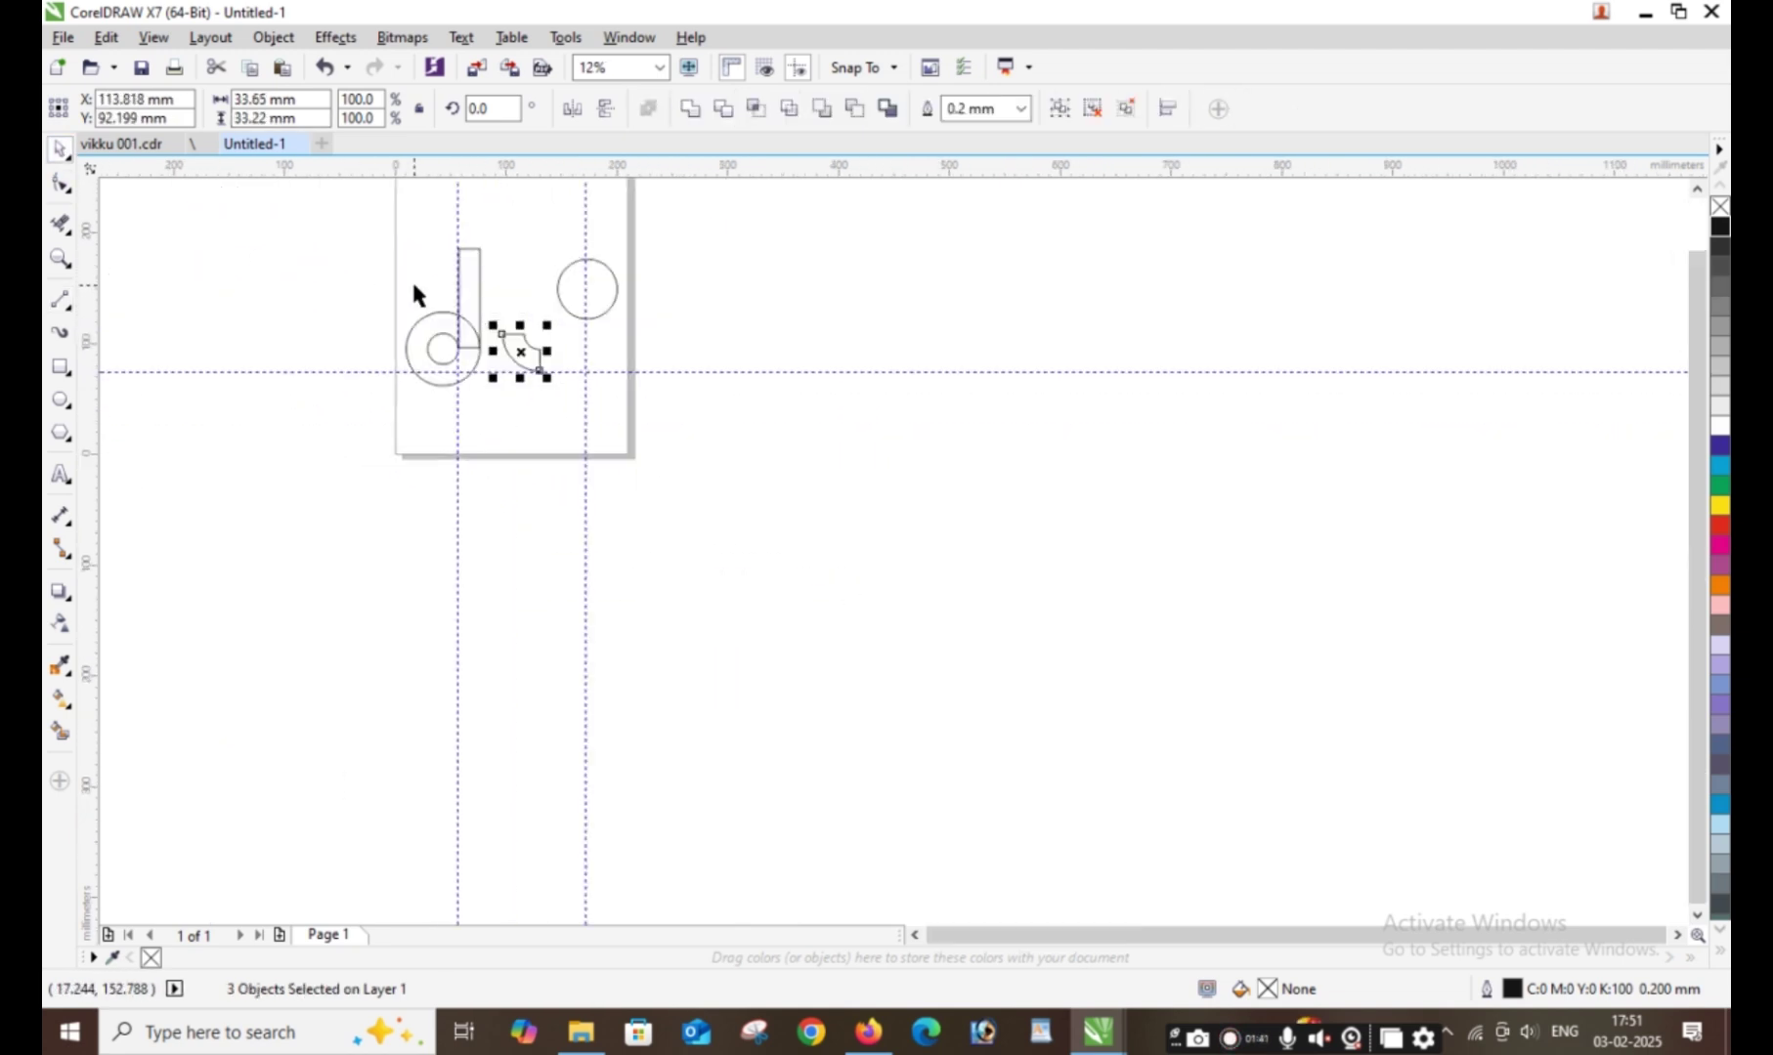
scroll(412, 289, up, 3)
scroll(817, 531, down, 2)
drag(811, 515, 778, 441)
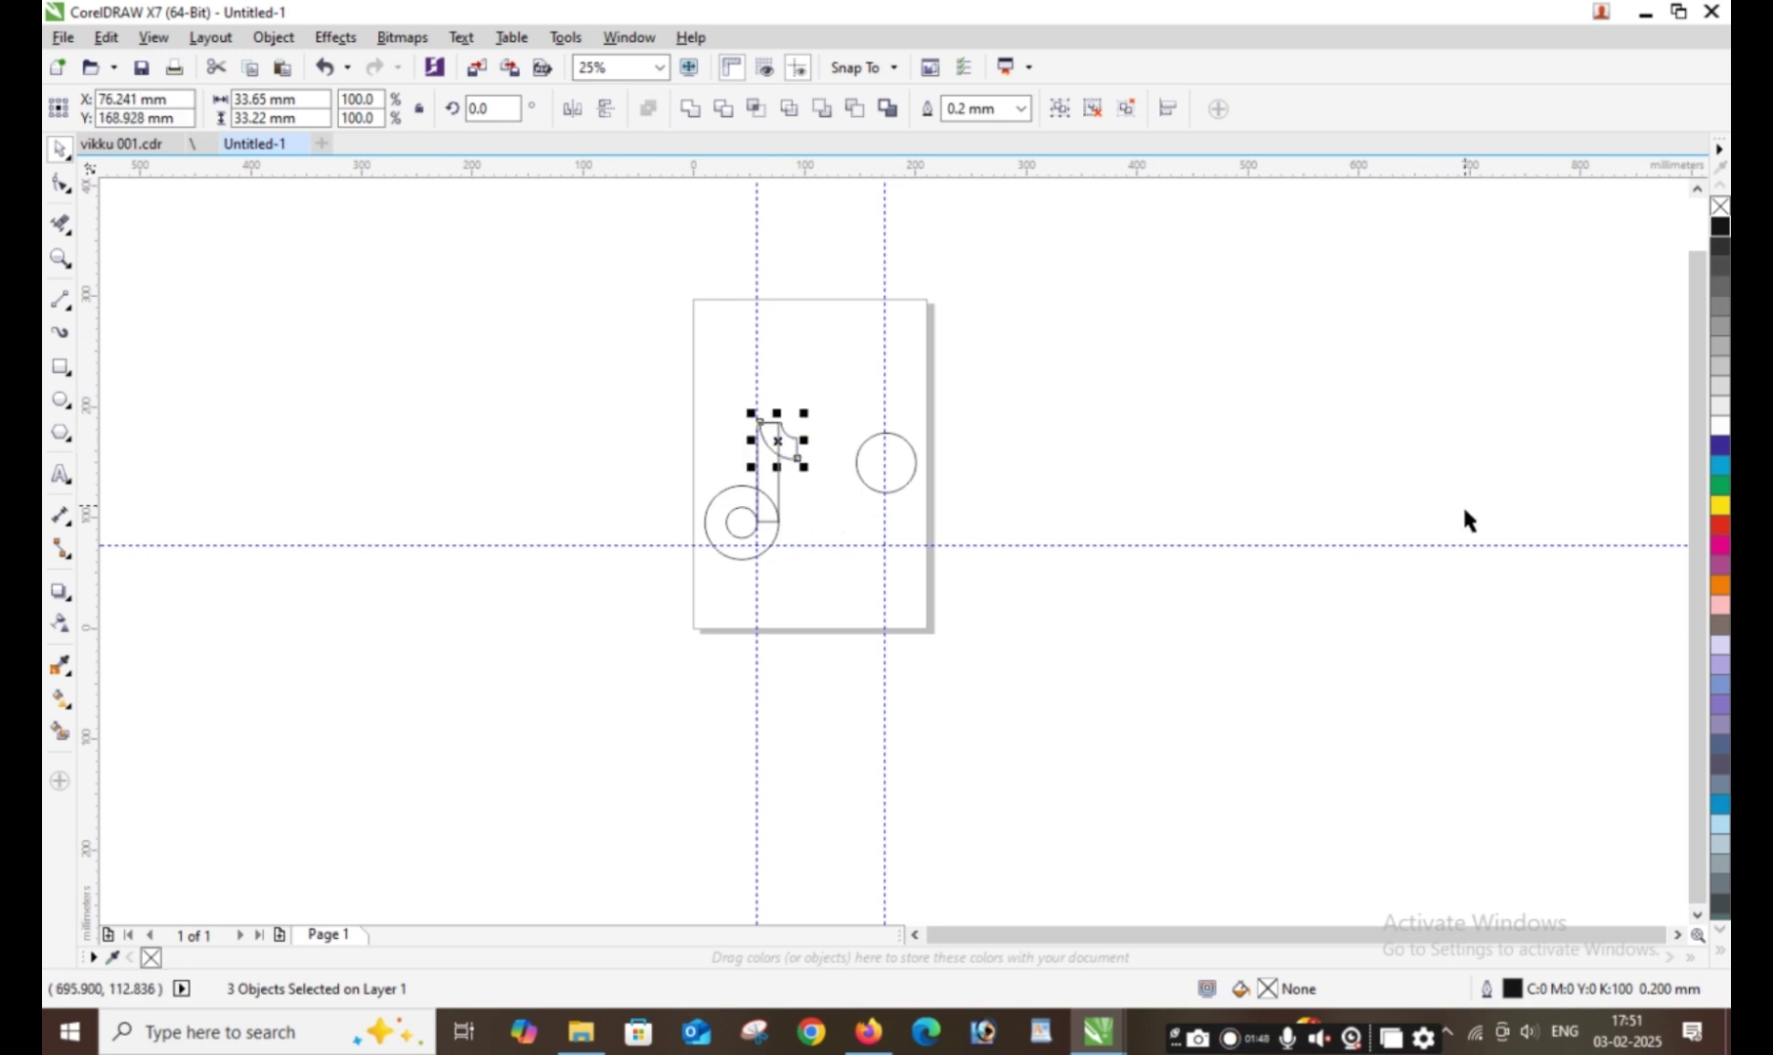
- Align the quarter ring's upper-left corner precisely with the rectangle's top-left corner, nudging it slightly right and up
scroll(819, 467, up, 2)
drag(598, 367, 582, 335)
scroll(588, 356, up, 2)
scroll(587, 347, down, 2)
scroll(581, 332, up, 2)
key(Right)
key(Right)
key(Up)
scroll(580, 337, down, 2)
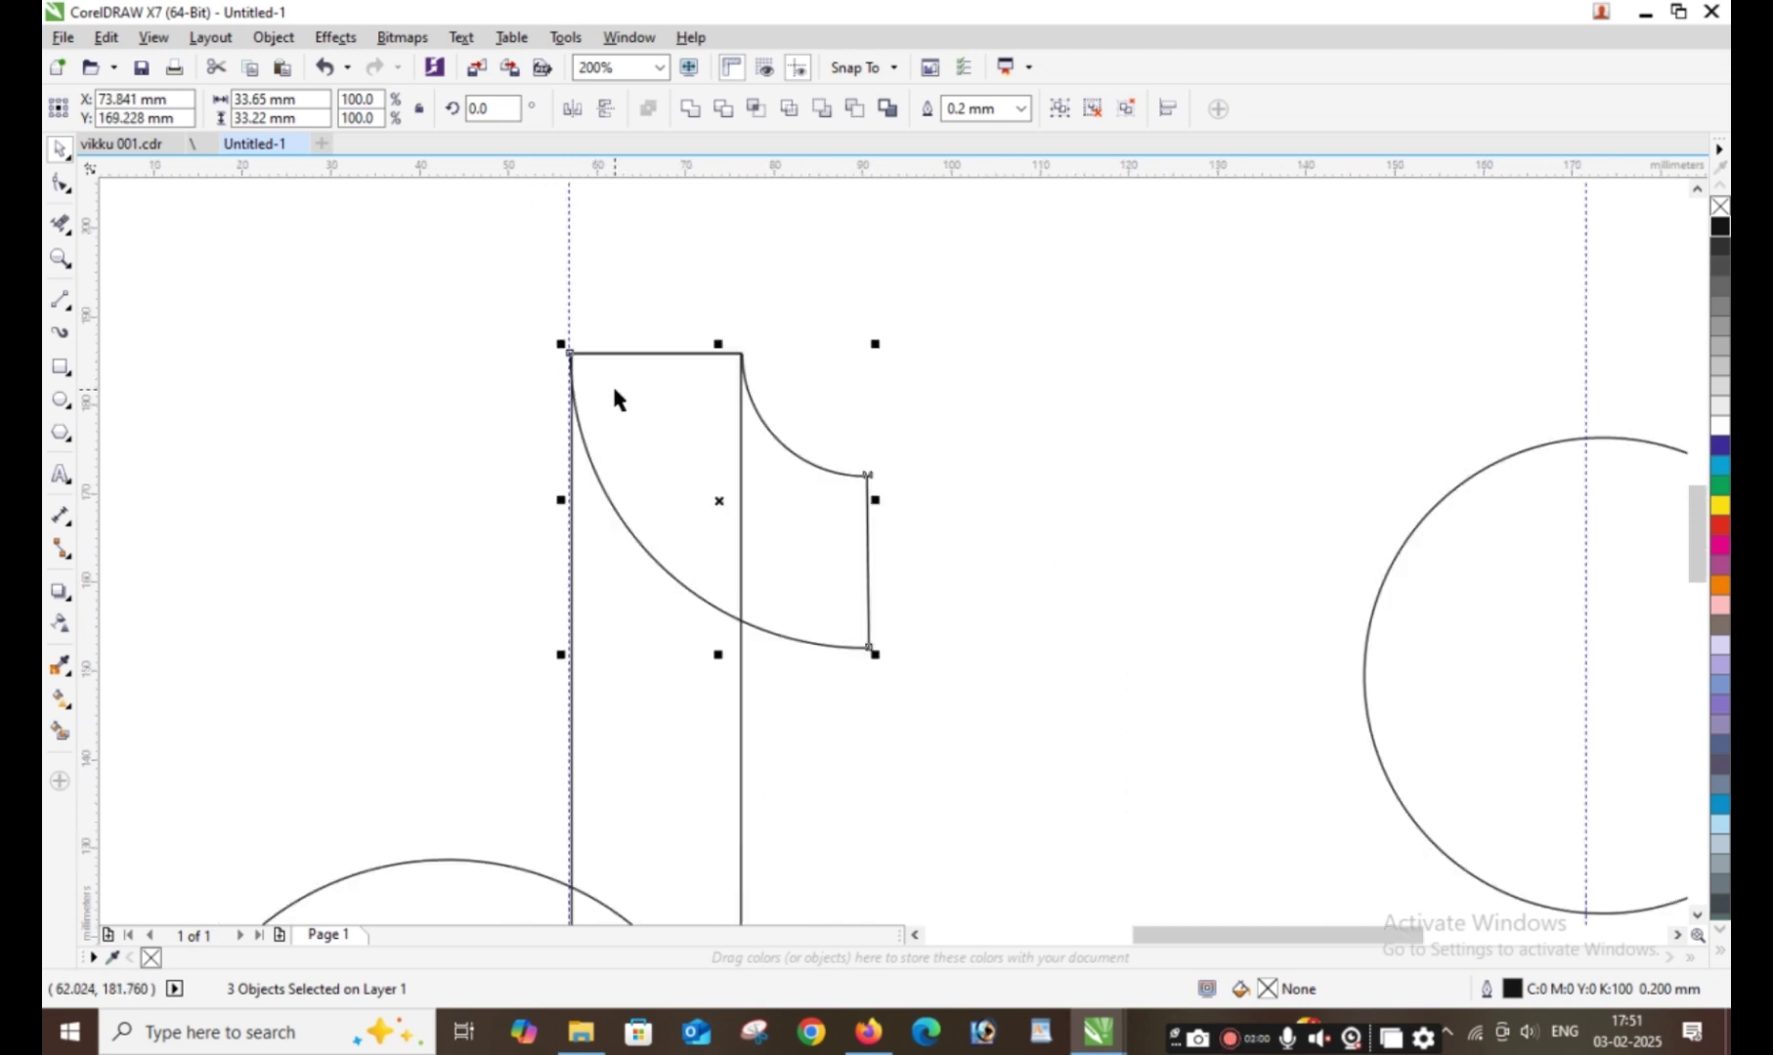
- Remove the overlapping inner segments of the quarter ring, rectangle and outer circle with Virtual Segment Delete, keeping one note-shaped outline
click(60, 223)
mouse_move(679, 445)
mouse_down()
mouse_move(629, 469)
mouse_move(681, 451)
mouse_up()
scroll(664, 464, down, 1)
drag(642, 605, 616, 596)
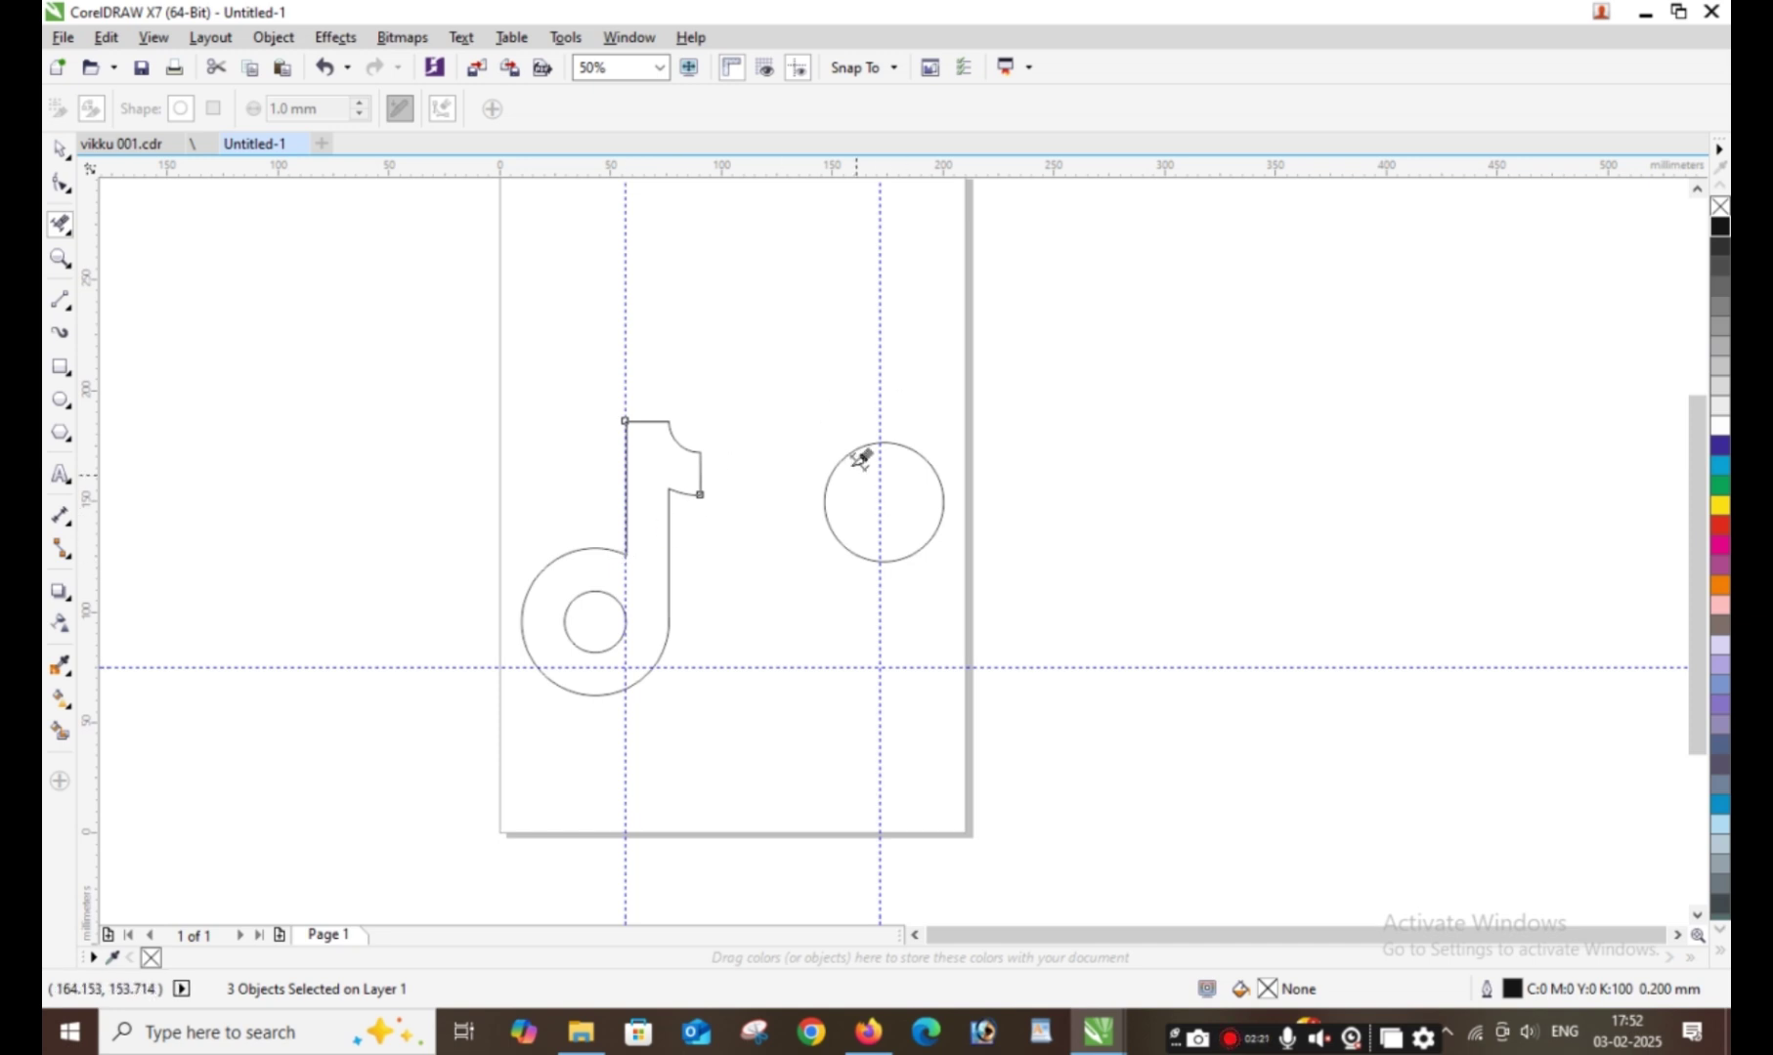
- Delete the spare circle beside the note outline with Virtual Segment Delete and deselect everything
mouse_move(900, 430)
mouse_down()
mouse_move(879, 443)
mouse_move(866, 419)
mouse_up()
click(60, 146)
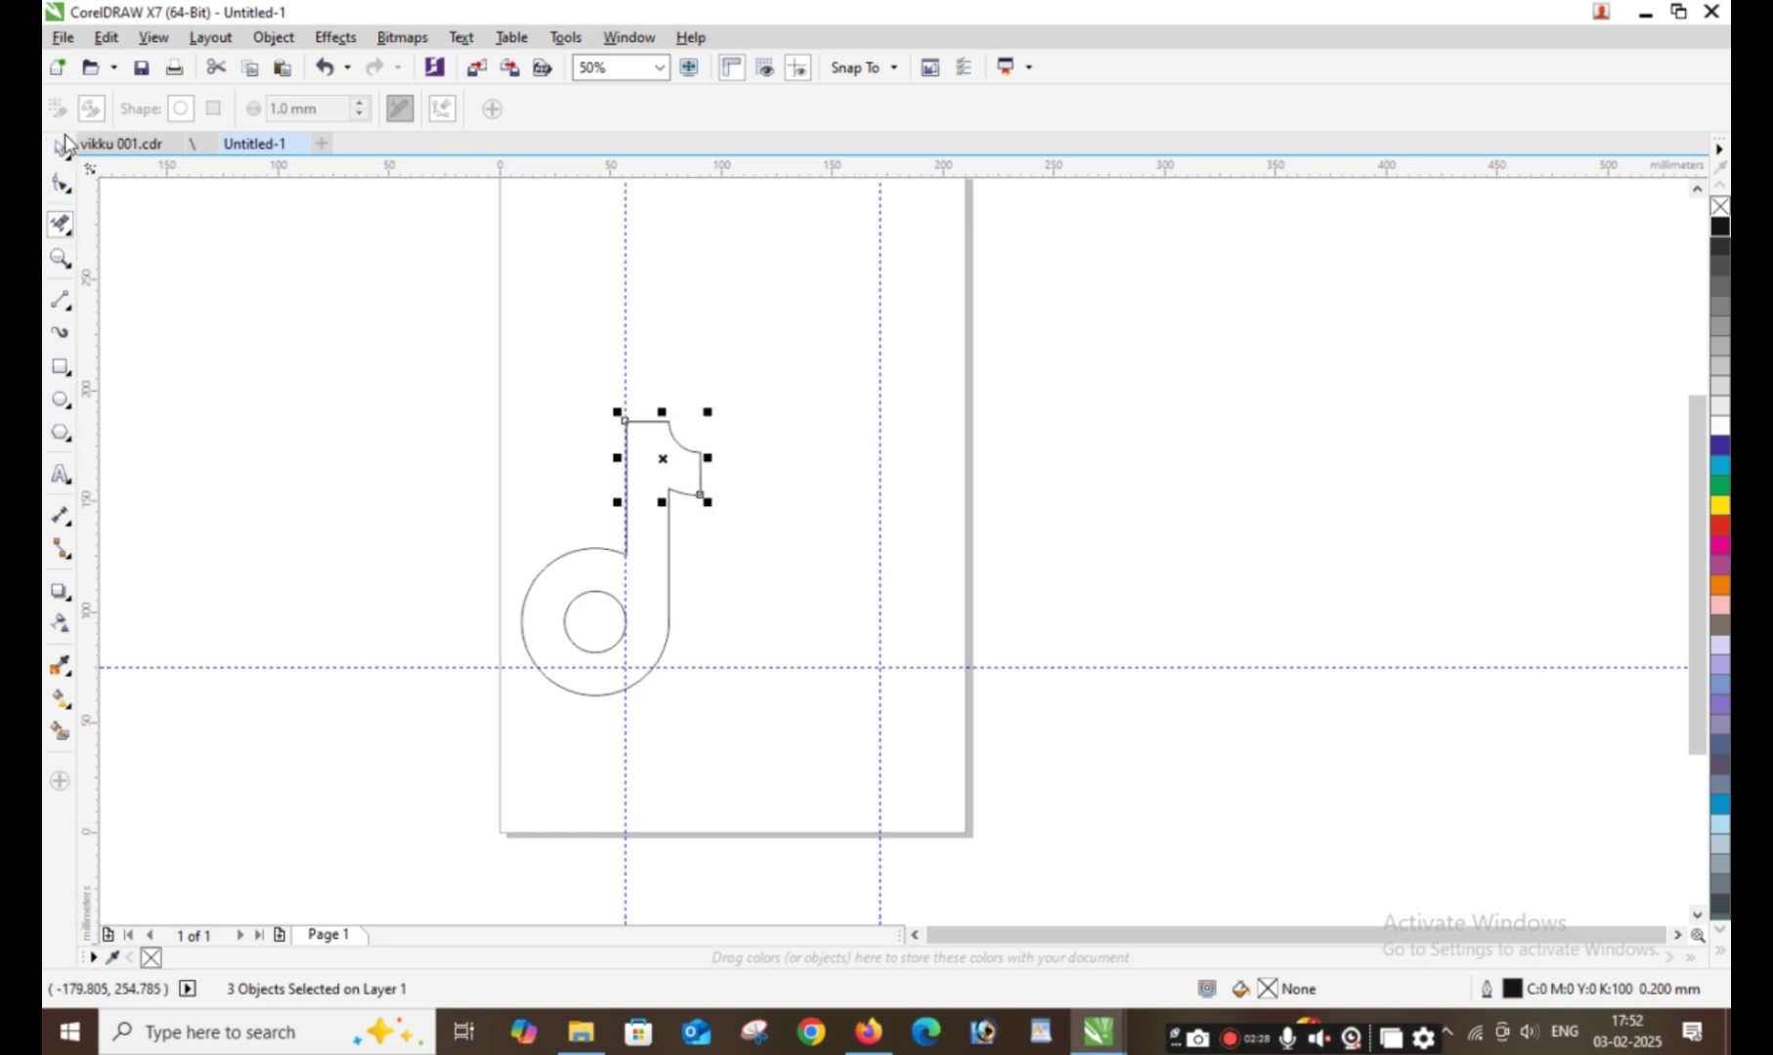
click(1119, 668)
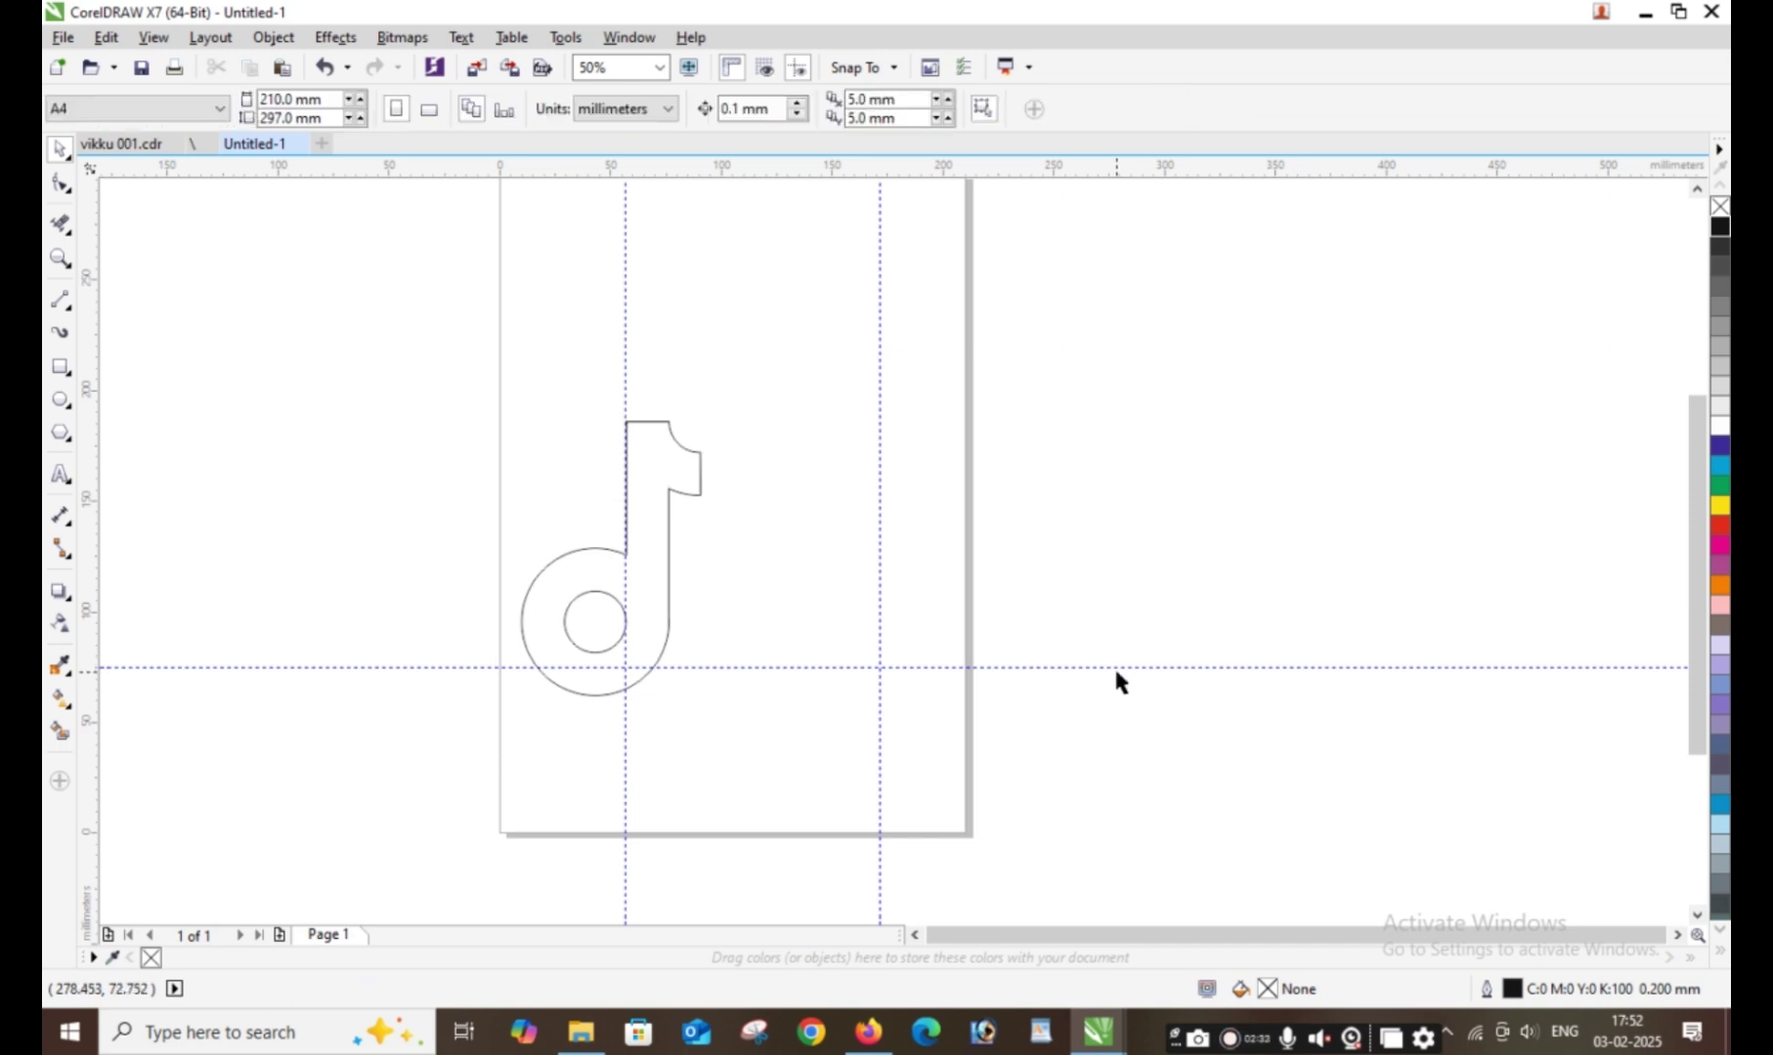
- Delete the horizontal guideline and both vertical guidelines from the page
click(1133, 667)
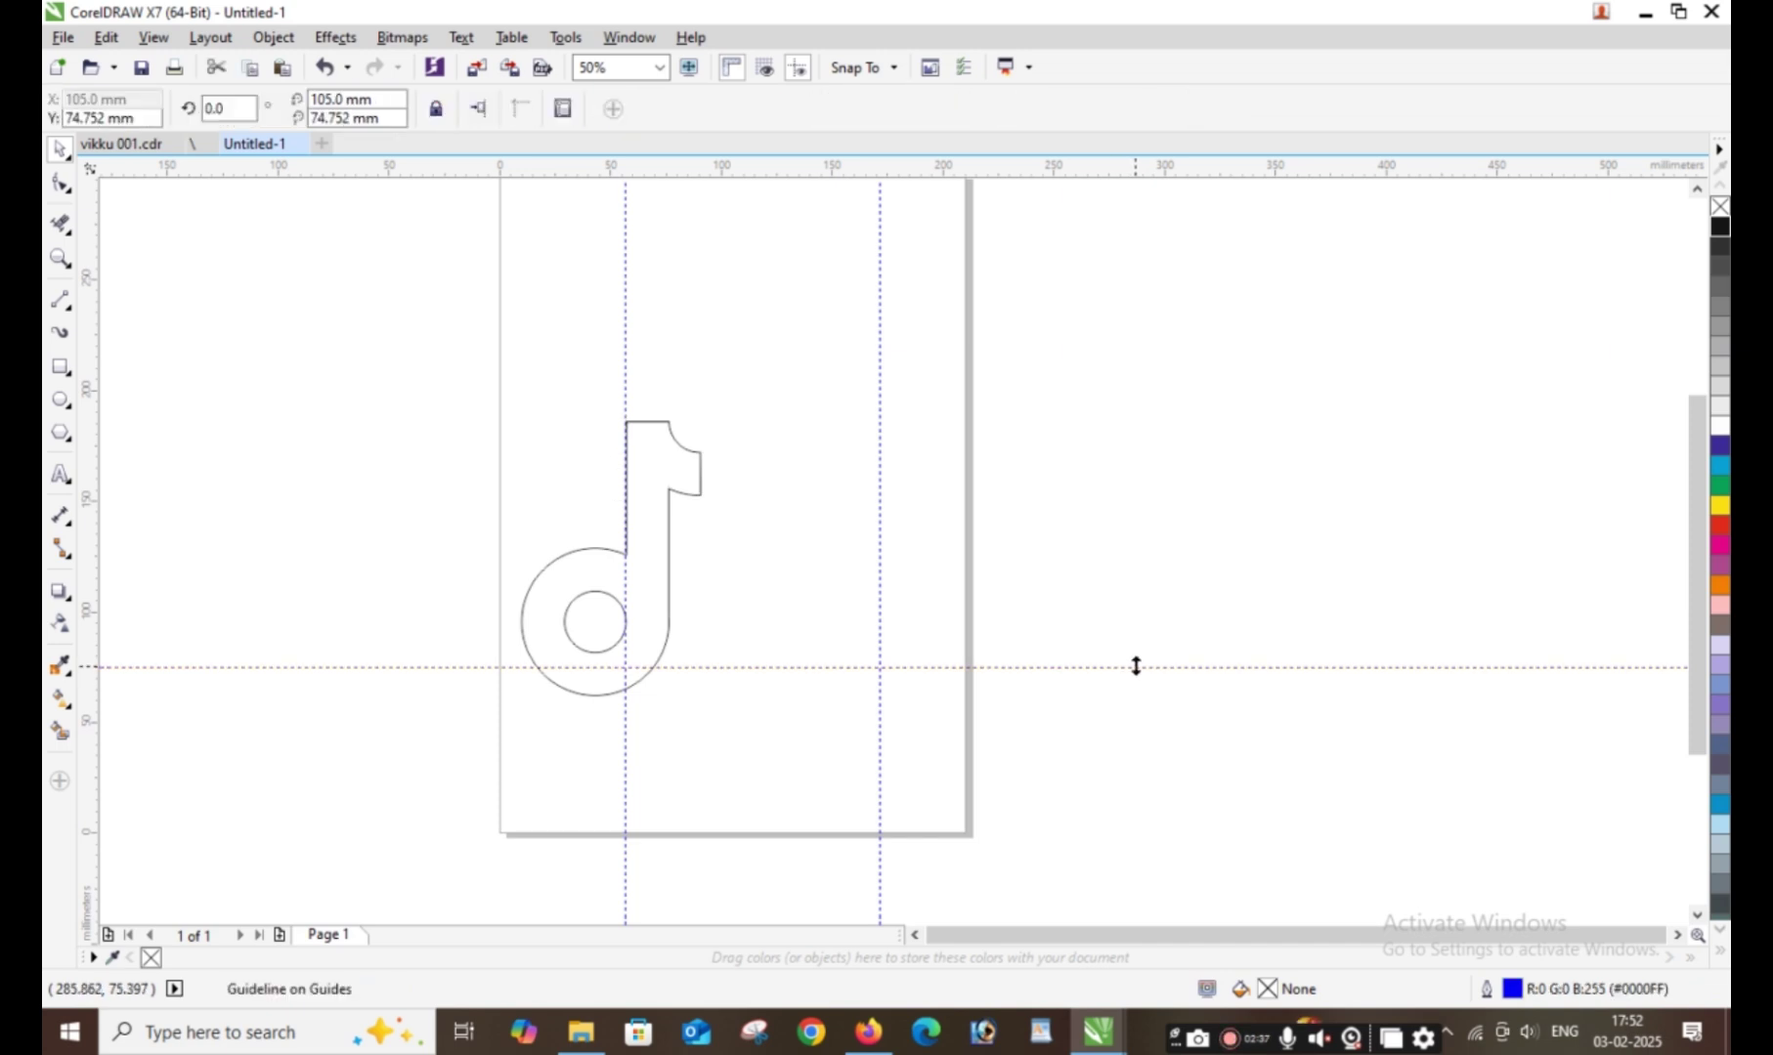
key(Delete)
click(880, 640)
key(Delete)
click(624, 743)
key(Delete)
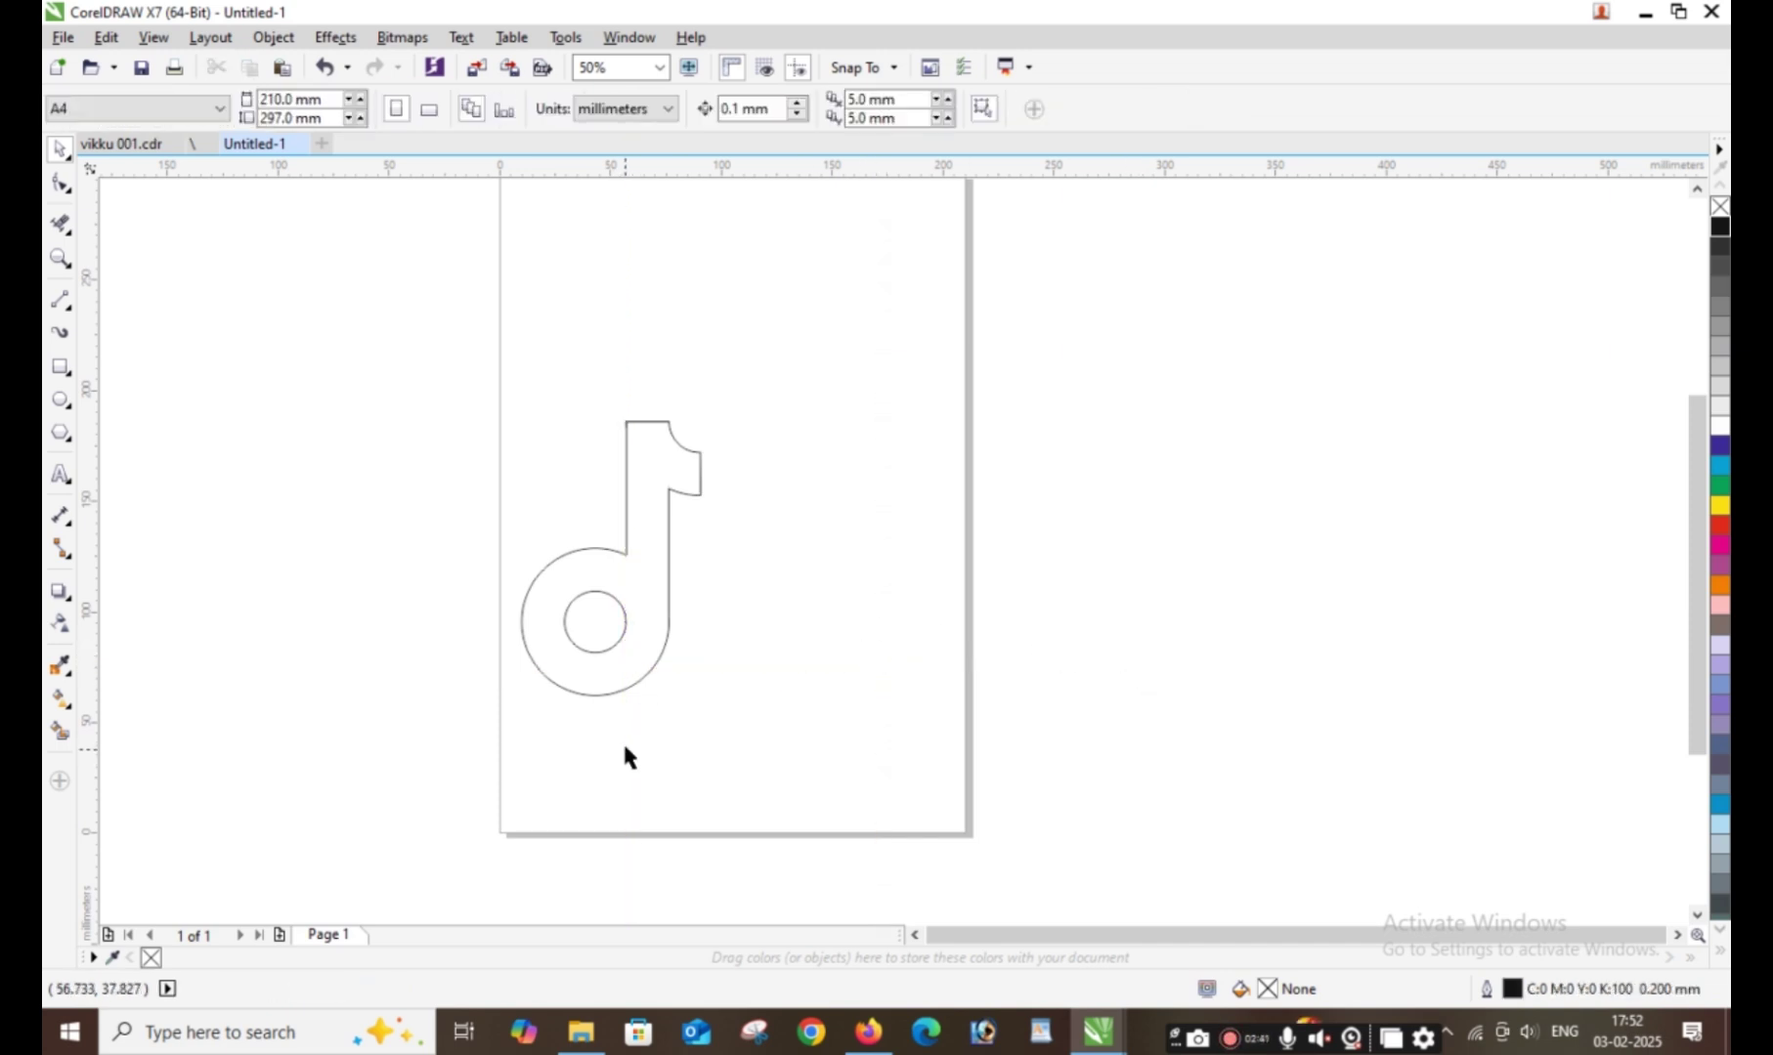
- Duplicate all parts of the note outline and place the copy slightly above and to the left of the original
drag(324, 296, 831, 677)
key(ctrl+d)
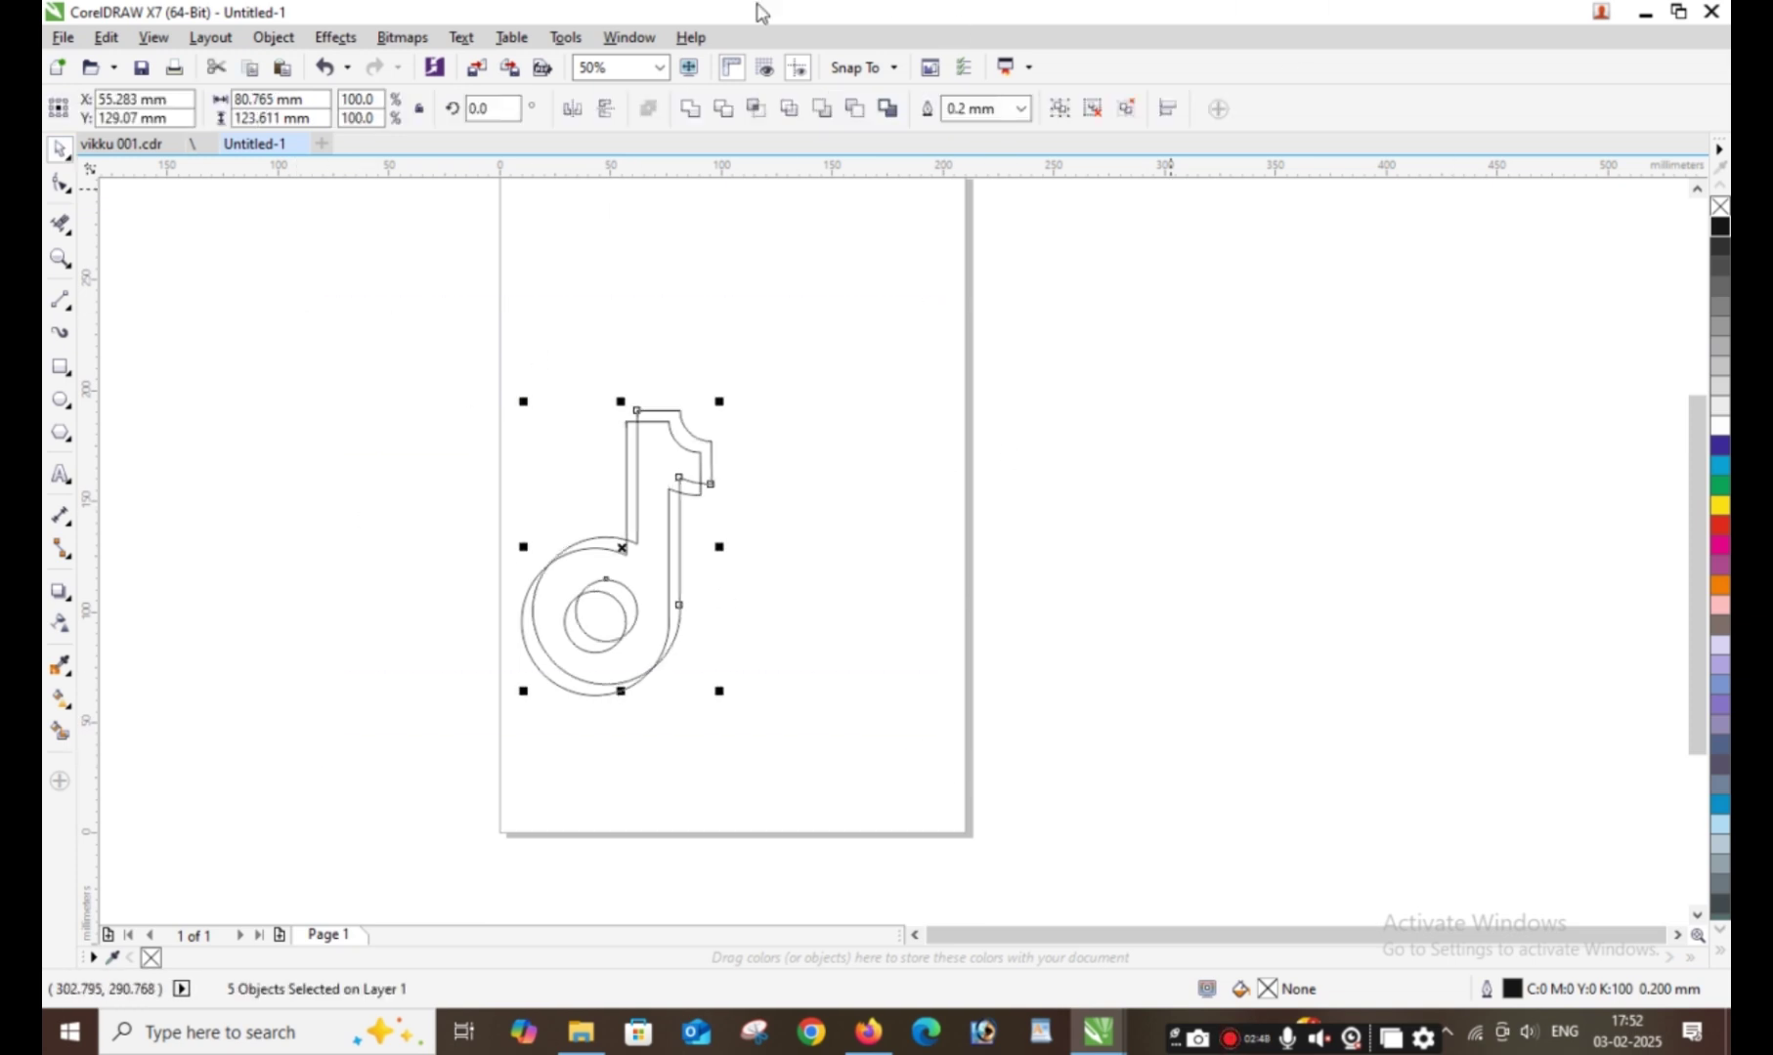
mouse_move(623, 548)
mouse_down()
mouse_move(601, 614)
mouse_move(641, 564)
mouse_move(583, 544)
mouse_move(611, 528)
mouse_up()
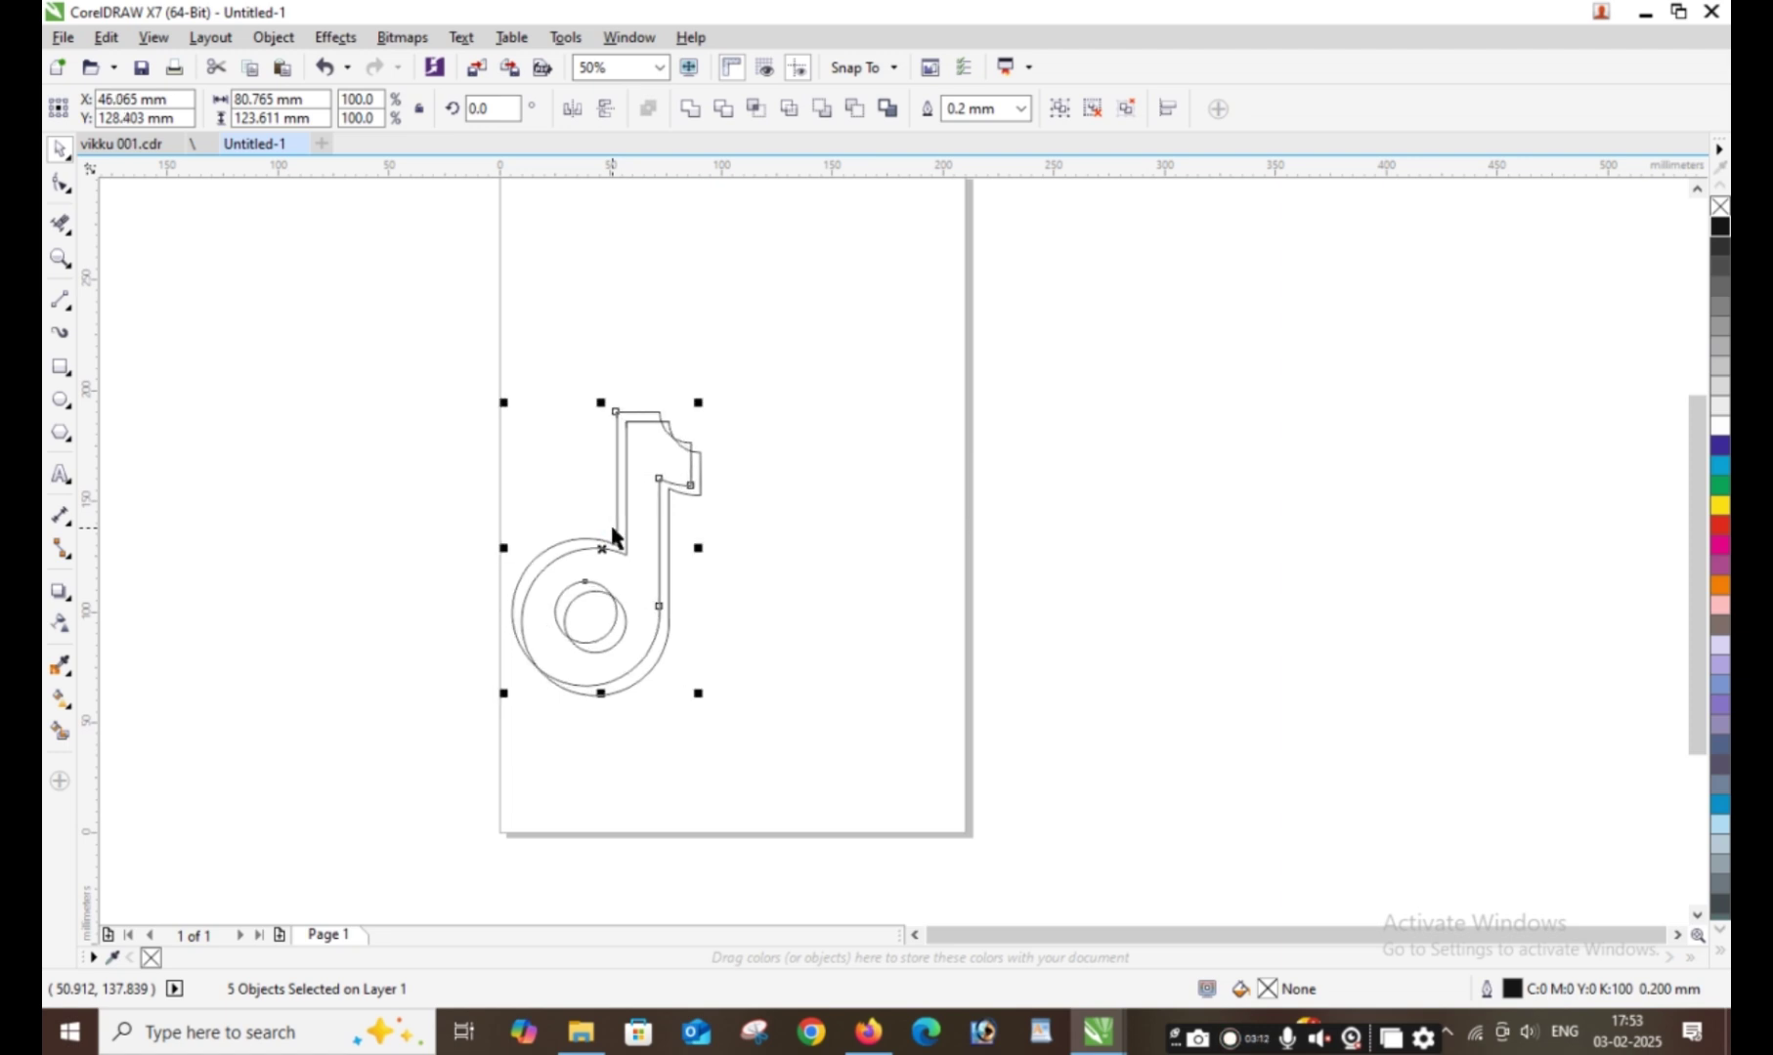
- Fine-tune the duplicate note's offset with 0.1 mm nudges, keeping its horizontal position and setting it about 0.9 mm lower
key(Down)
key(Down)
key(Down)
key(Right)
key(Right)
key(Right)
key(Right)
key(Right)
key(Right)
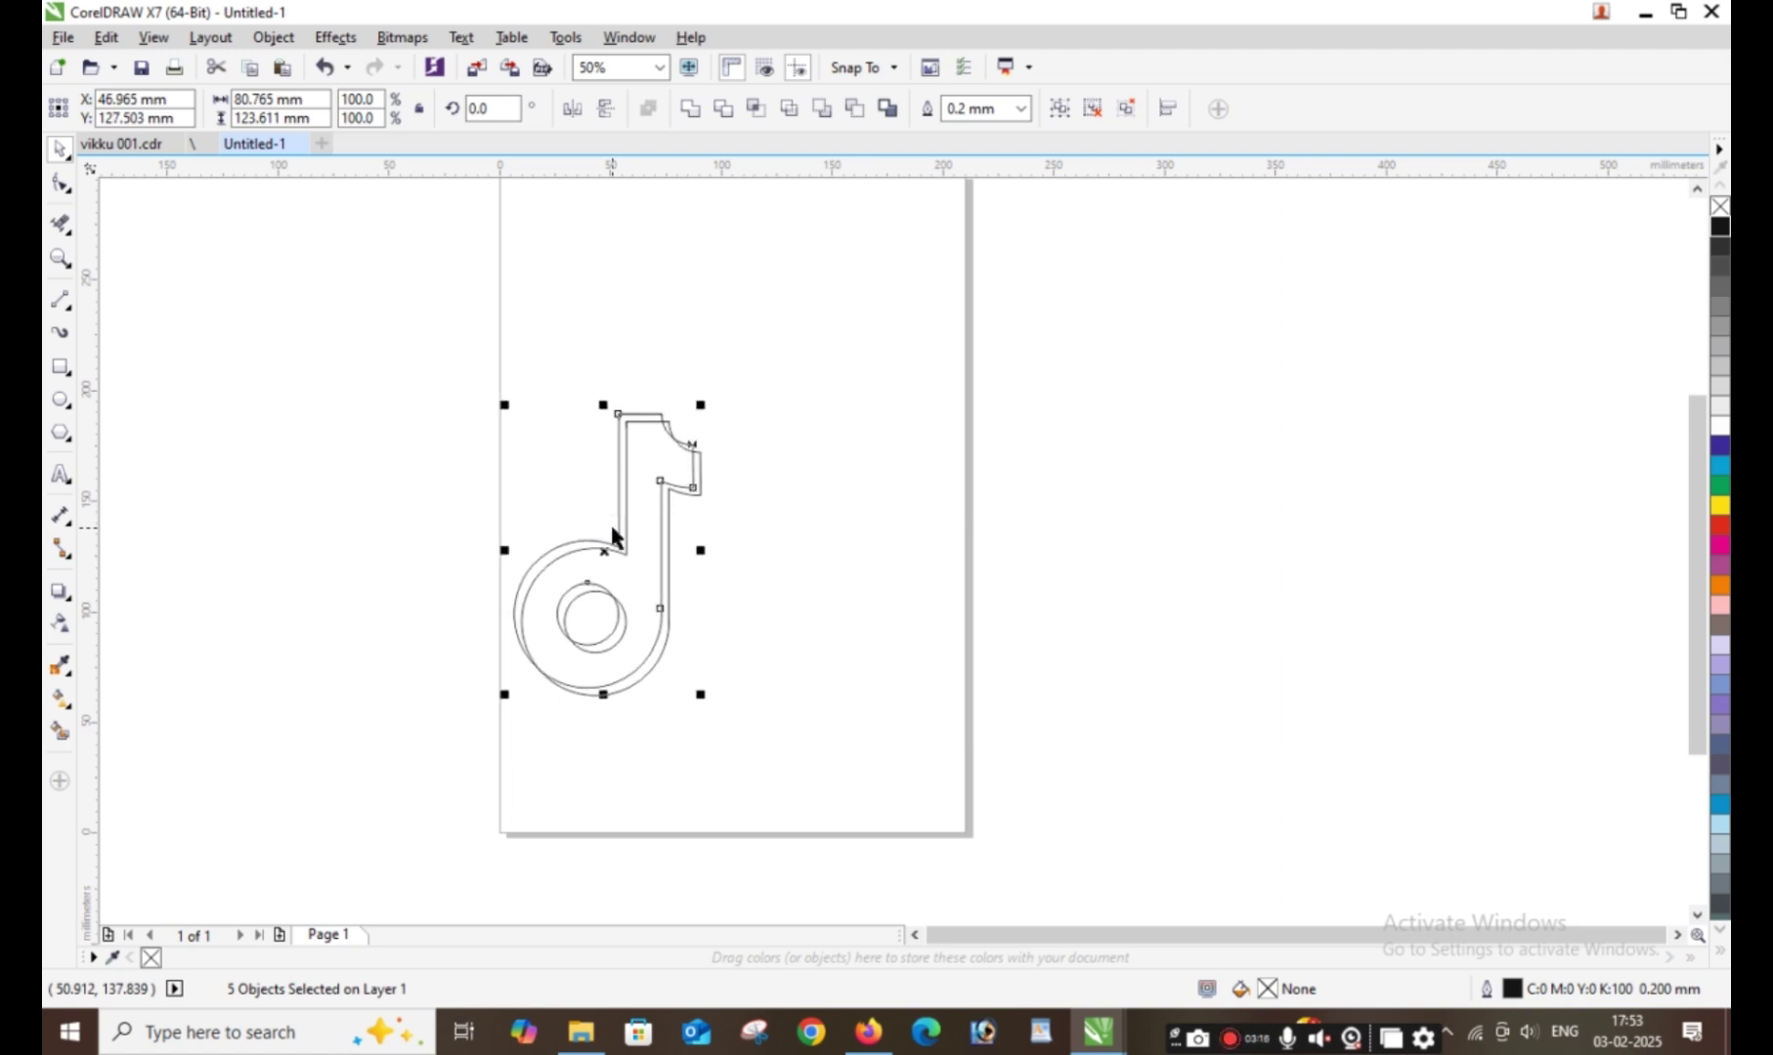
key(Down)
key(Down)
key(Down)
key(Down)
key(Down)
key(Down)
key(Down)
key(Down)
key(Down)
key(Down)
key(Down)
key(Down)
key(Down)
key(Down)
key(Down)
key(Down)
key(Down)
key(Down)
key(Down)
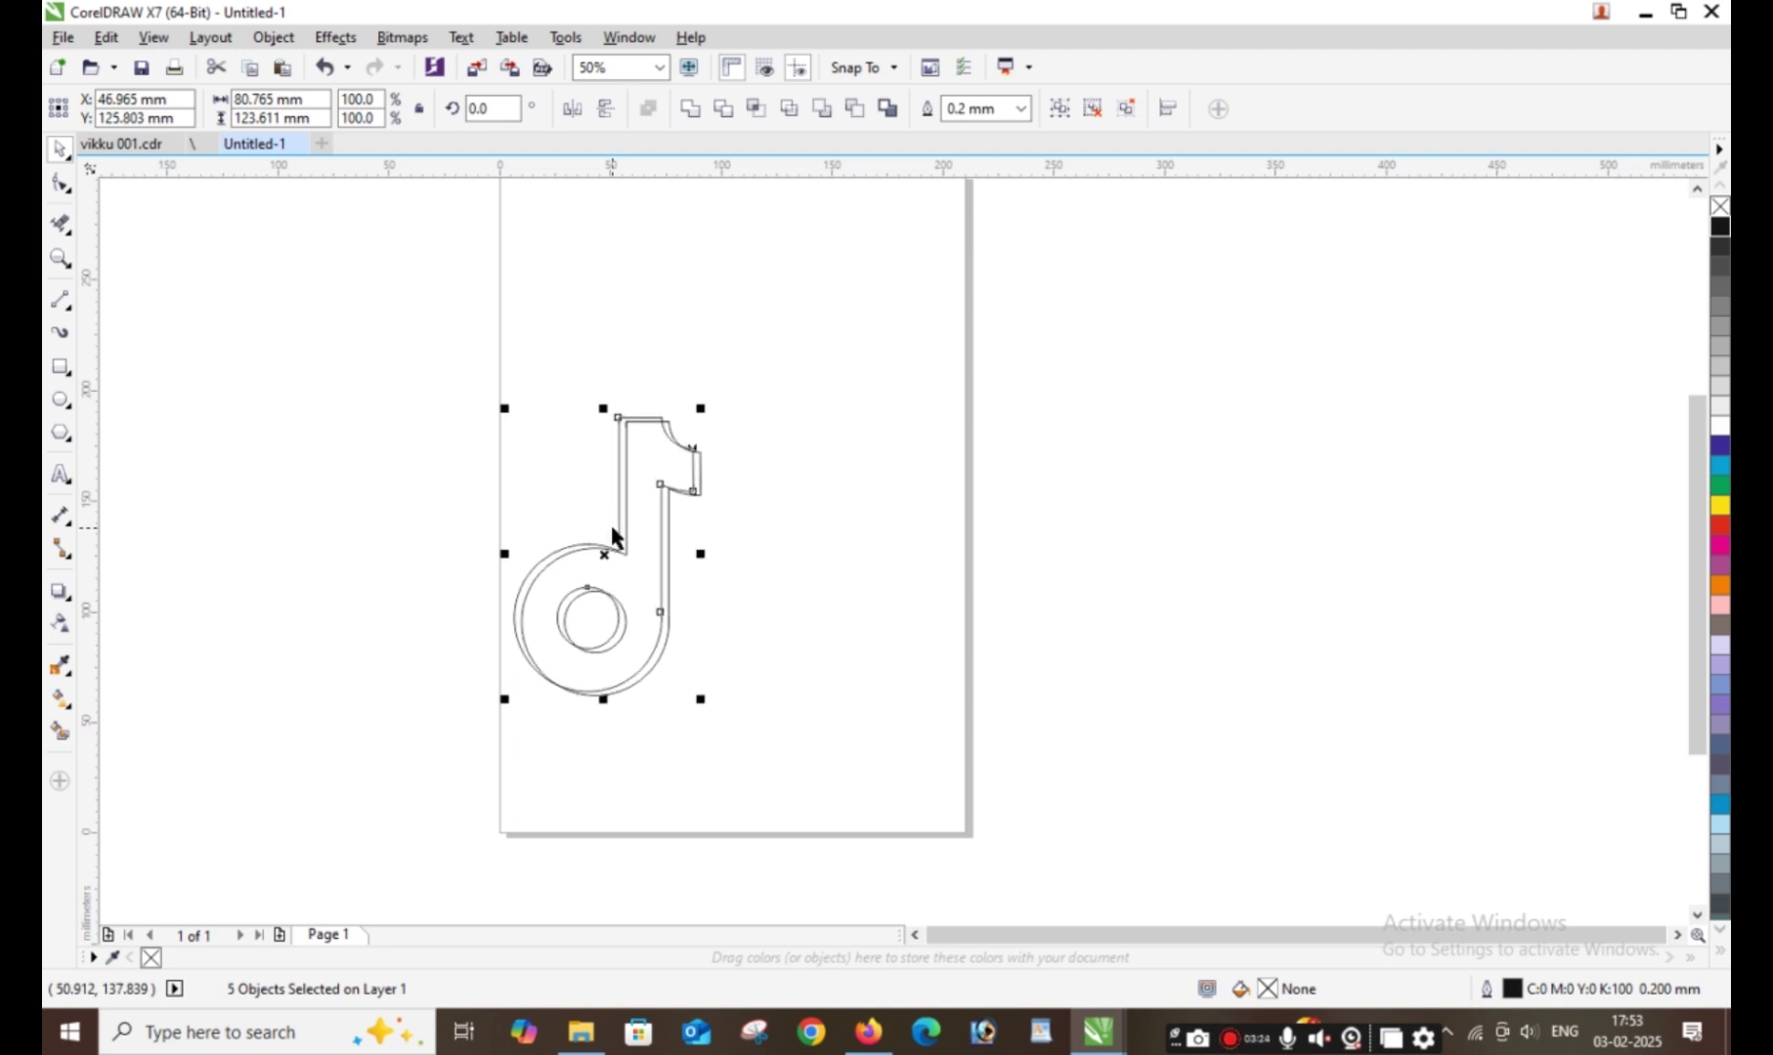
key(Left)
key(Left)
key(Left)
key(Left)
key(Left)
key(Left)
key(Left)
key(Left)
key(Left)
key(Up)
key(Up)
key(Up)
key(Up)
key(Up)
key(Up)
key(Up)
key(Up)
key(Up)
key(Up)
key(Up)
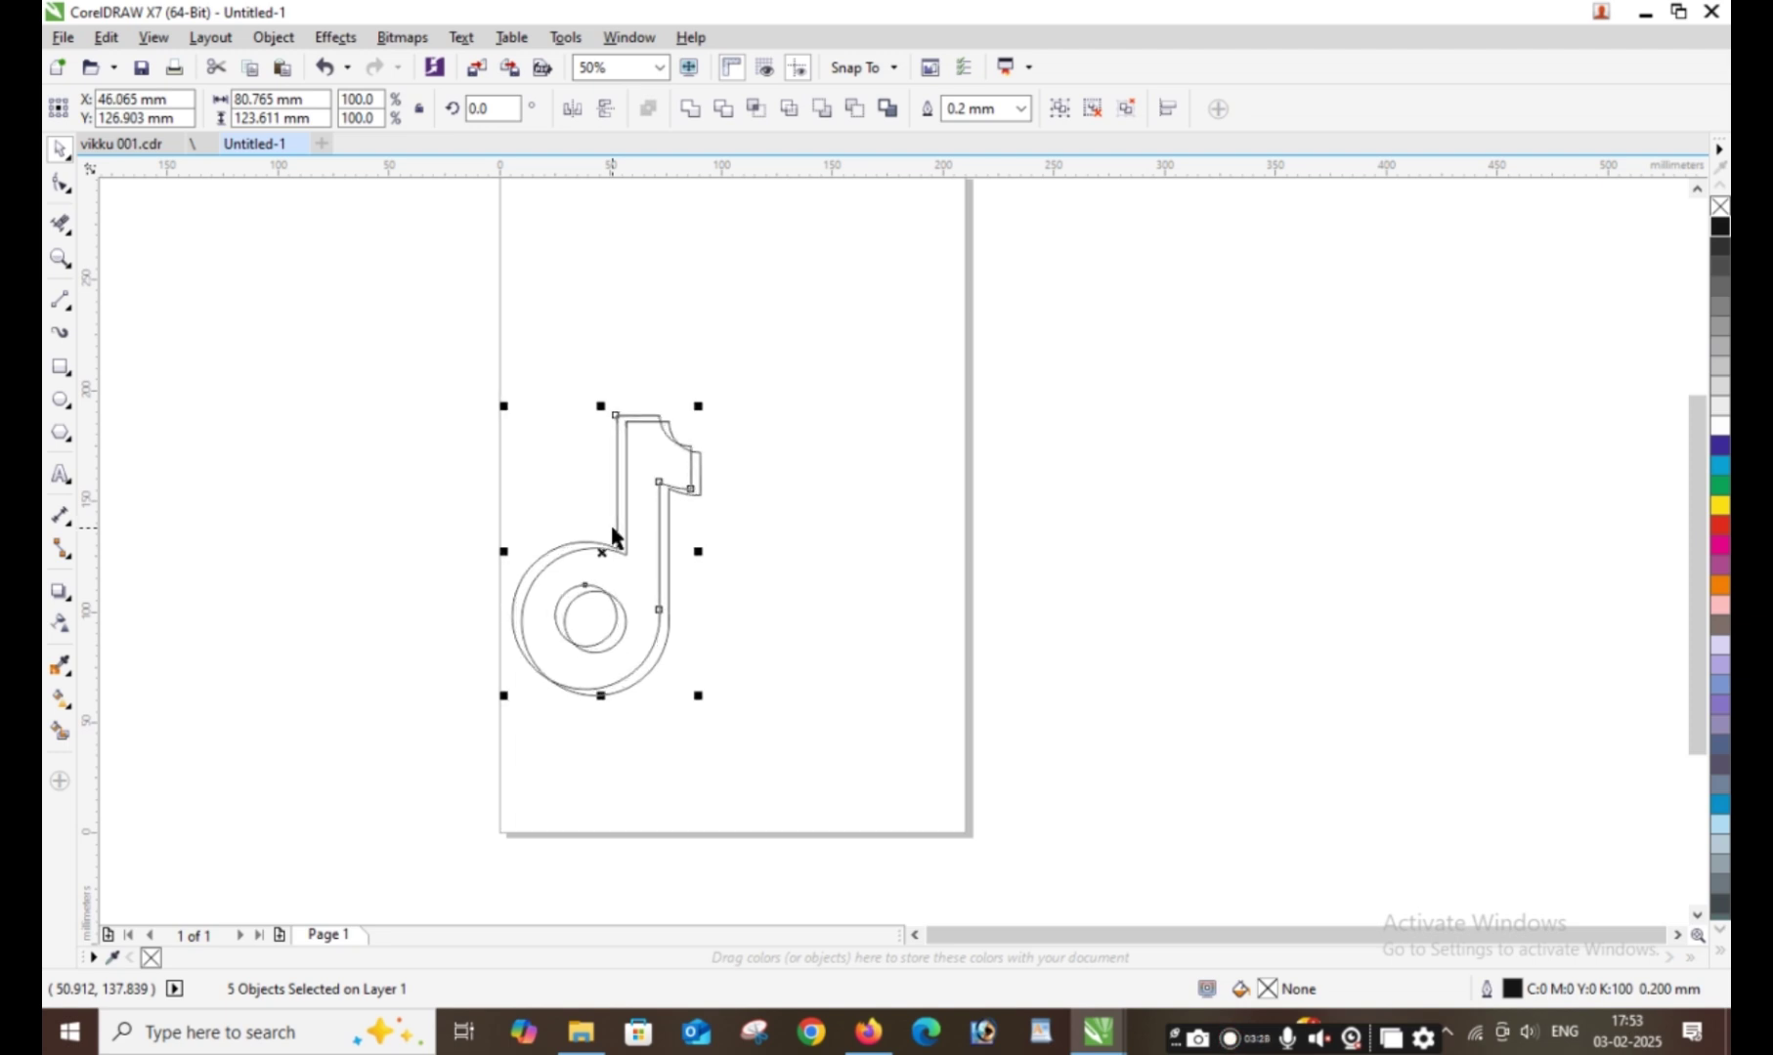
key(Up)
key(Up)
key(Up)
key(Up)
key(Up)
key(Up)
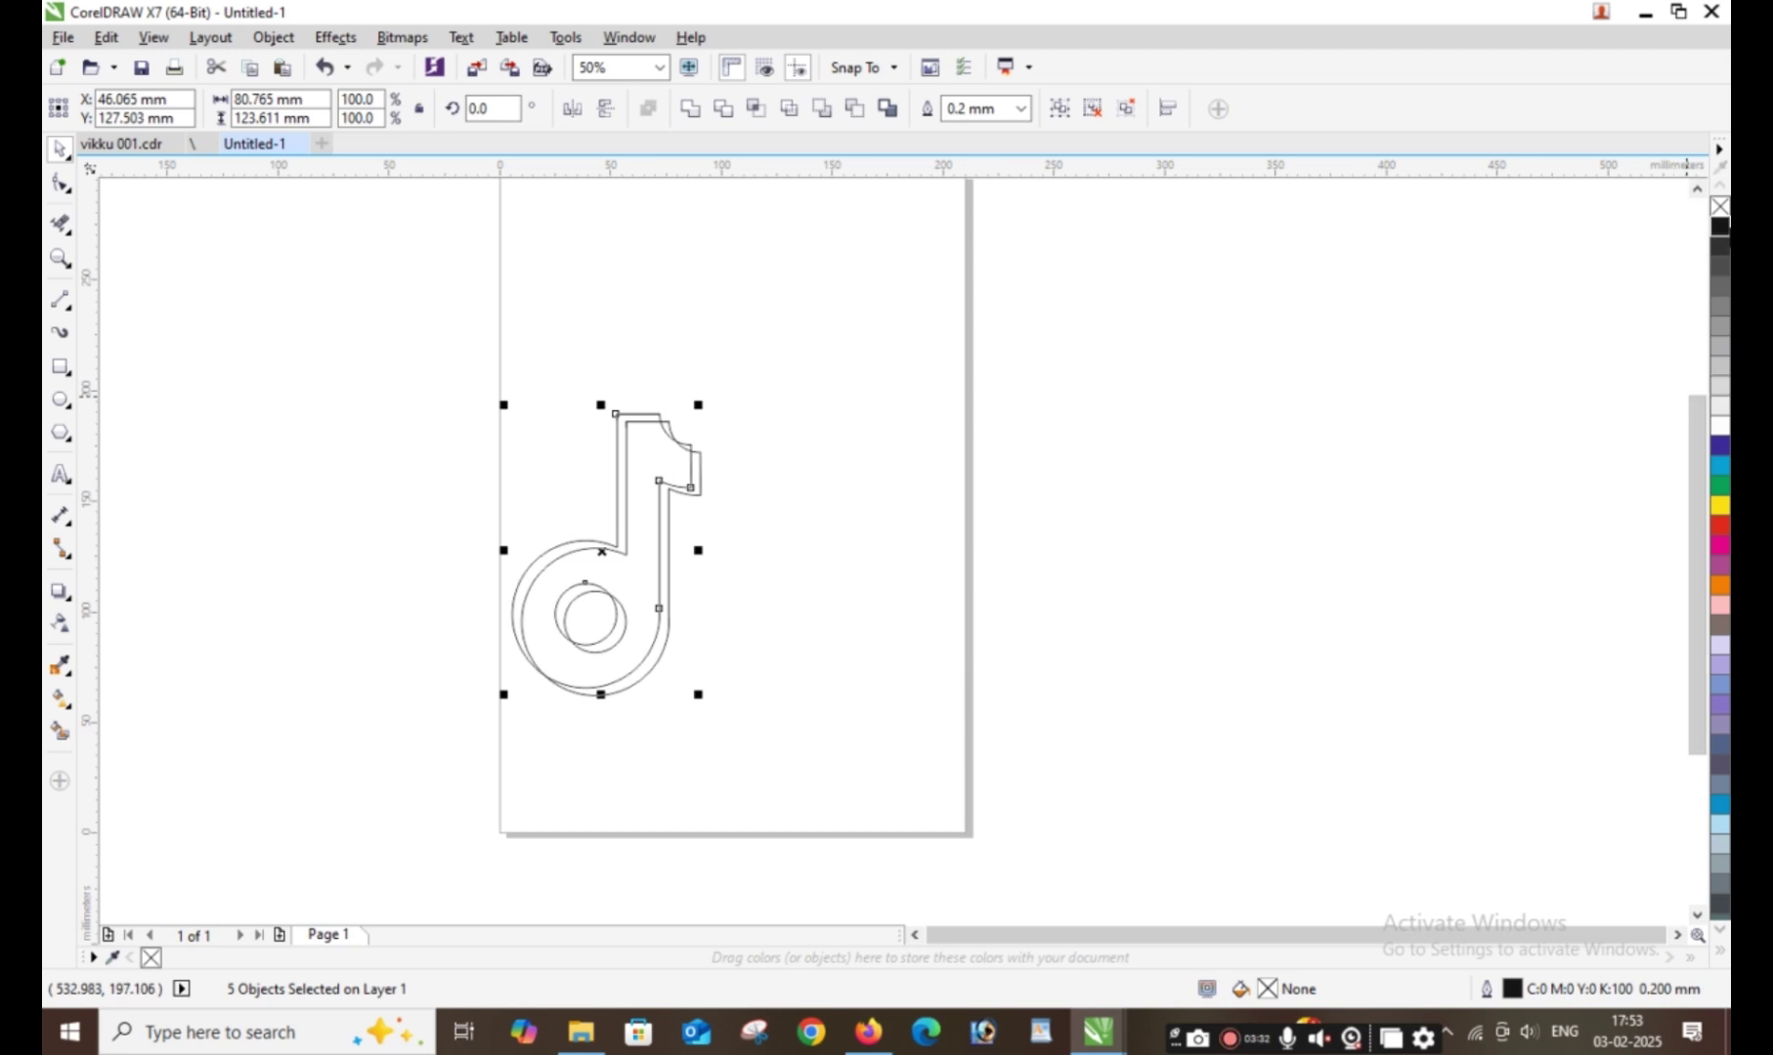
- Try a black fill on the selected duplicate note outline and undo it
click(1719, 227)
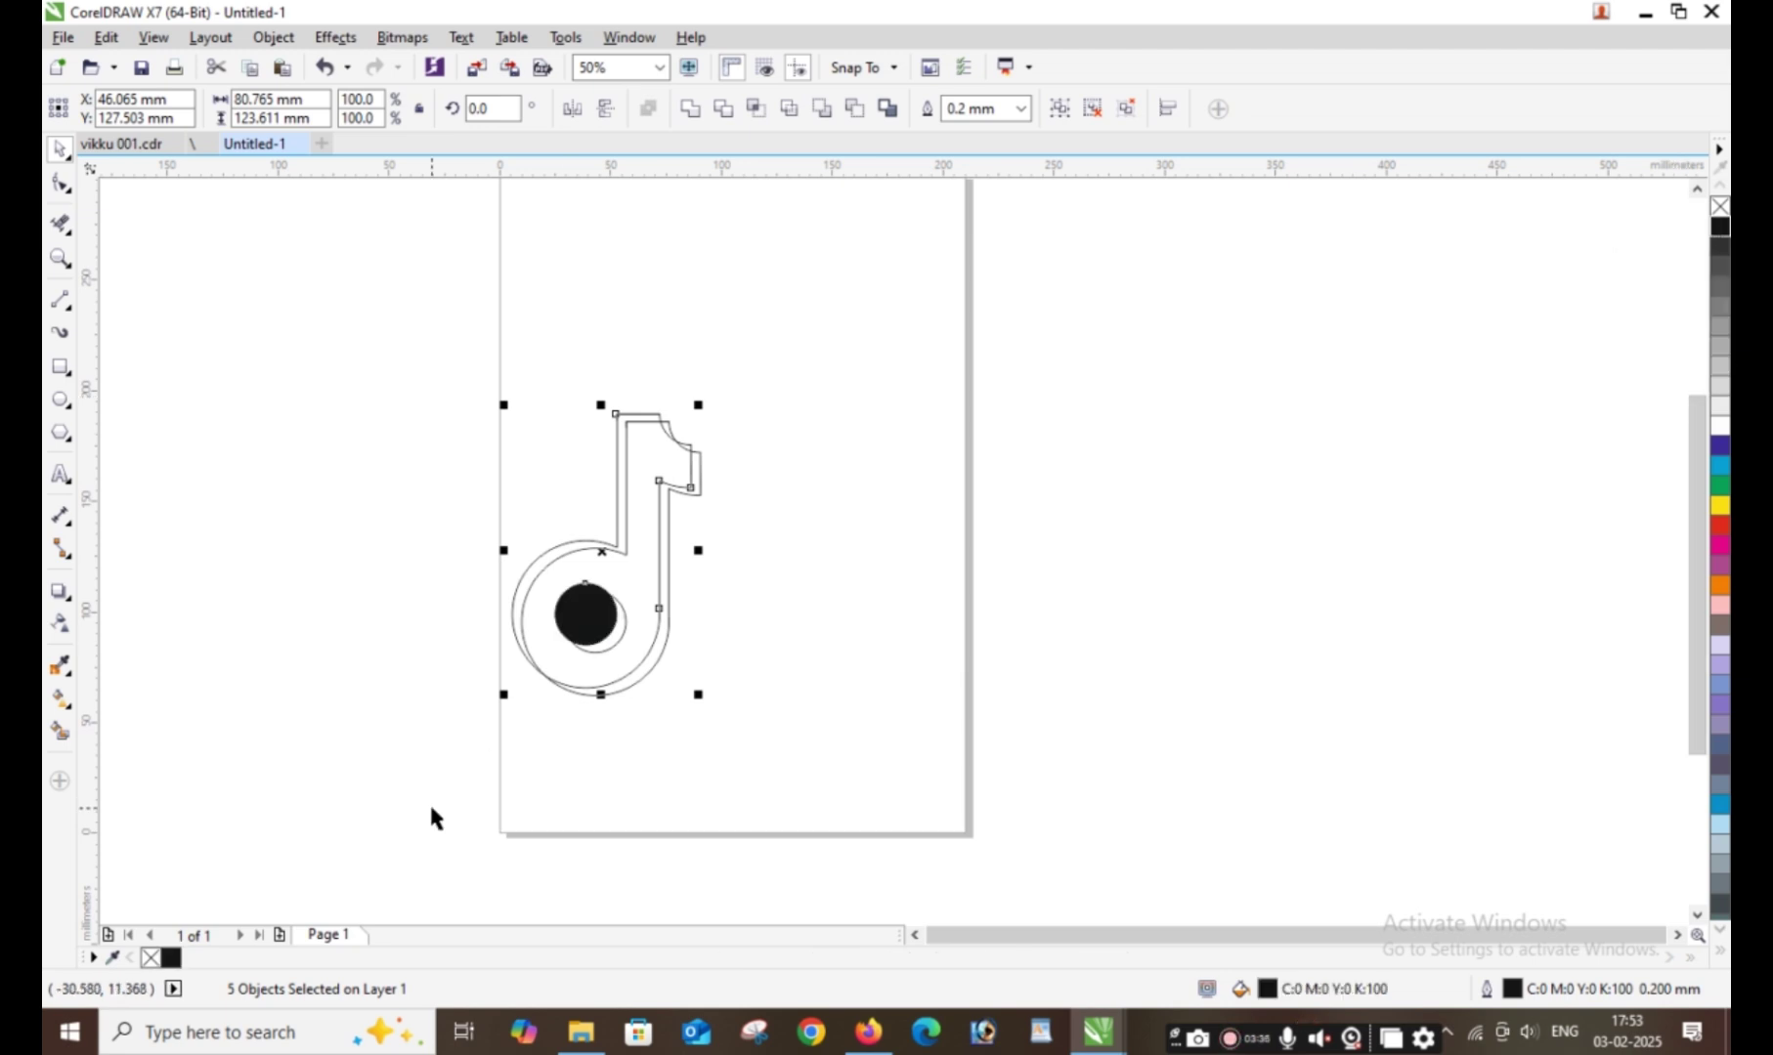
key(ctrl+z)
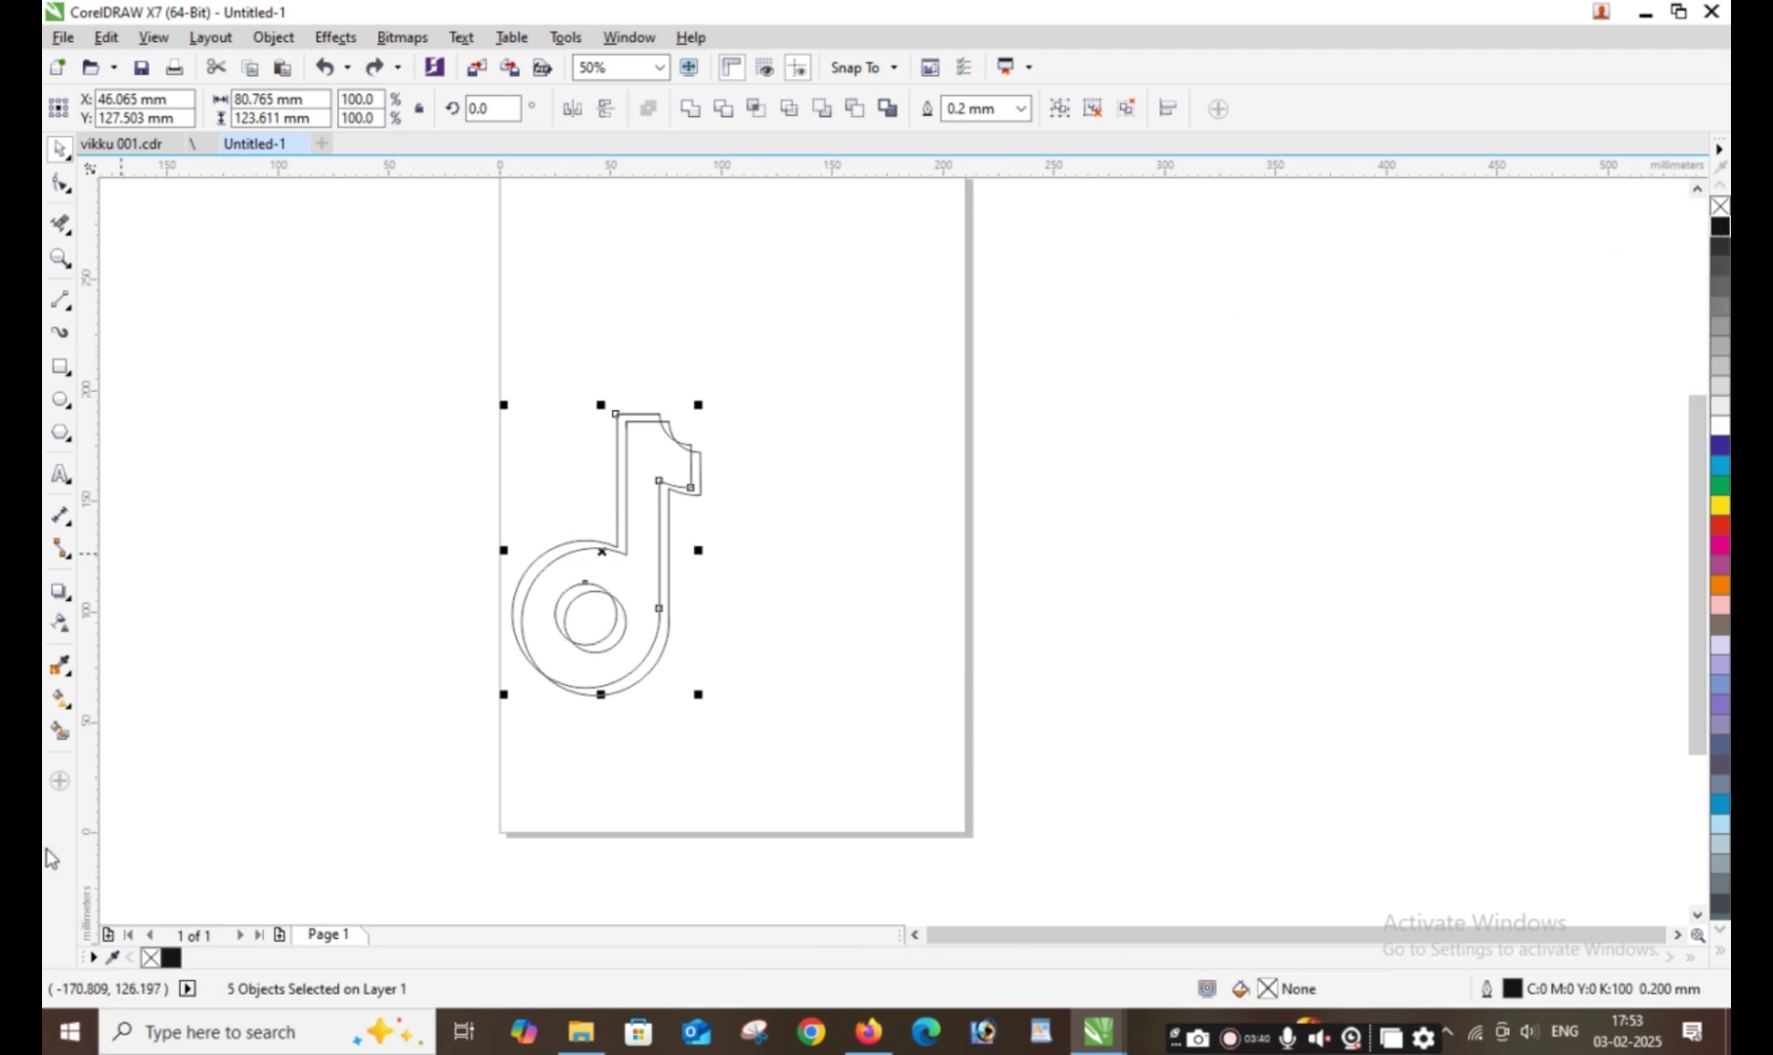
- Fill the overlapping area of the two note outlines with blue-grey, without an outline, using Smart Fill
click(60, 731)
click(460, 642)
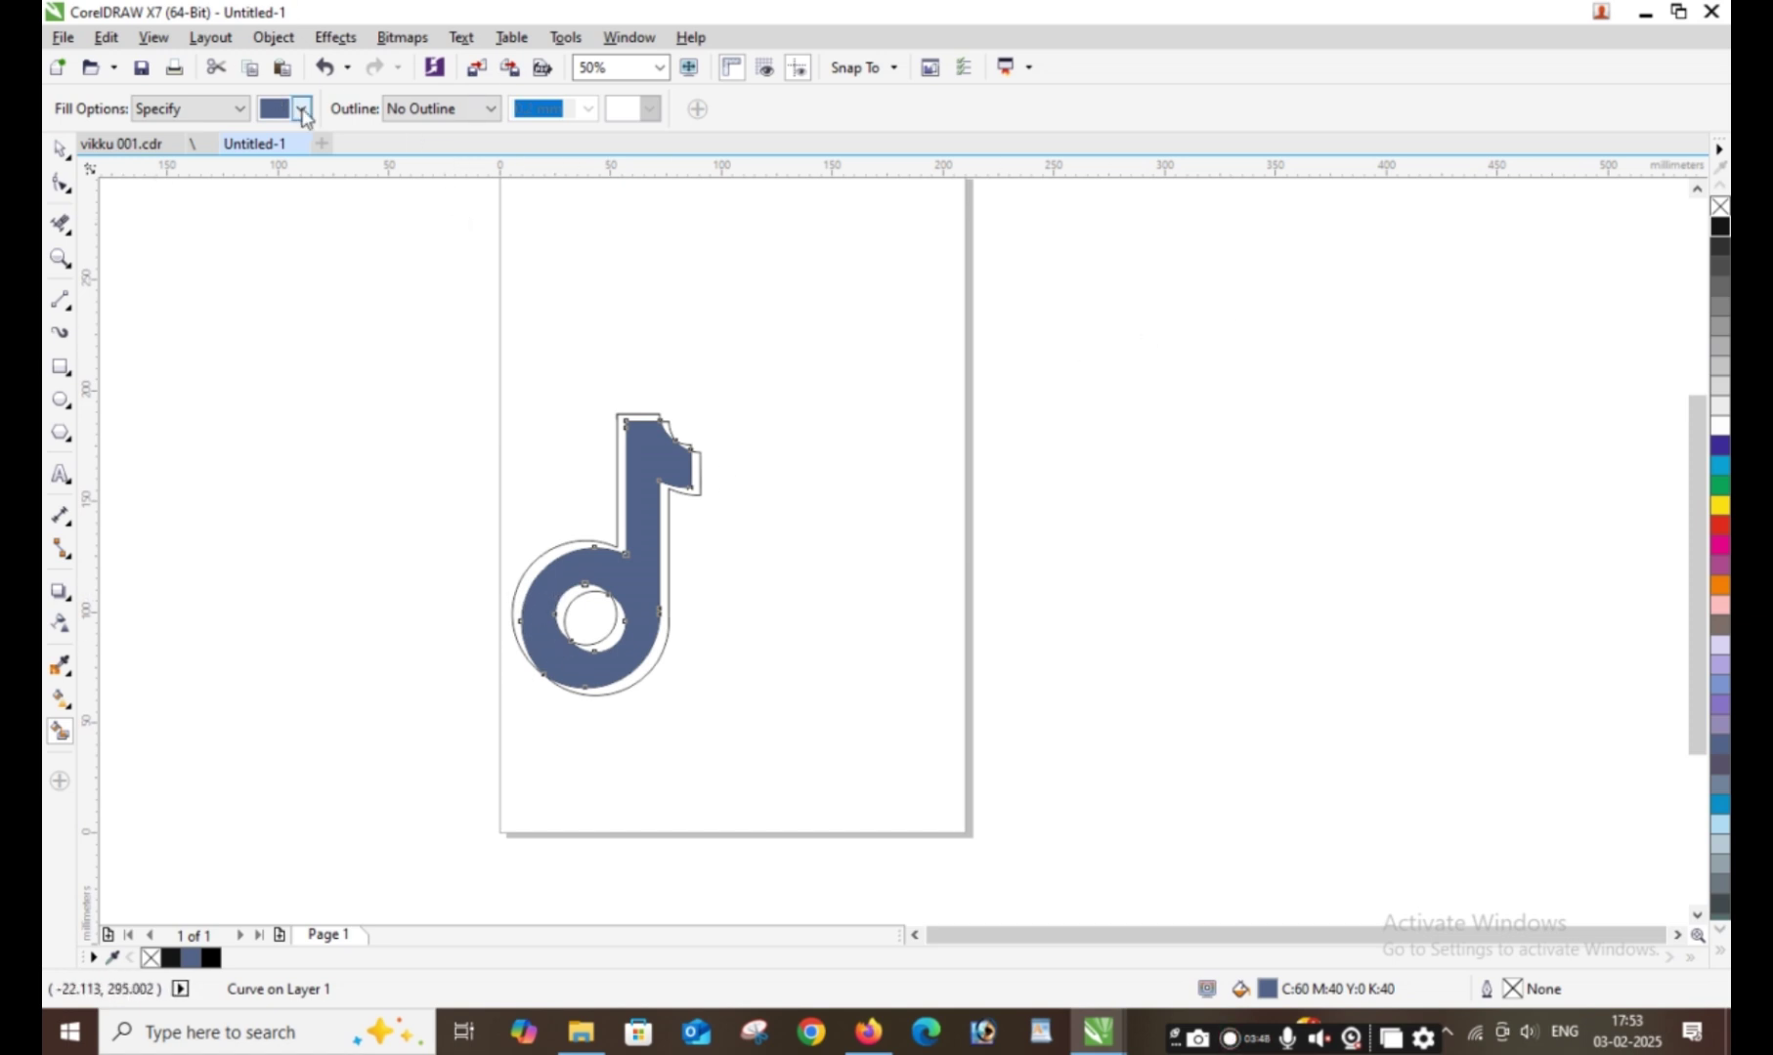
- Set the Smart Fill colour to black and refill the overlapping note area with it
click(301, 108)
click(267, 134)
click(637, 515)
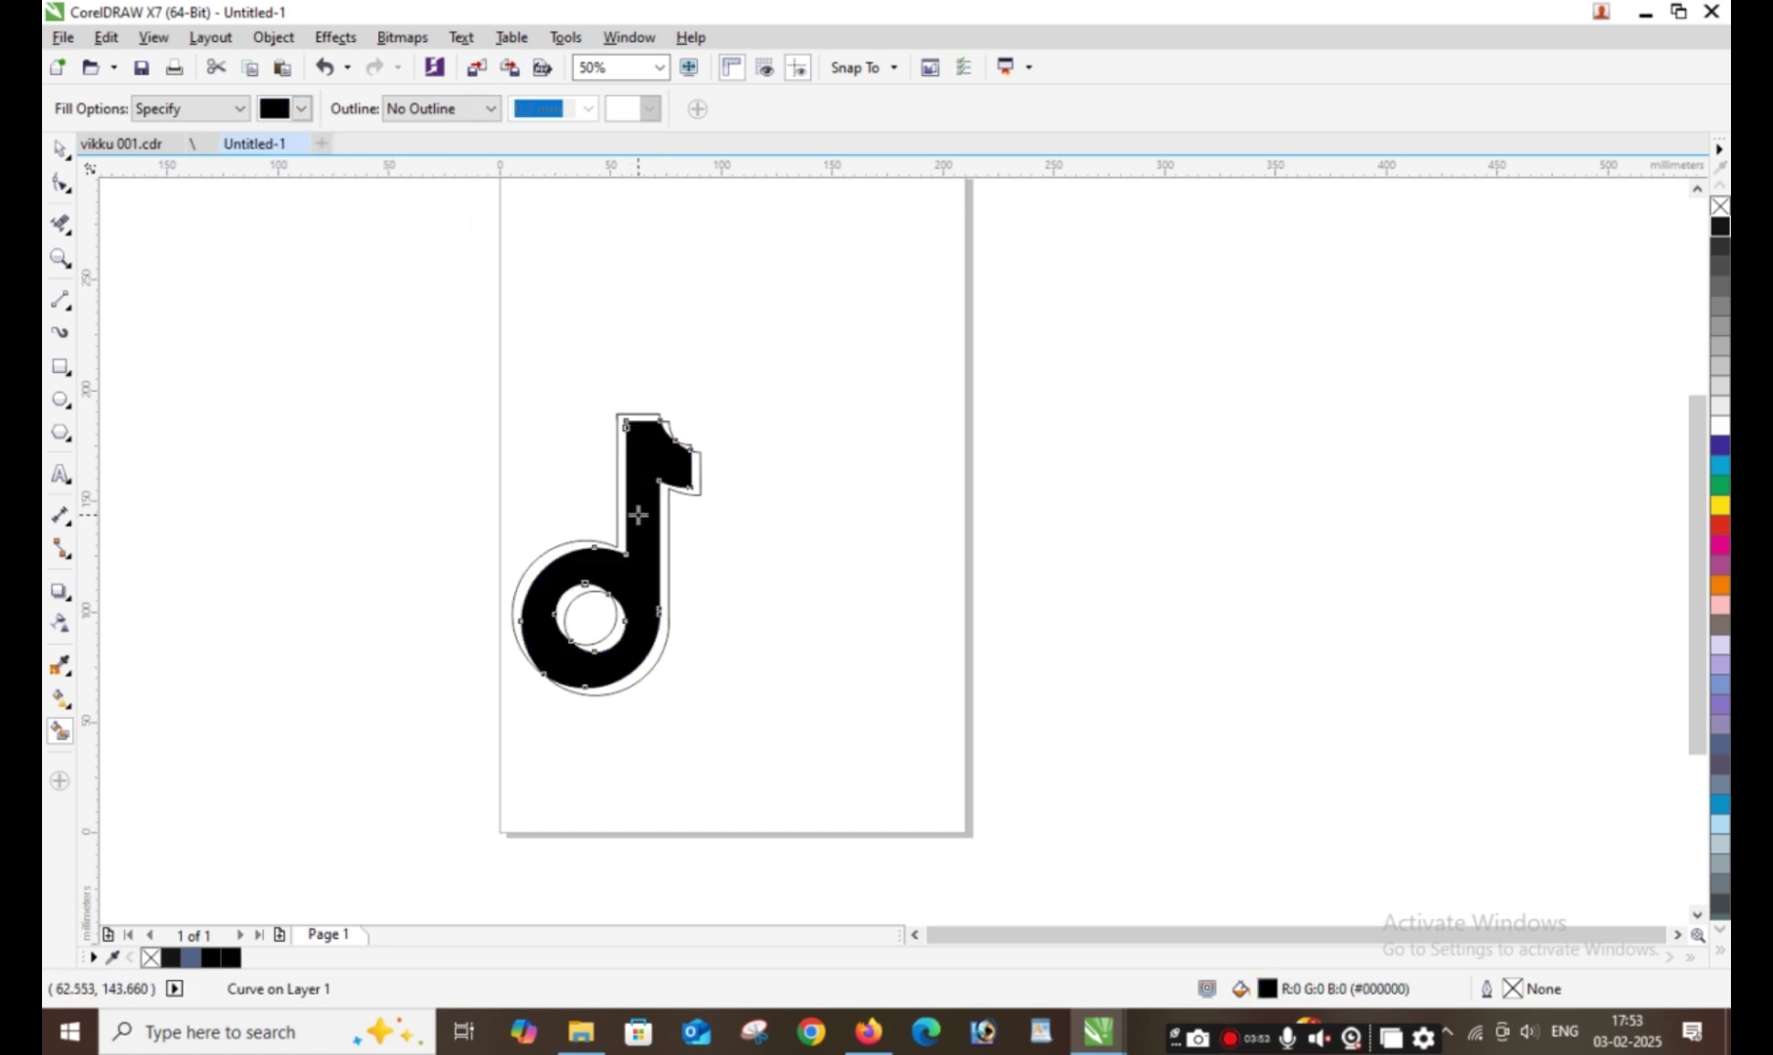
- Select both note outlines together with the filled shape and group them
click(59, 152)
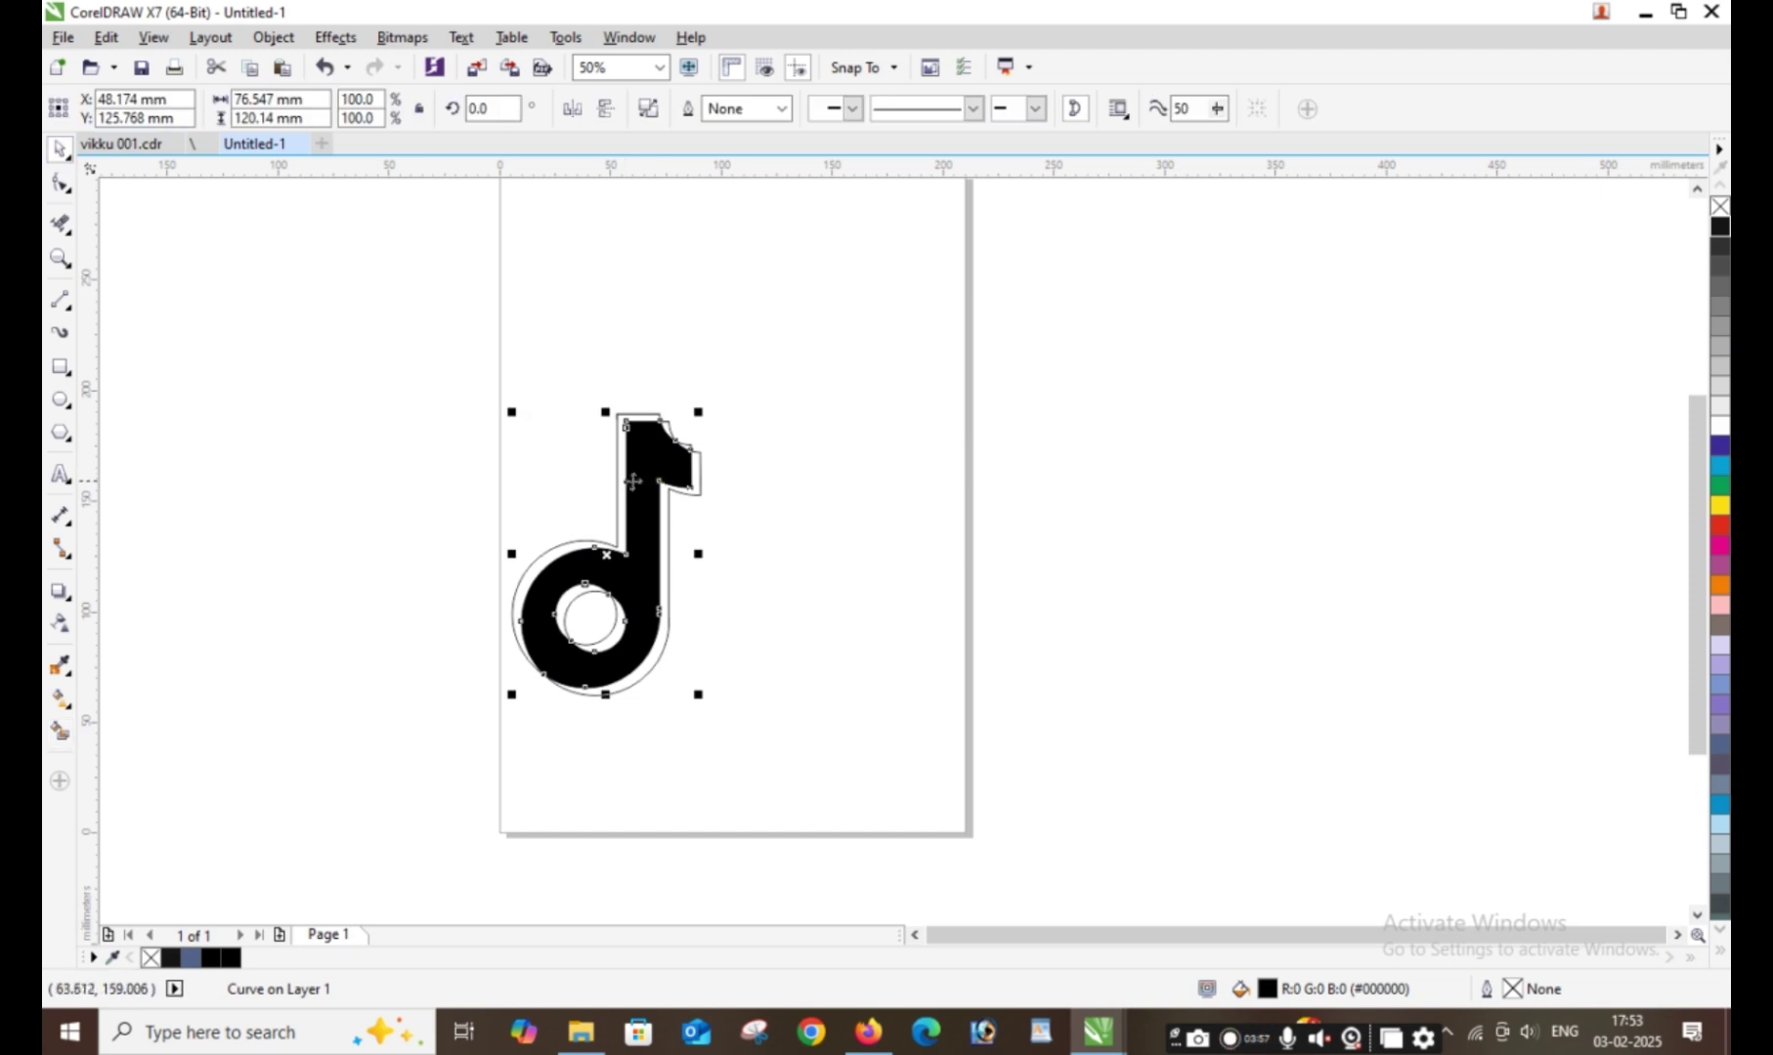
click(616, 483)
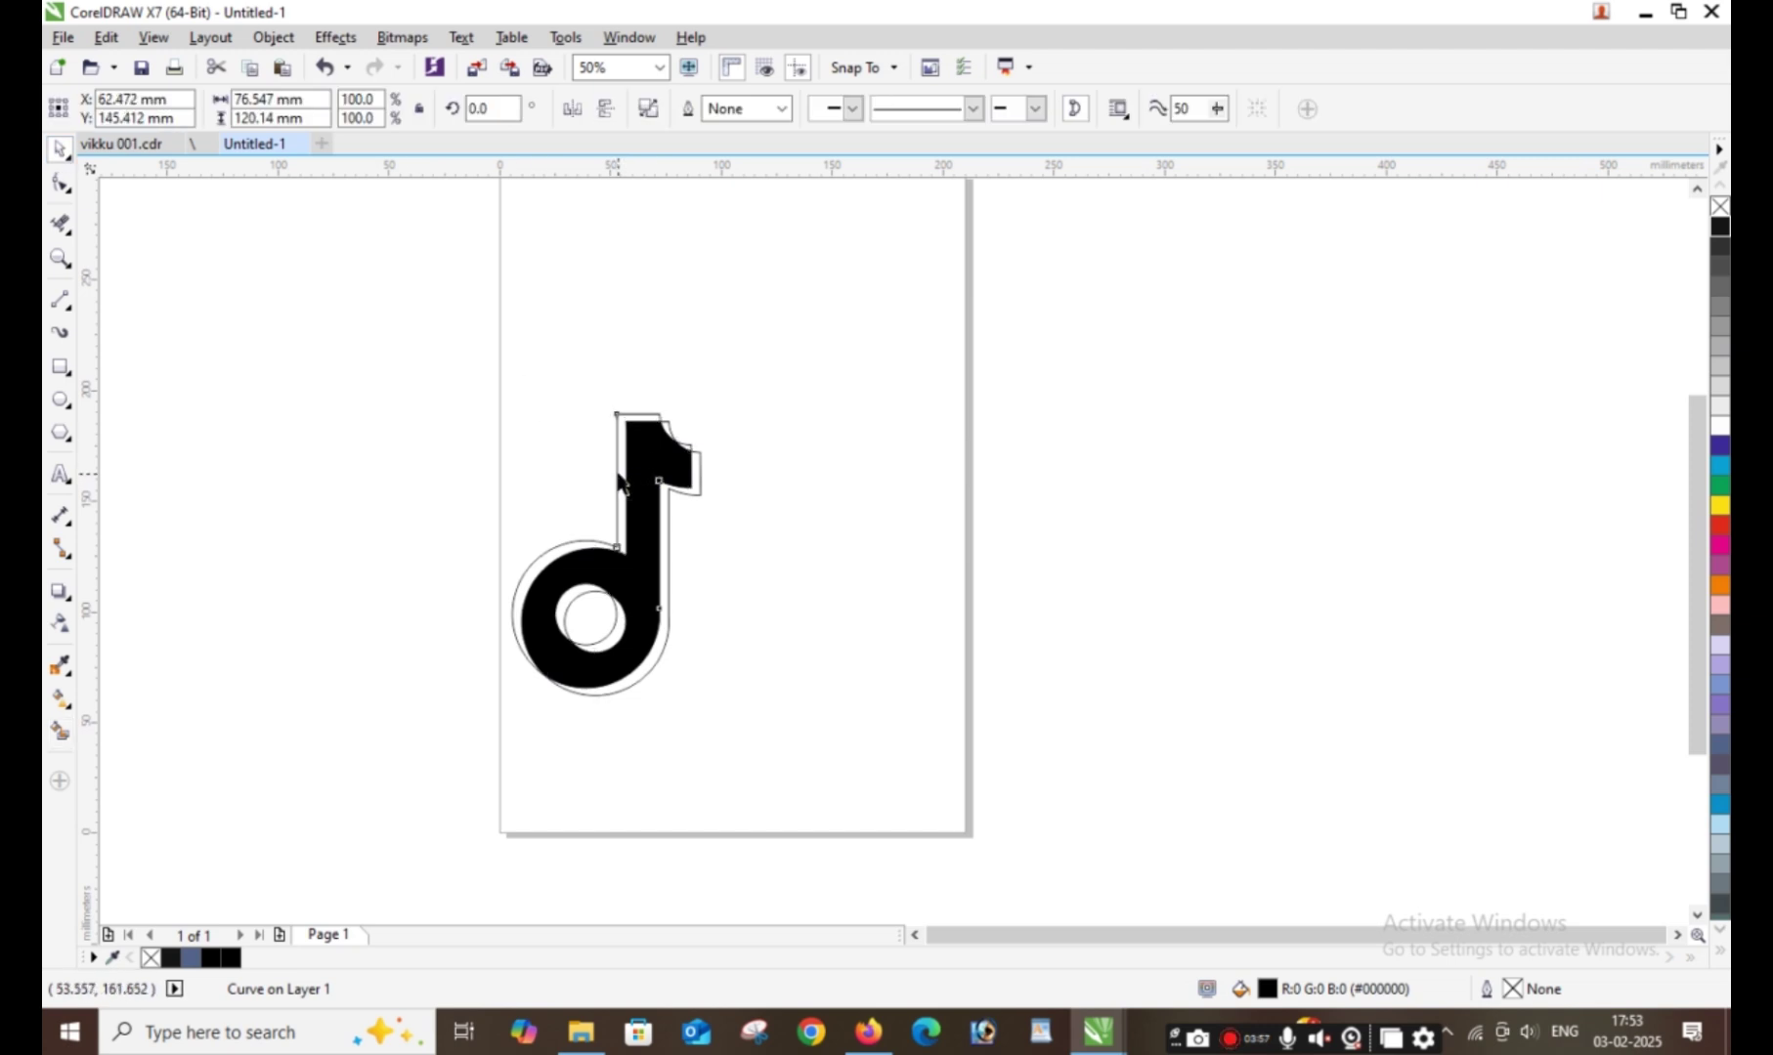
click(427, 359)
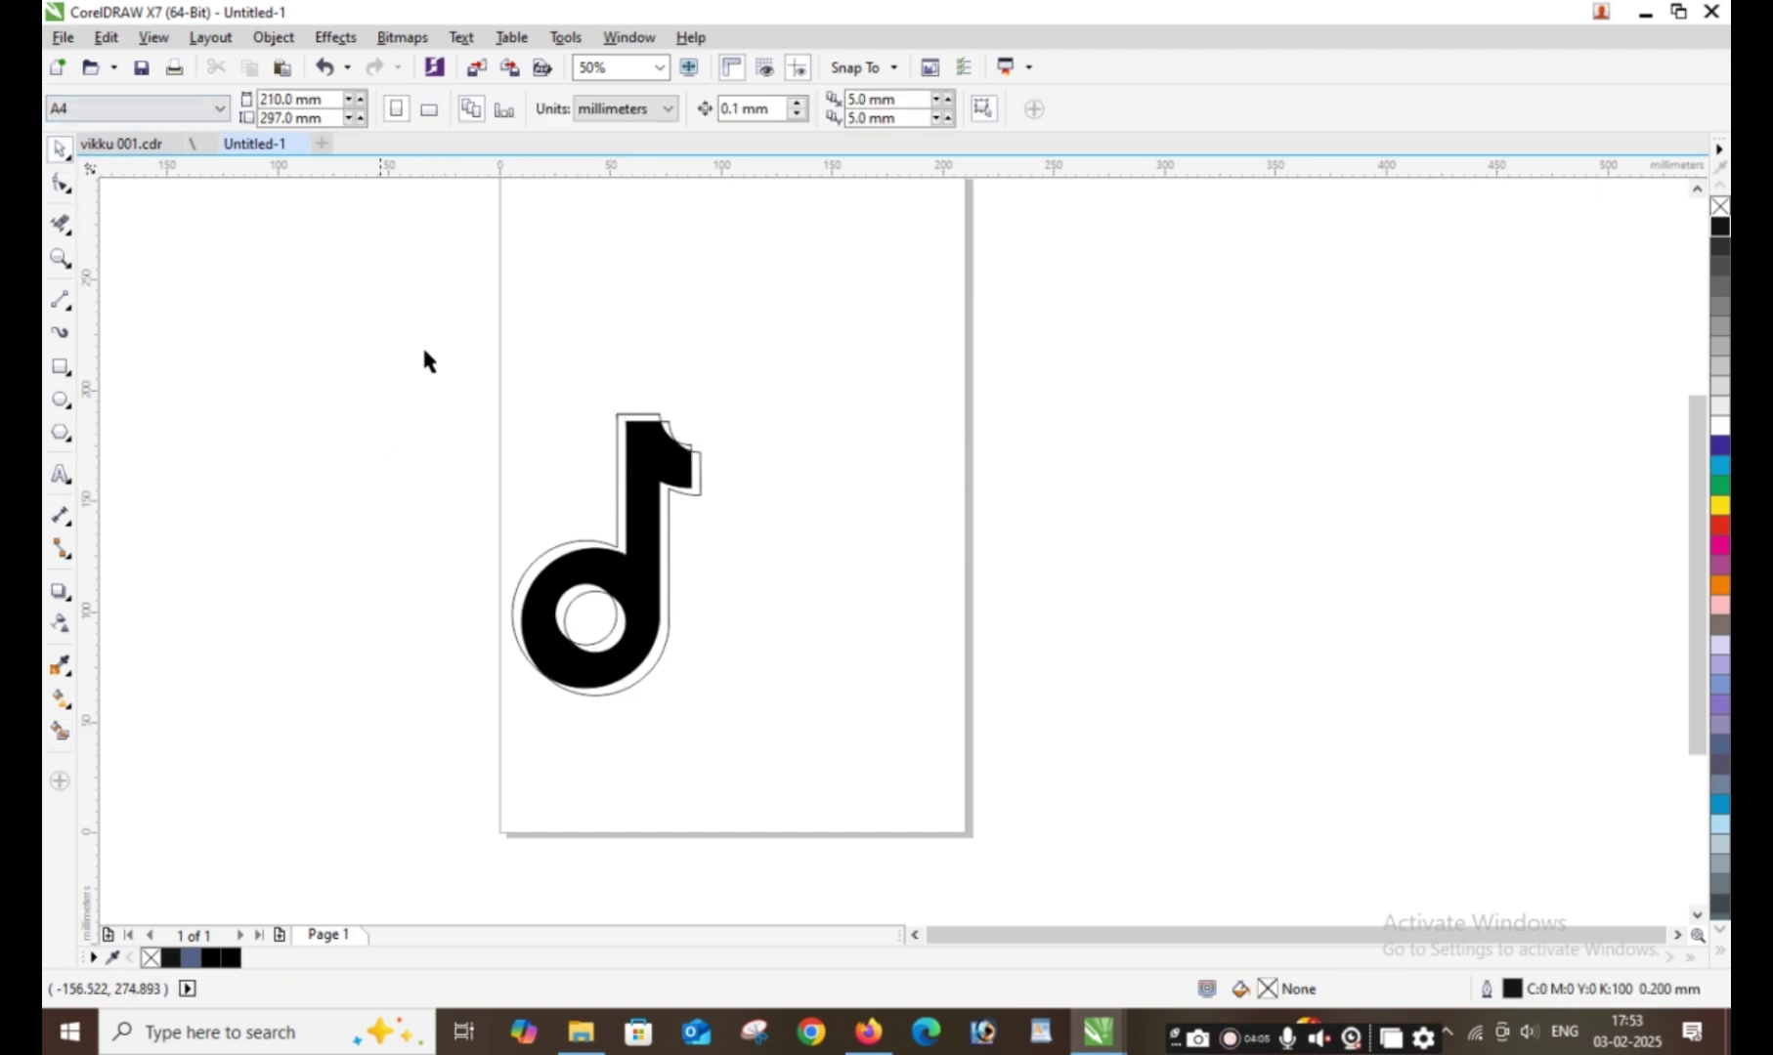
drag(427, 360, 818, 751)
key(ctrl+g)
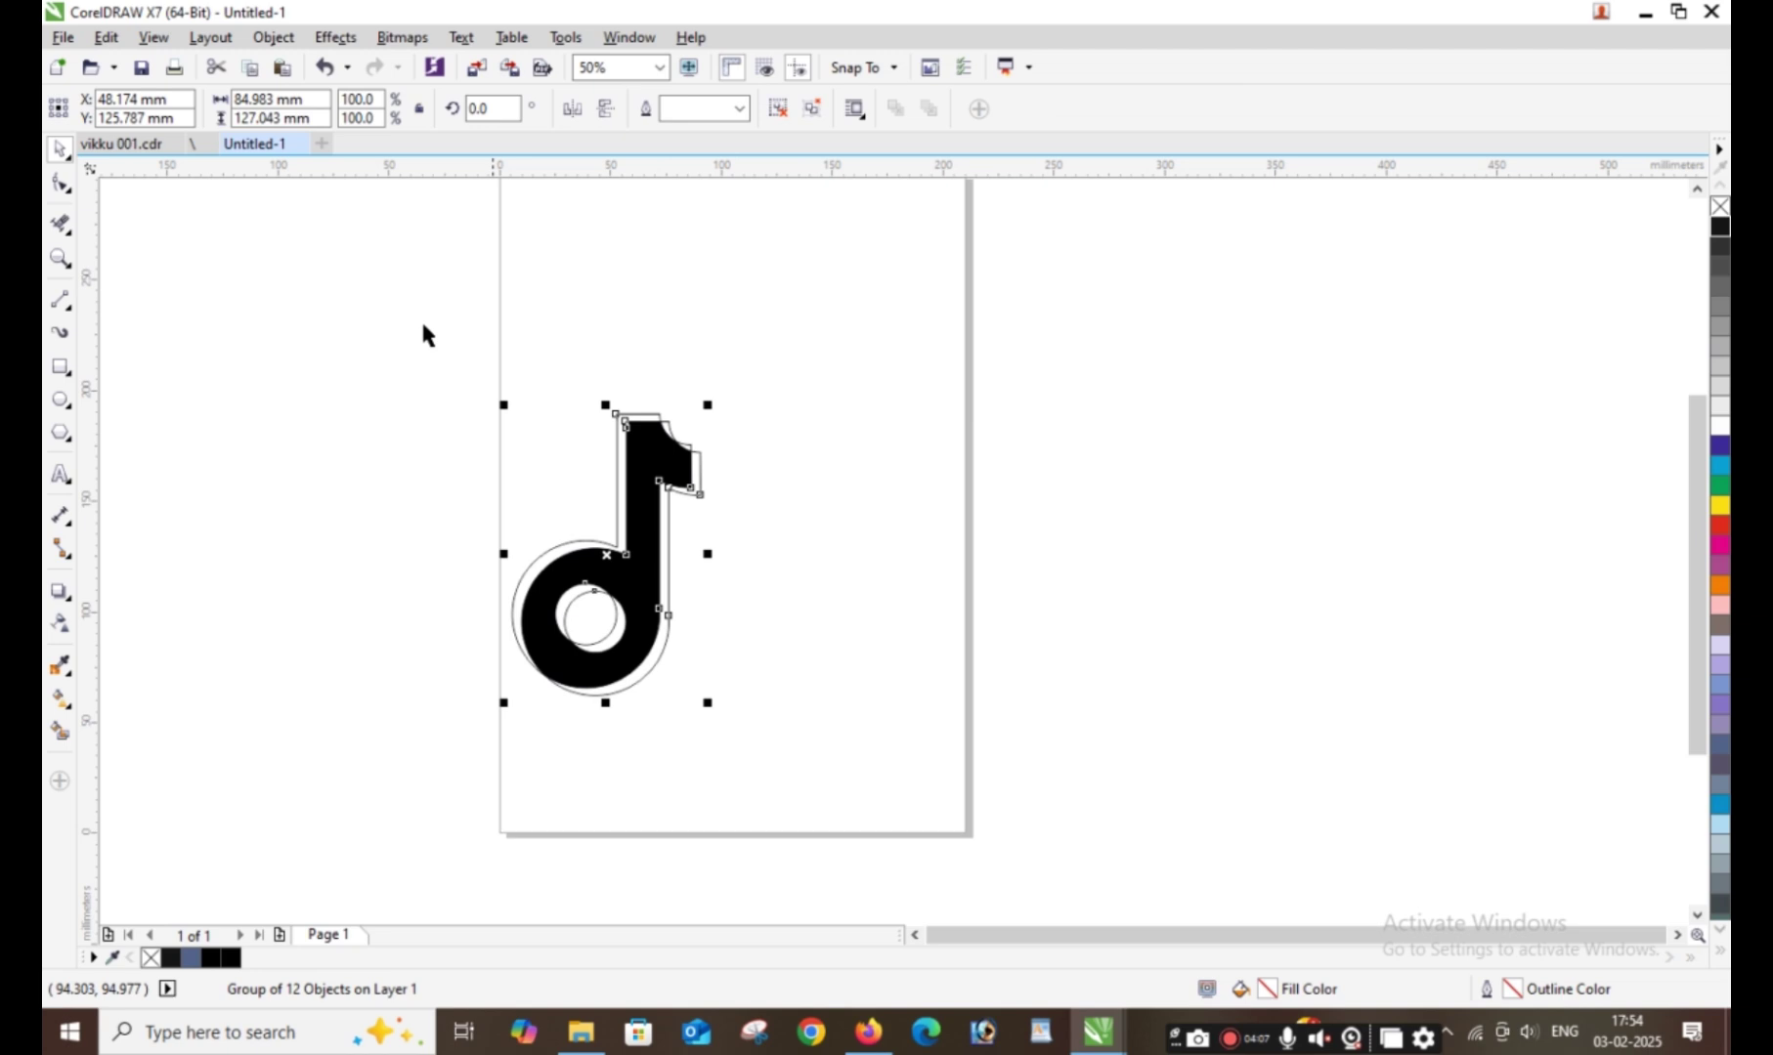
click(625, 469)
drag(625, 469, 617, 488)
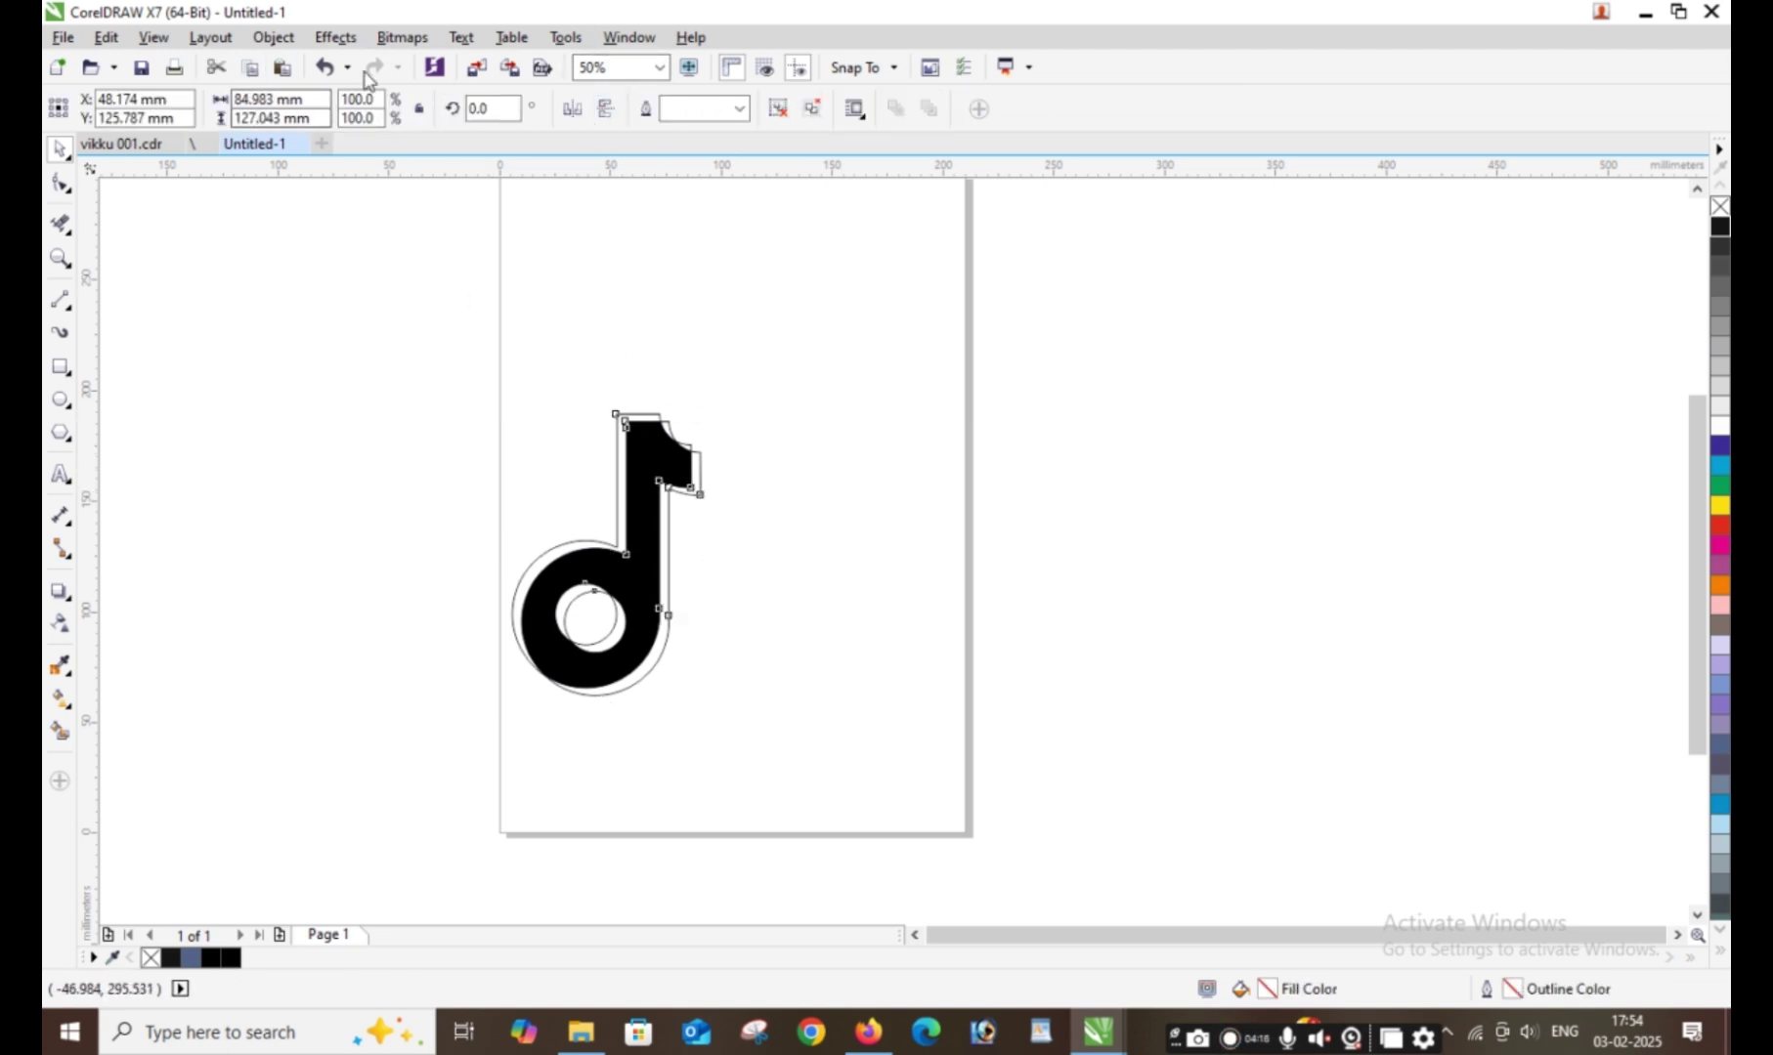
- Try black Smart Fill on the gaps of the grouped note and undo back to the ungrouped blue-grey fill
click(61, 731)
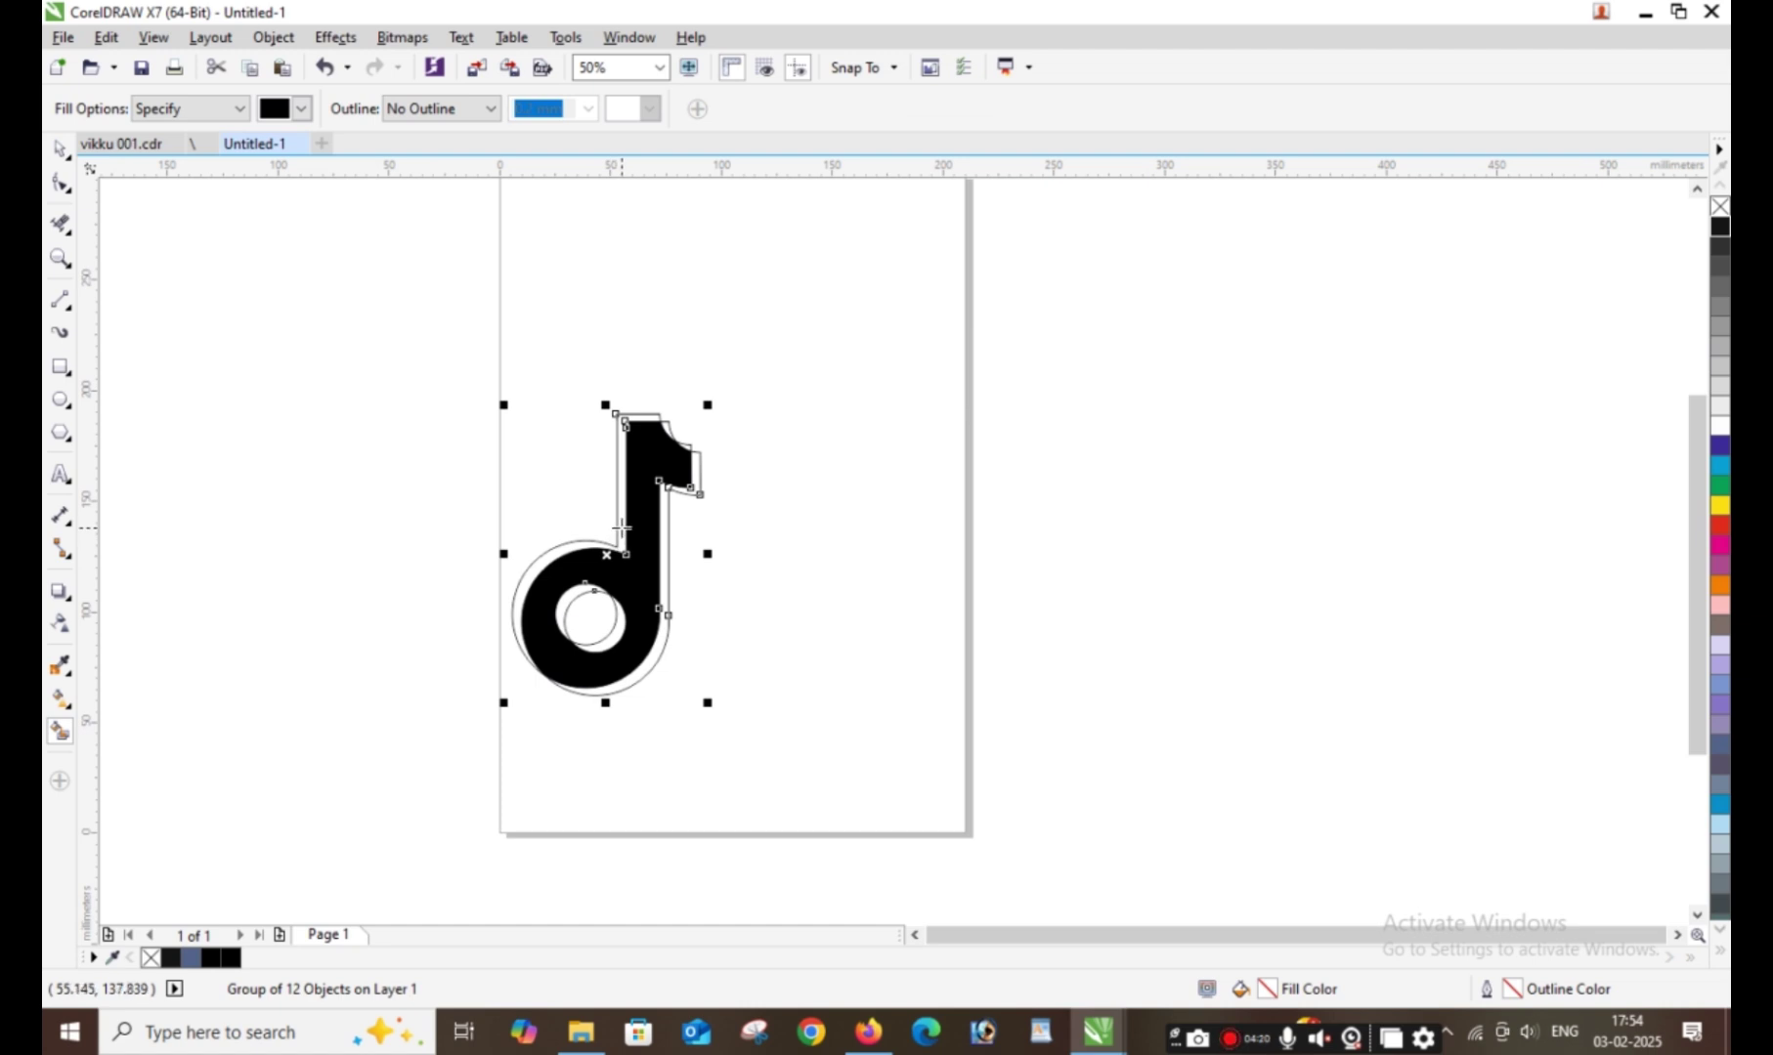
click(621, 528)
click(668, 599)
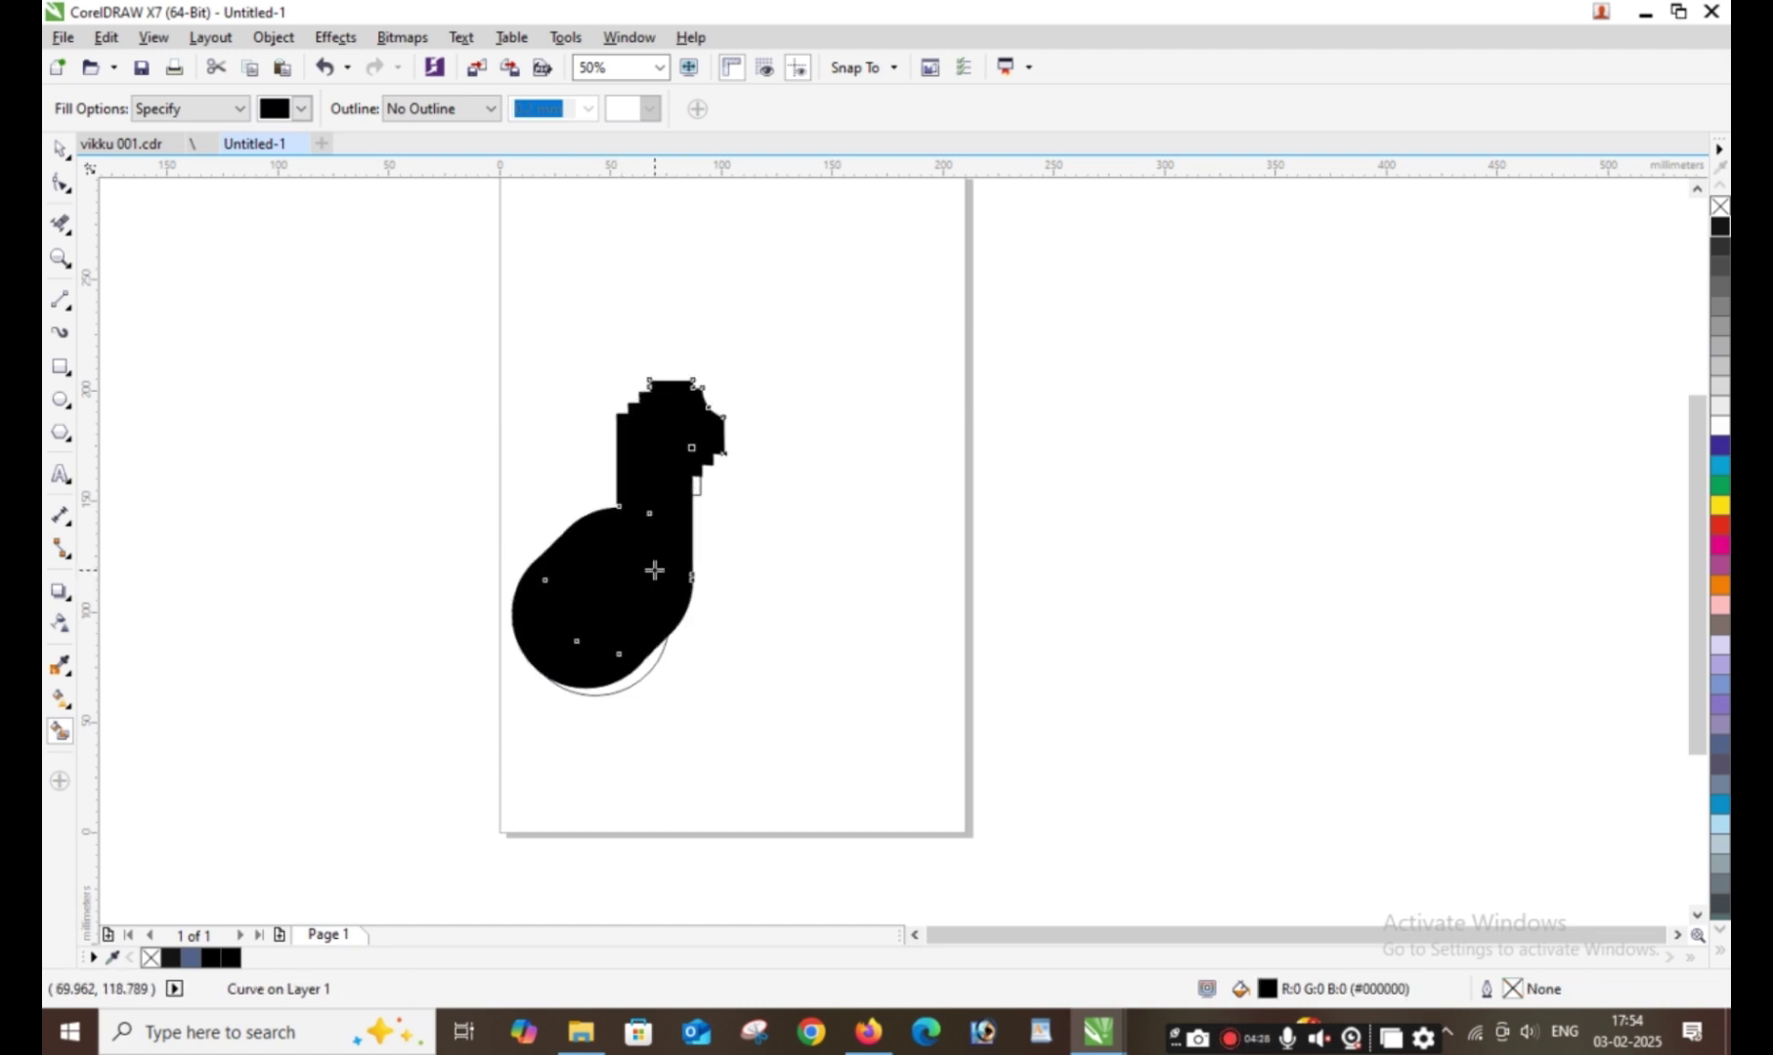
key(ctrl+z)
key(ctrl+z)
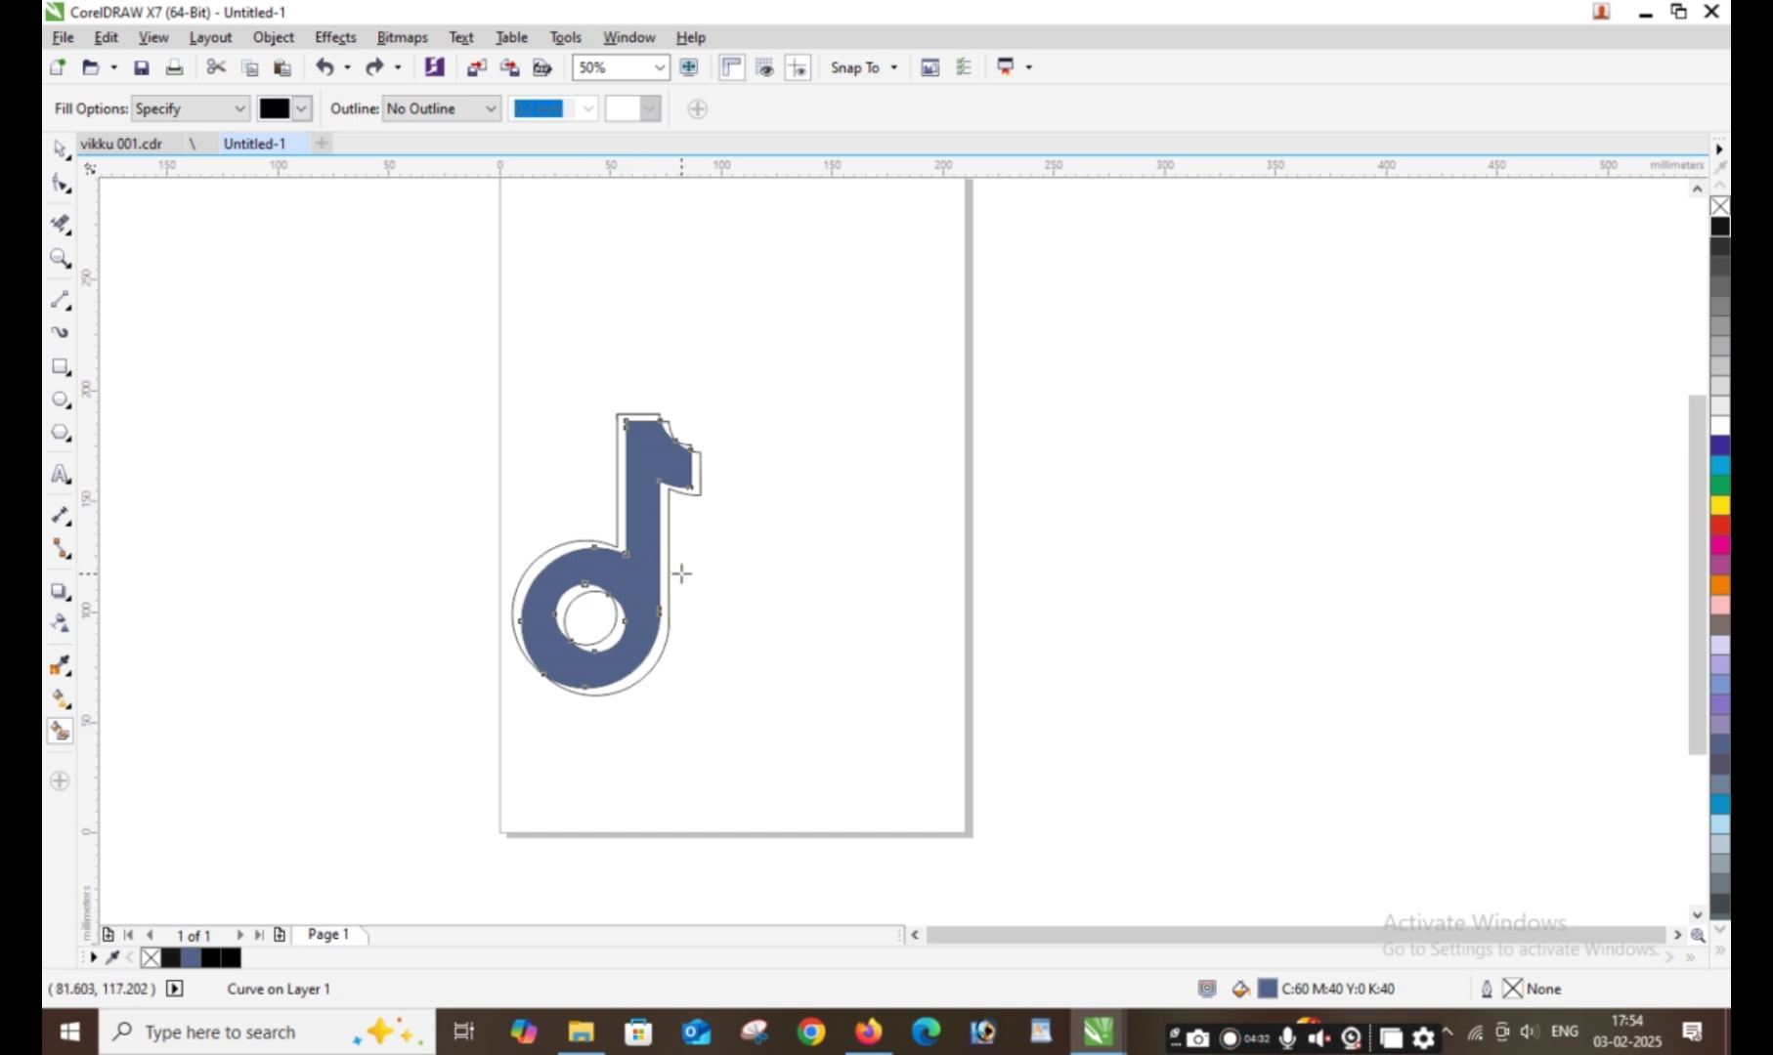
- Fill the narrow strip along the note's upper-left edge and the crescent inside its ring with black using Smart Fill
click(663, 570)
key(ctrl+z)
click(623, 512)
click(614, 636)
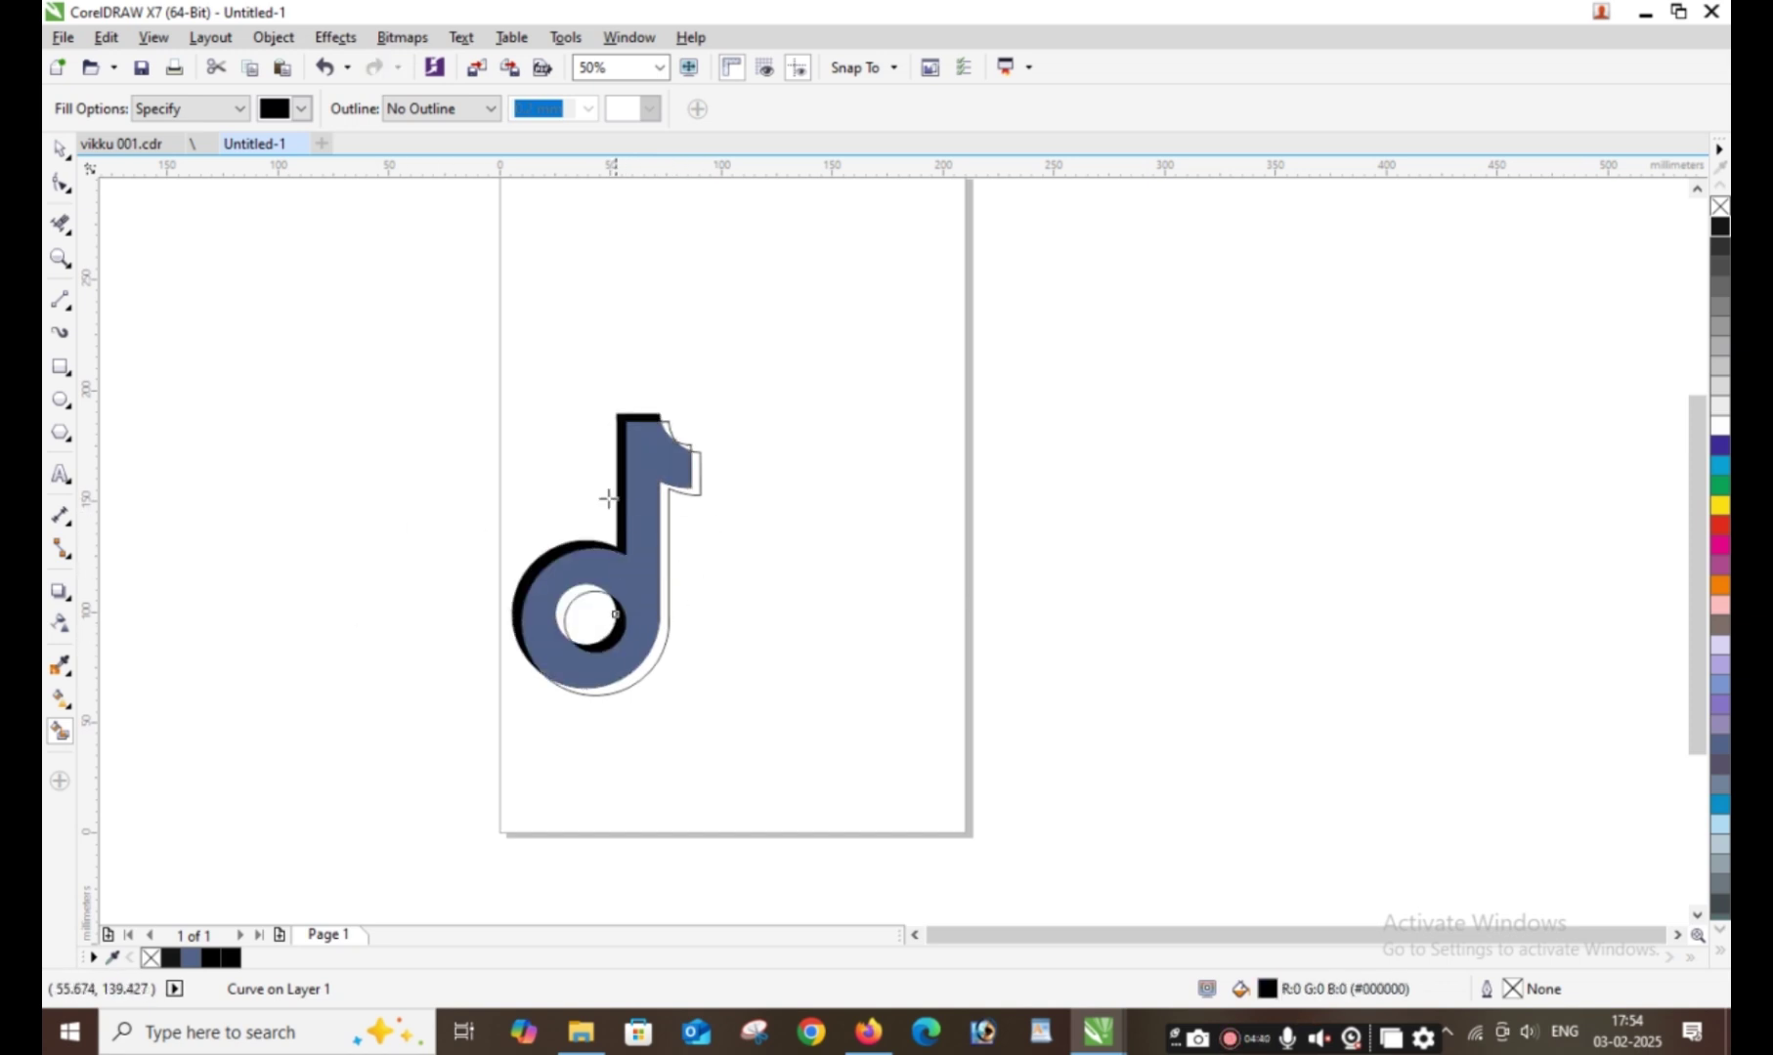
- Try a violet-blue fill on the inner crescent and a black Smart Fill beside the stem, undoing the latter
click(1719, 445)
click(665, 594)
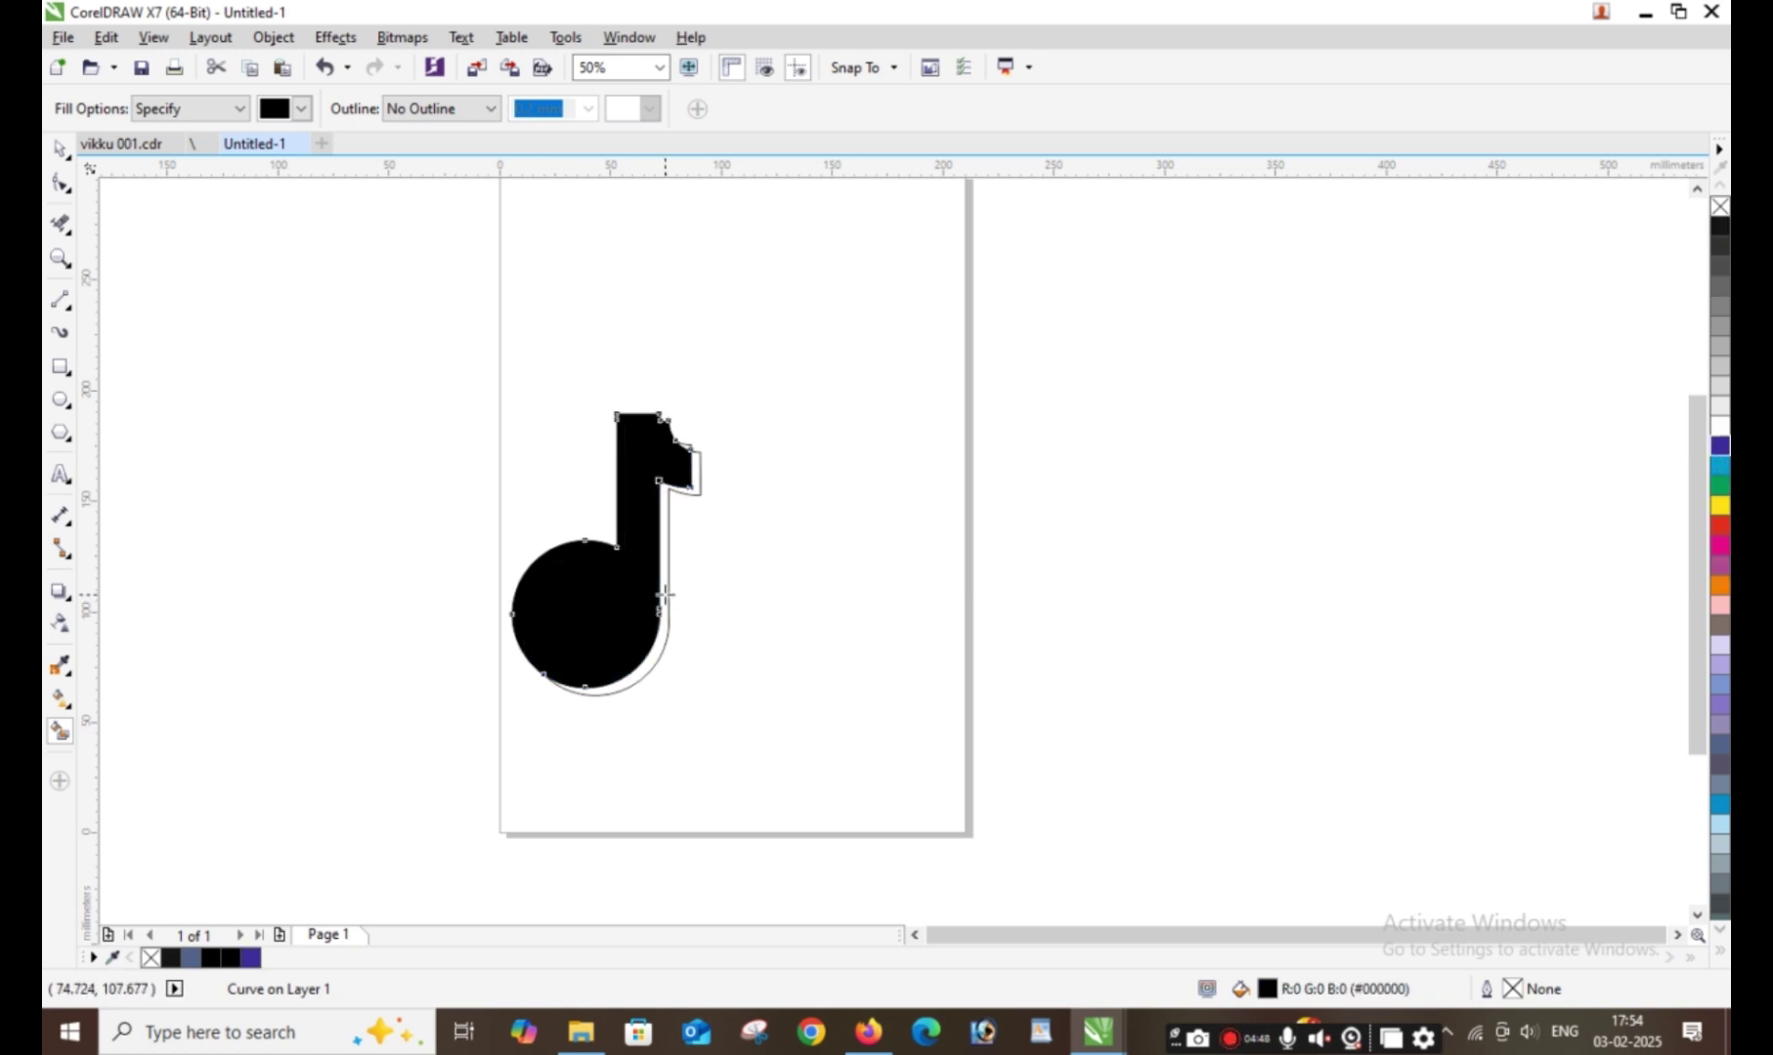
key(ctrl+z)
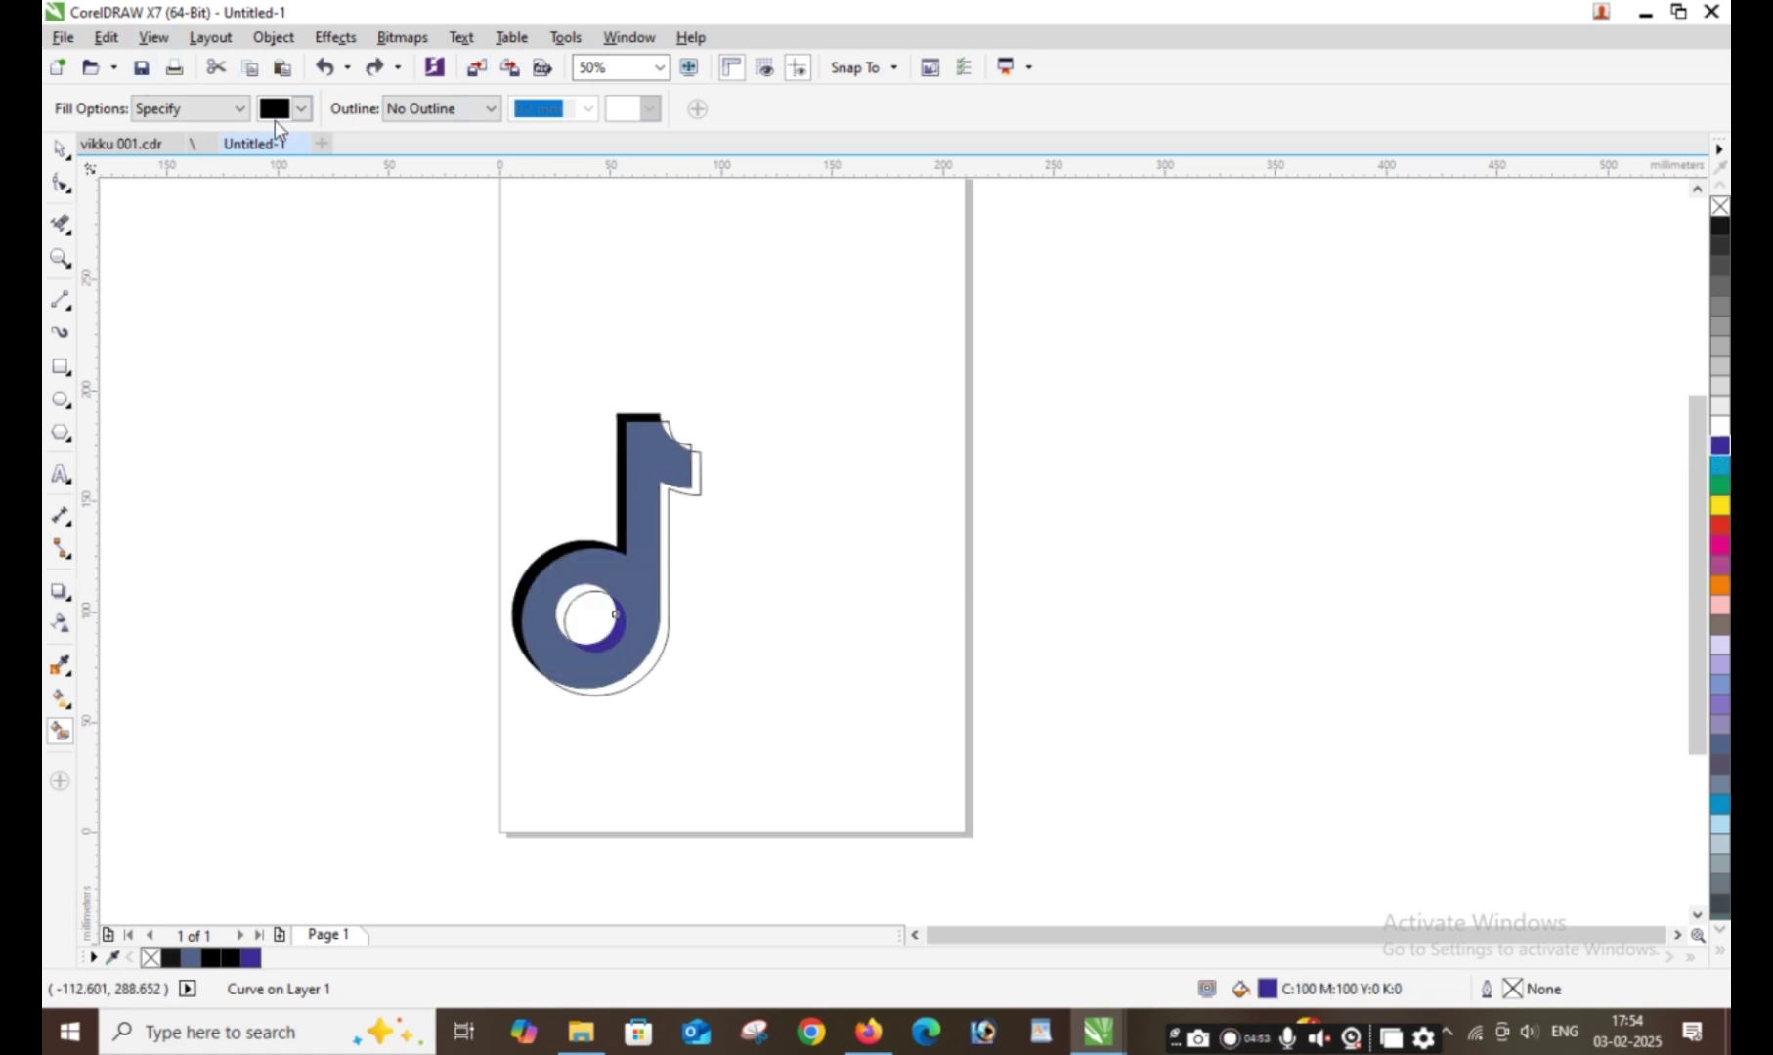
- Refill the crescent inside the note's ring with black using Smart Fill
click(274, 115)
key(Escape)
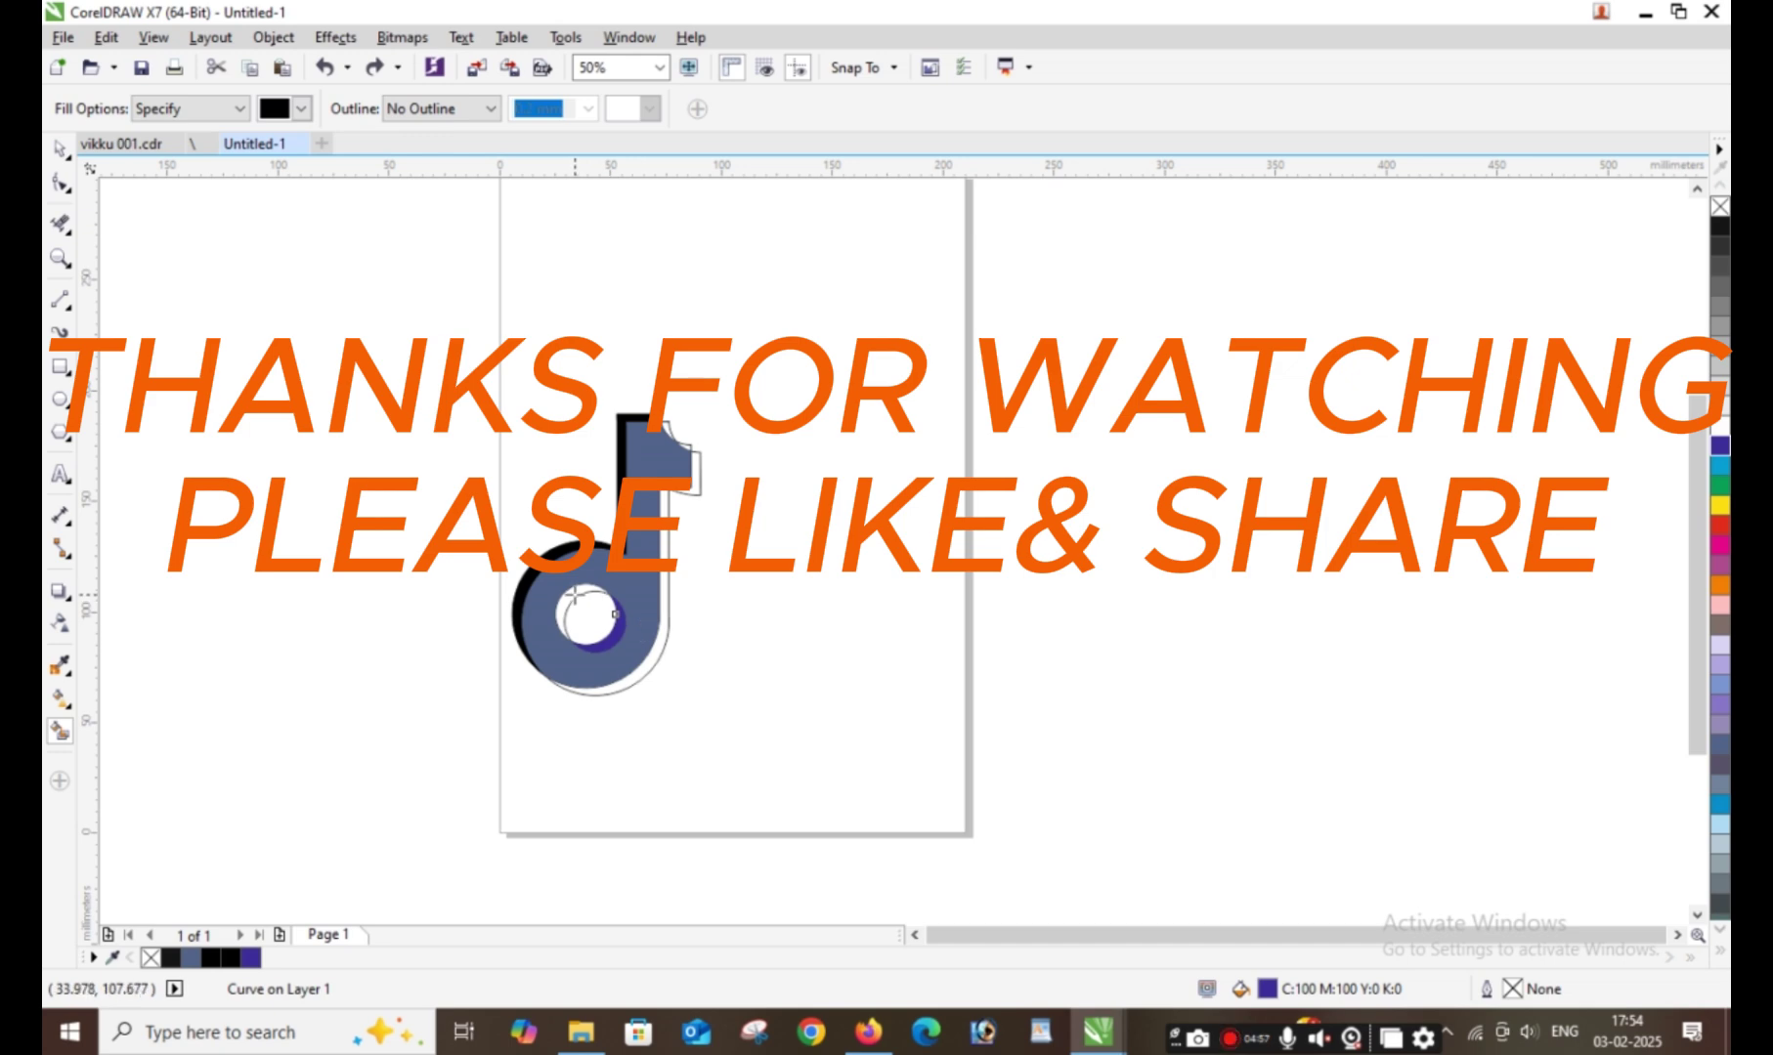
click(604, 640)
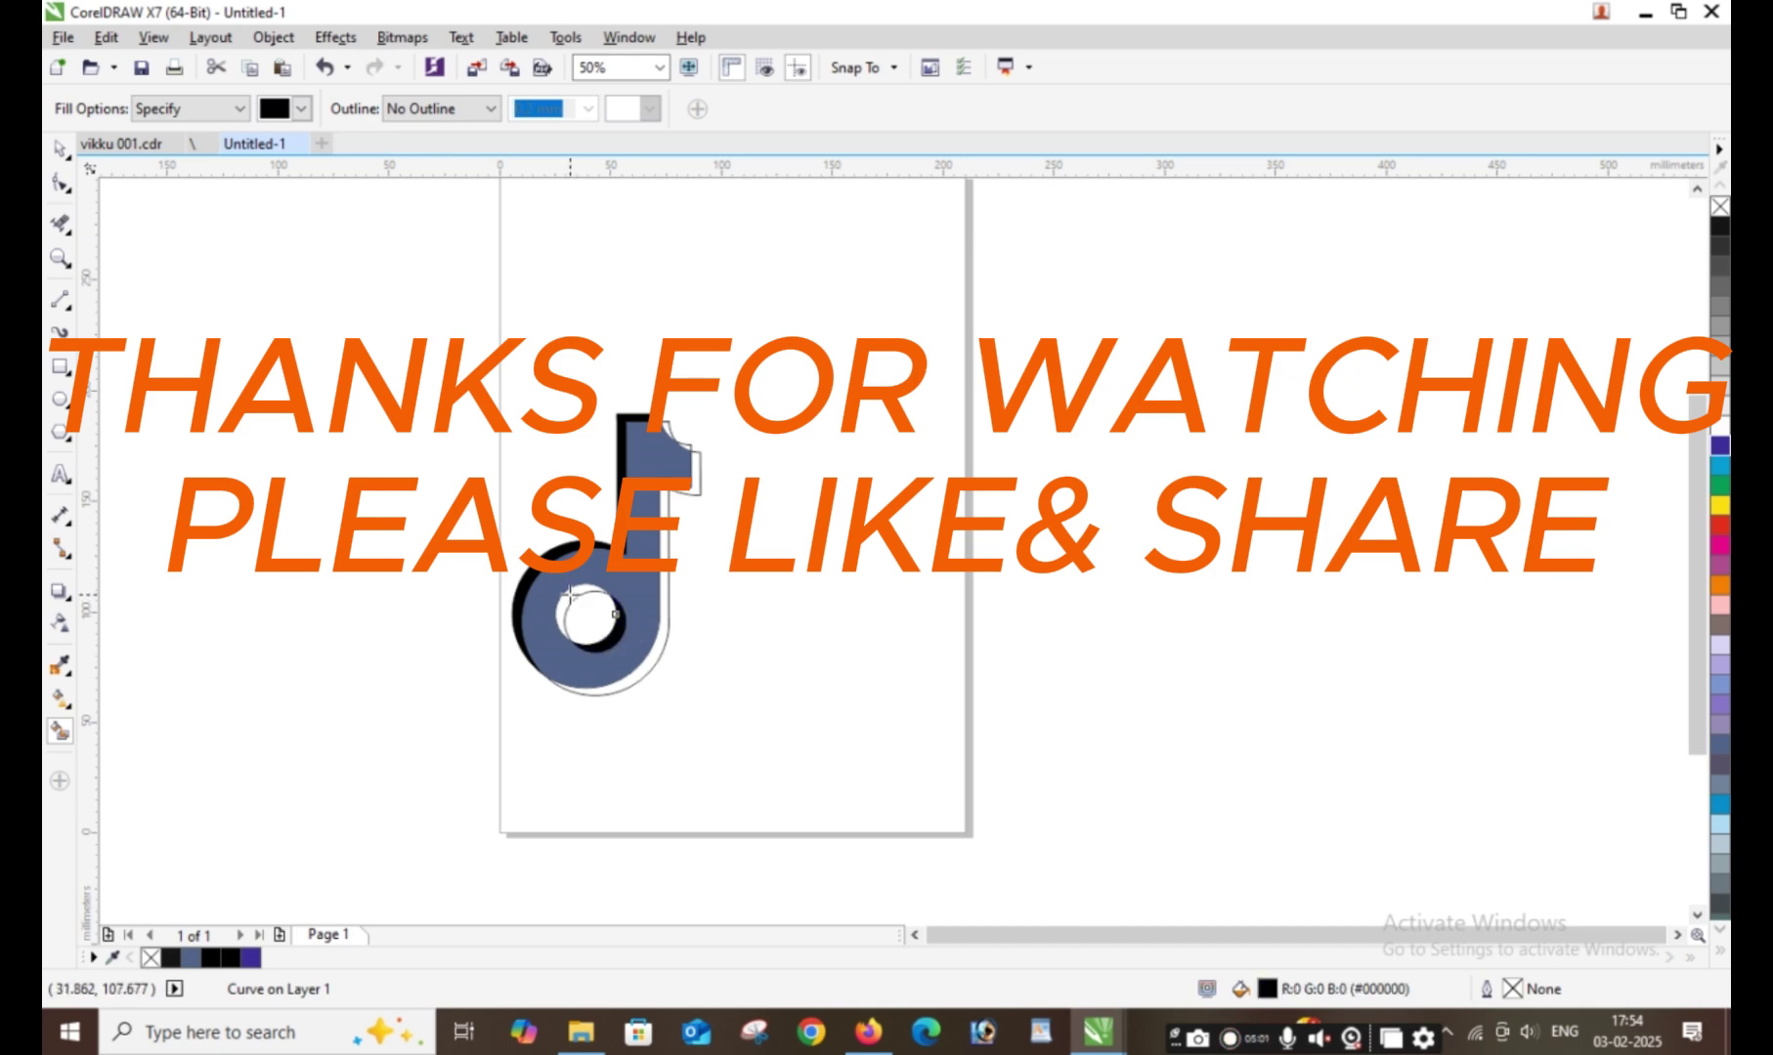
click(649, 667)
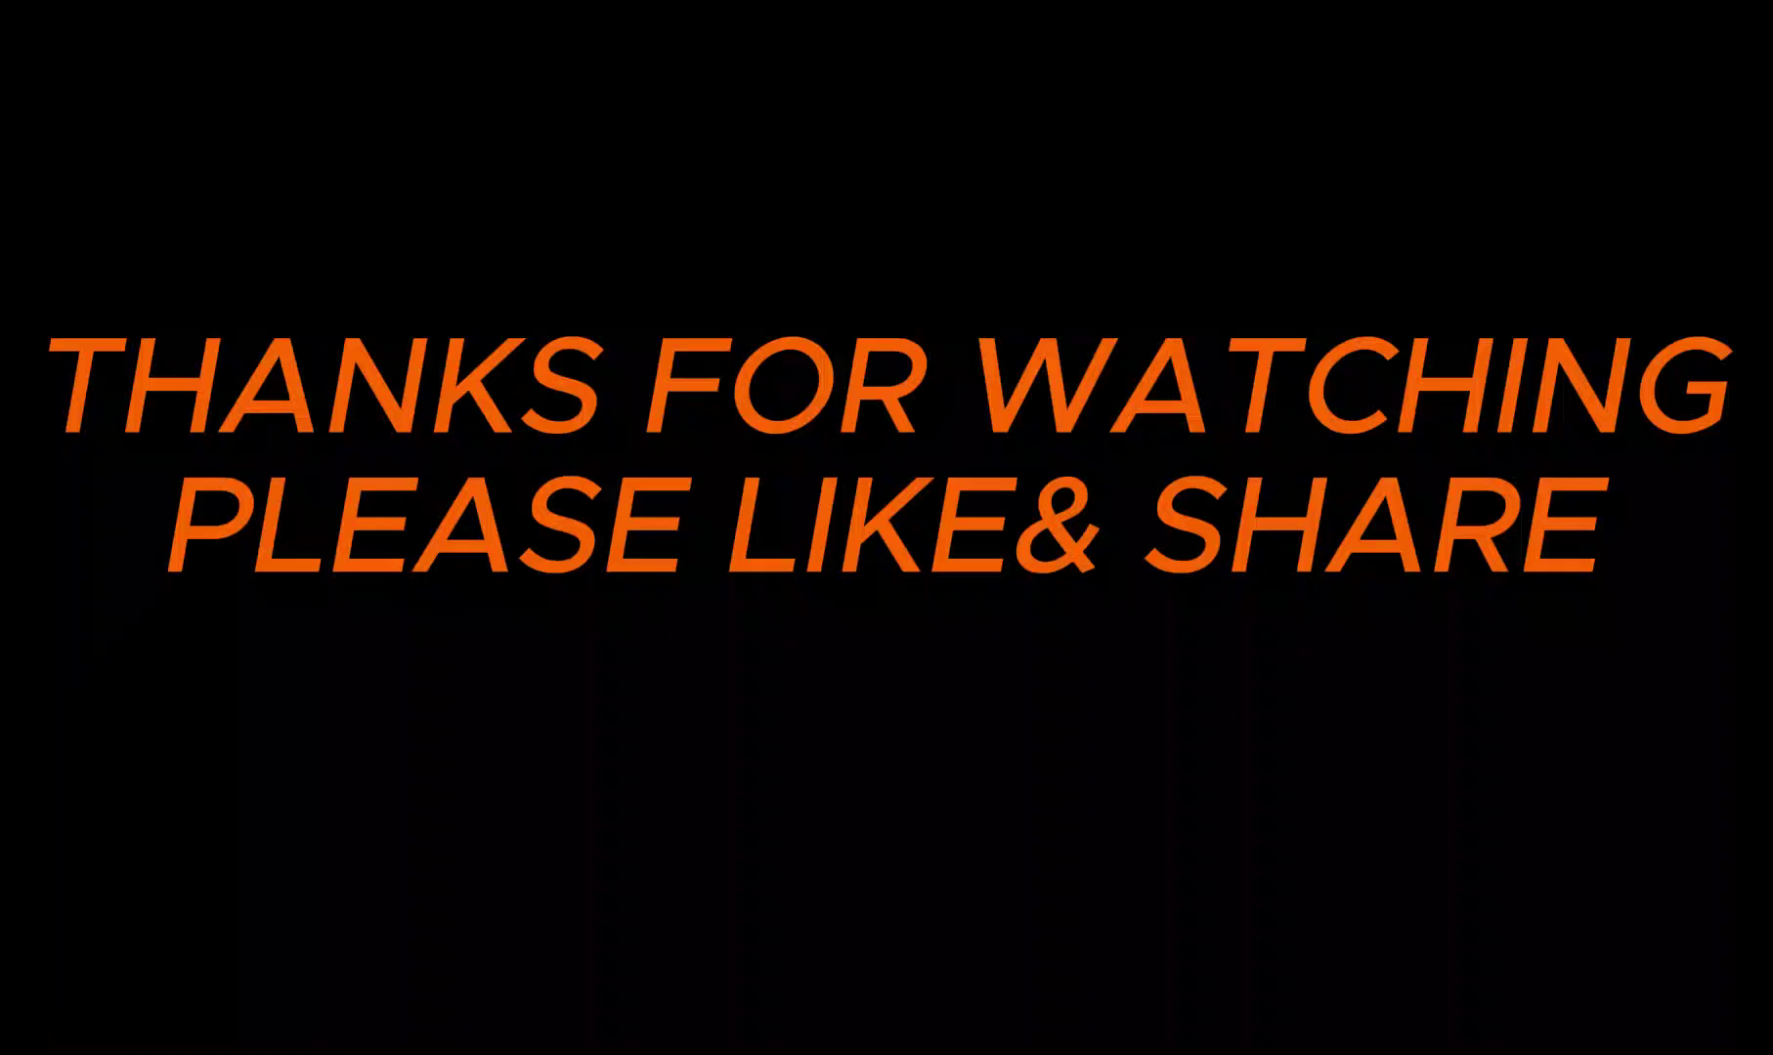